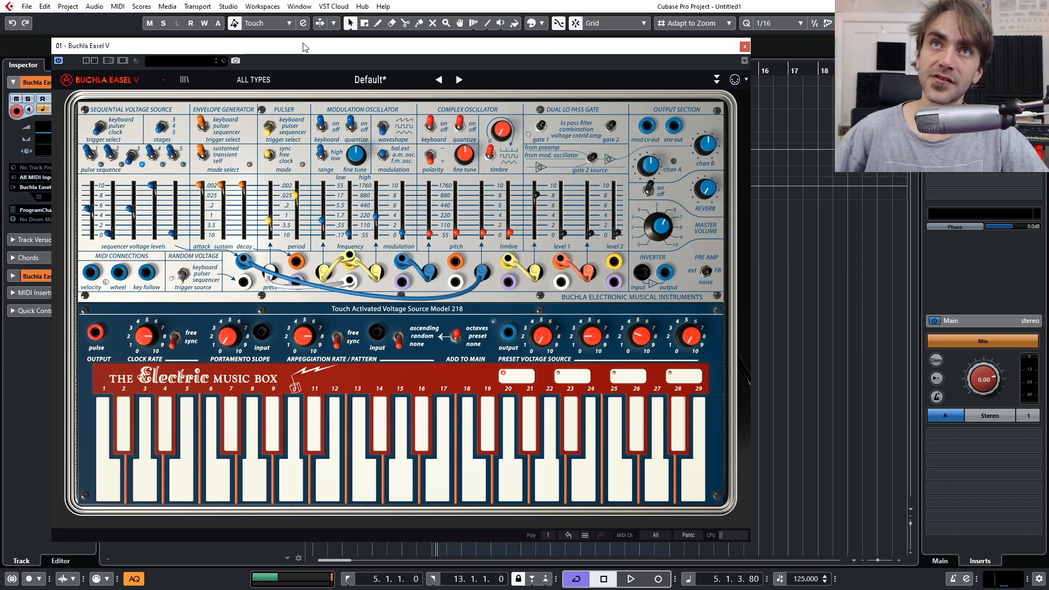
left_click_drag(305, 47, 313, 50)
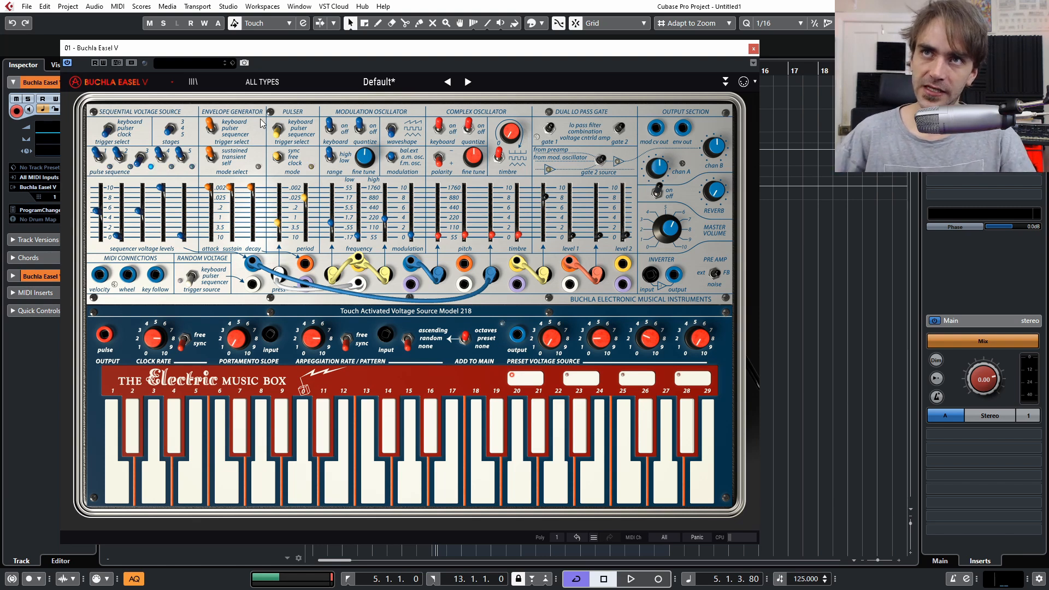
left_click(835, 390)
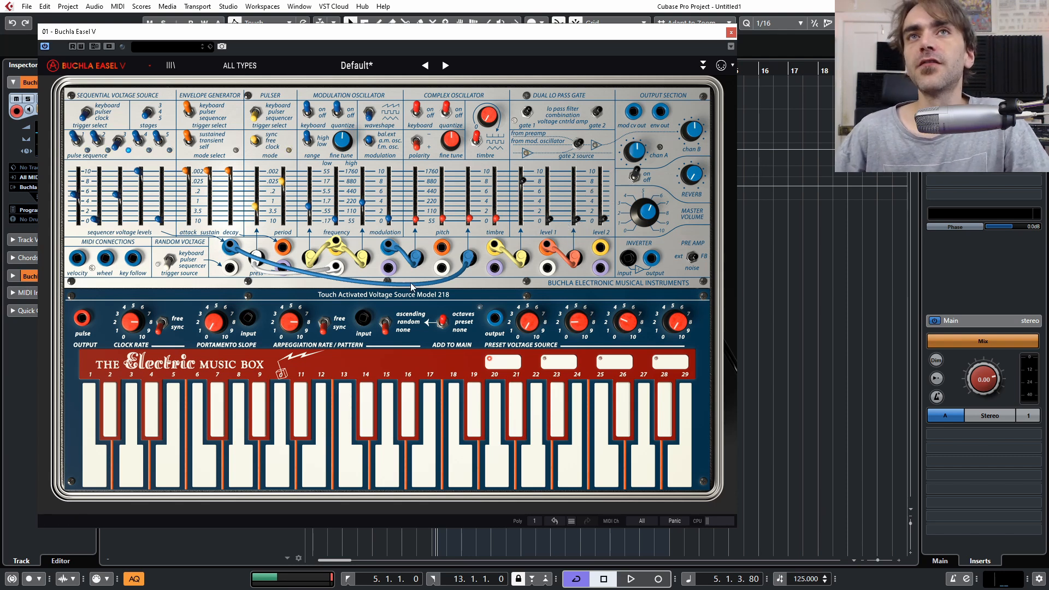
left_click(149, 114)
left_click(148, 112)
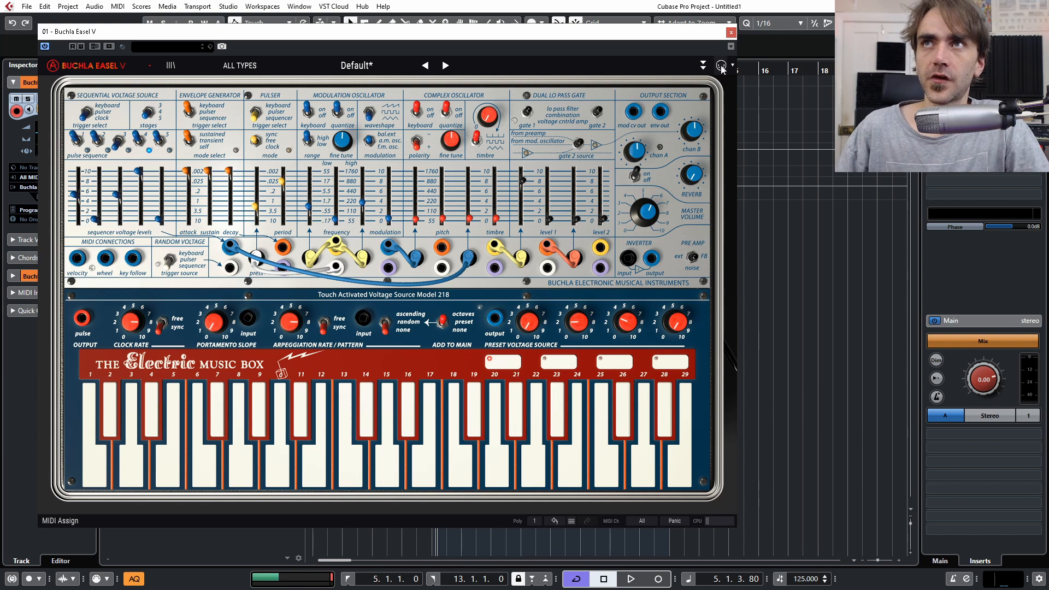
left_click(730, 34)
left_click(134, 115)
left_click_drag(278, 110, 274, 164)
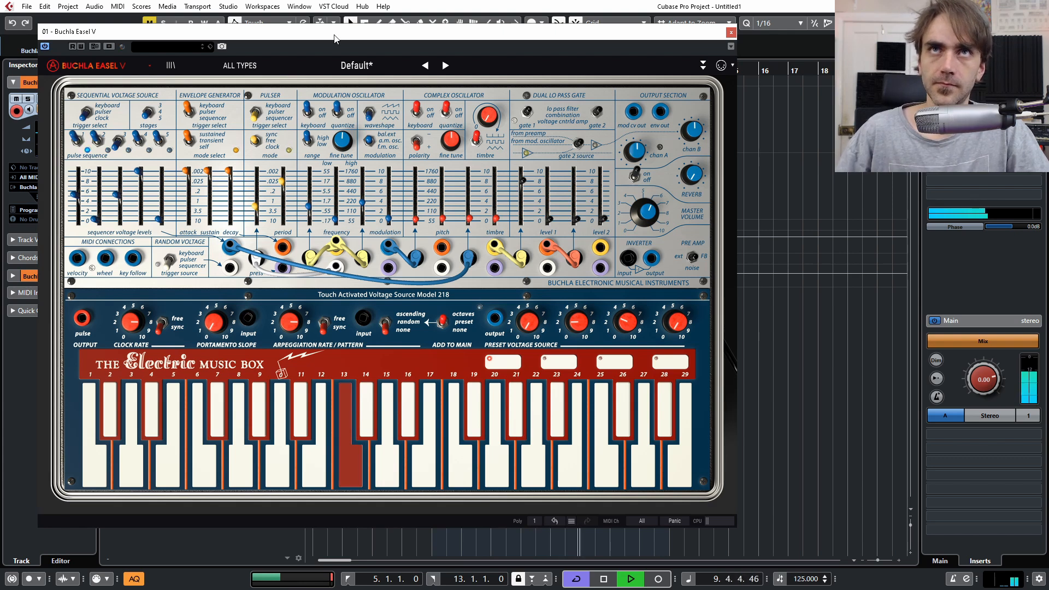
Start and stop playback several times to listen to how the sequencer stages step through the held note
key("space")
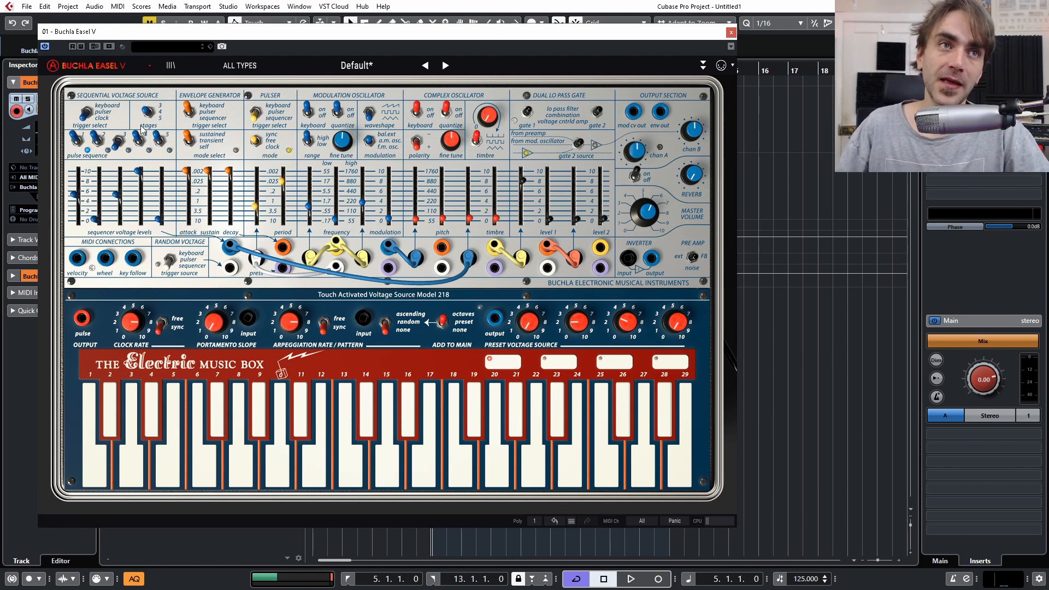
key("space")
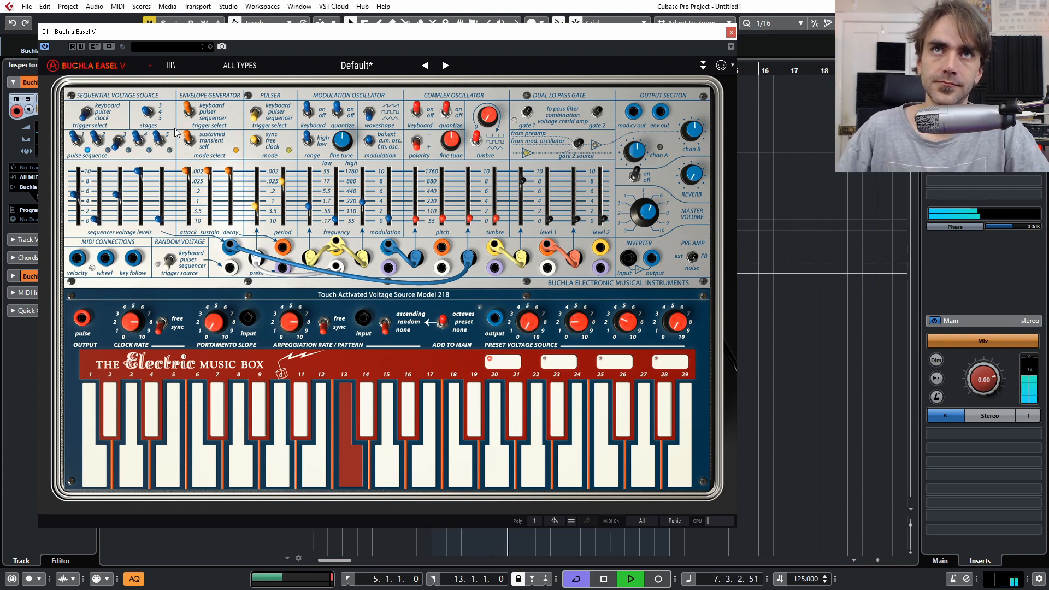
key("space")
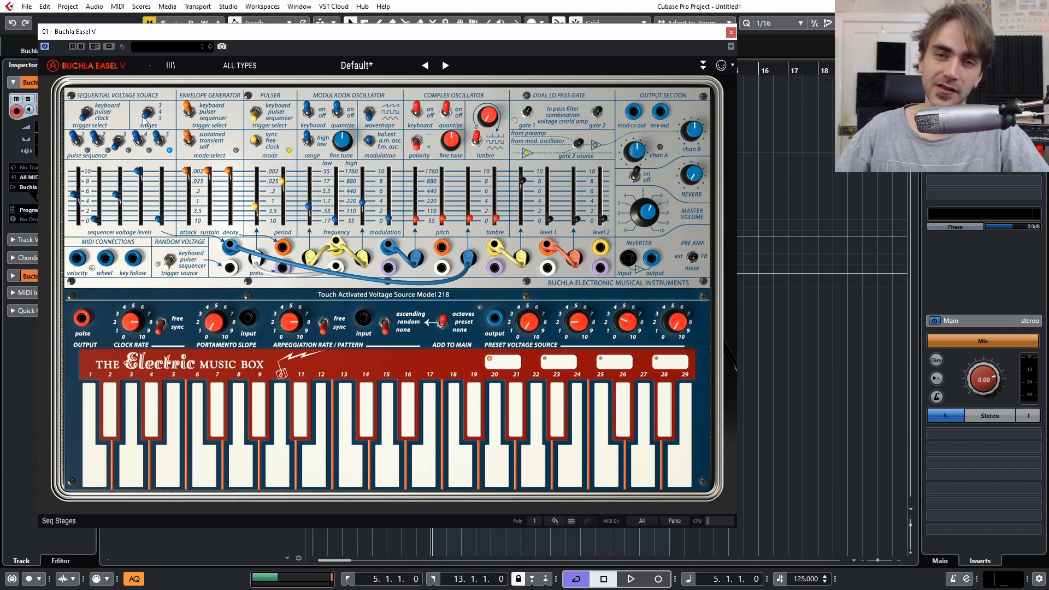
key("space")
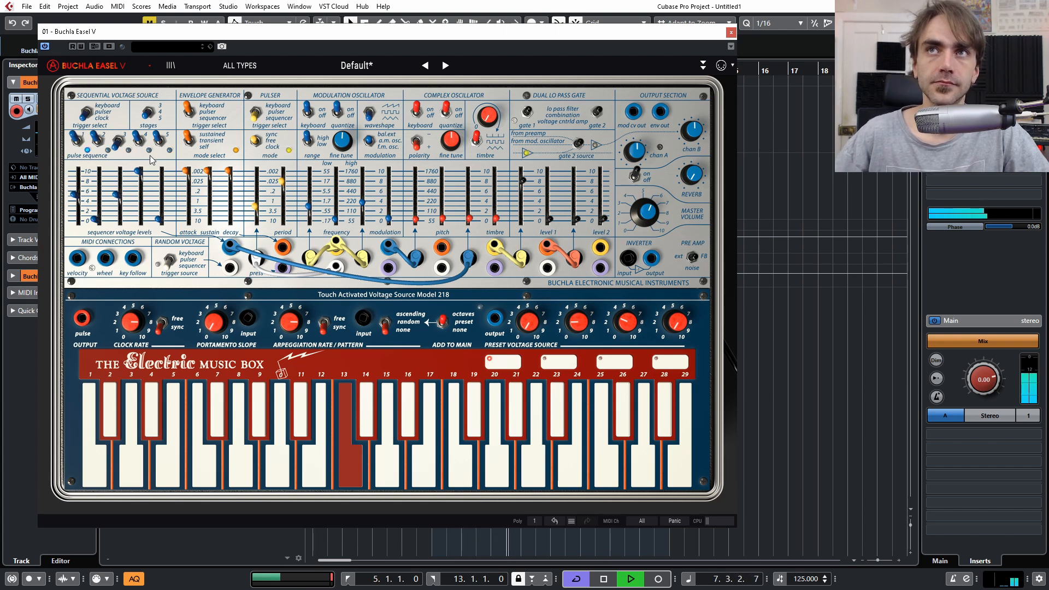
key("space")
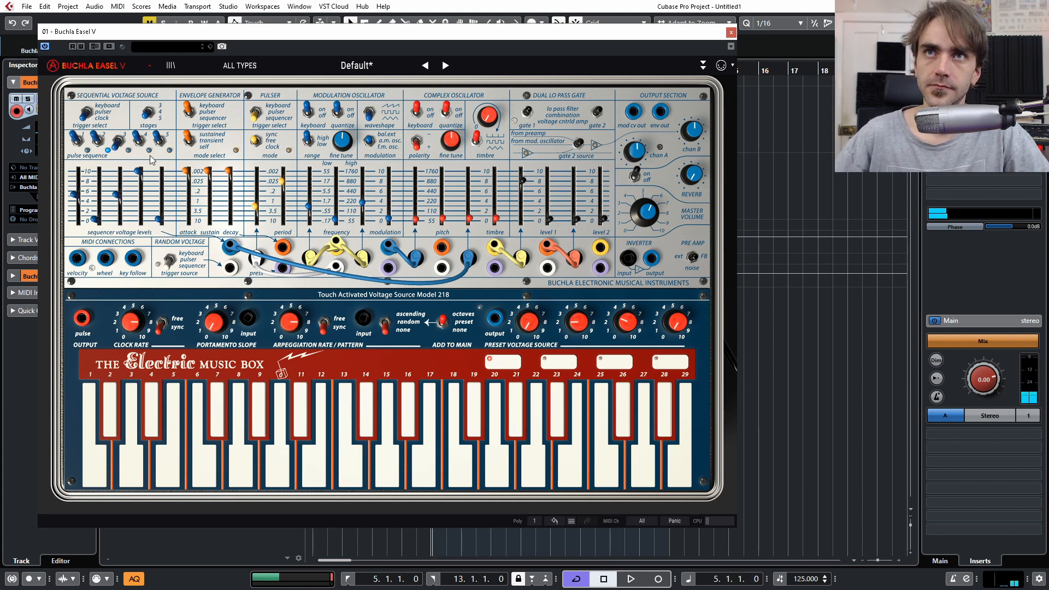
key("space")
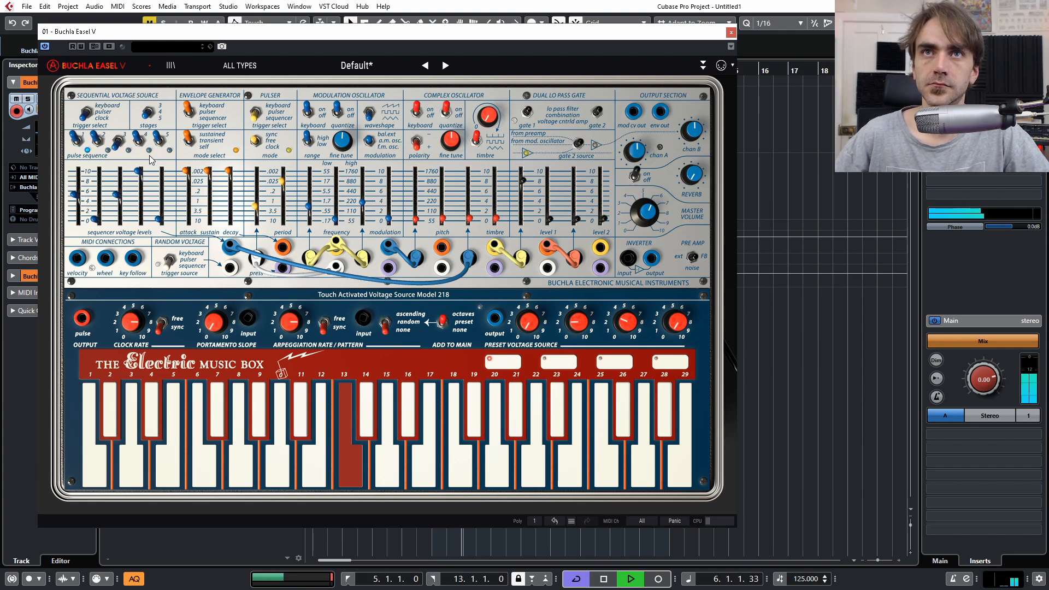
key("space")
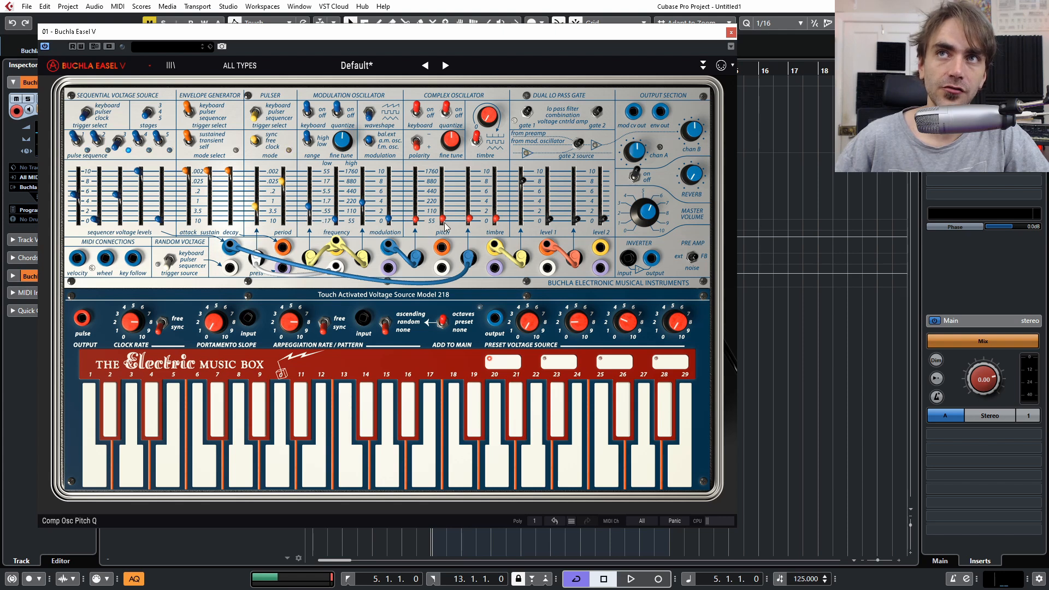
mouse_move(416, 219)
left_mouse_down()
mouse_move(416, 201)
mouse_move(415, 220)
left_mouse_up()
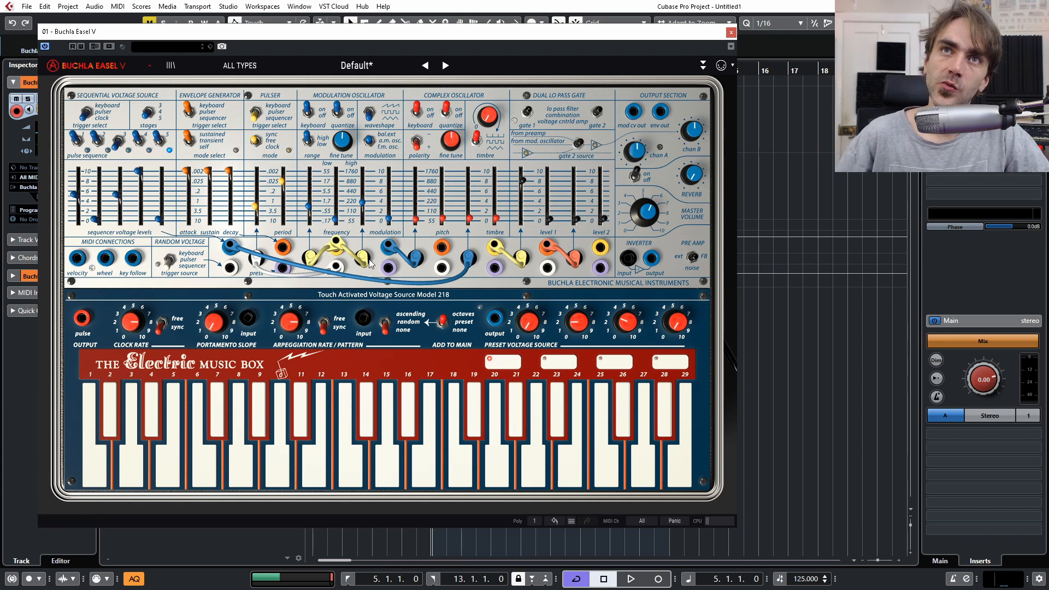
mouse_move(495, 219)
left_mouse_down()
mouse_move(496, 183)
mouse_move(496, 219)
left_mouse_up()
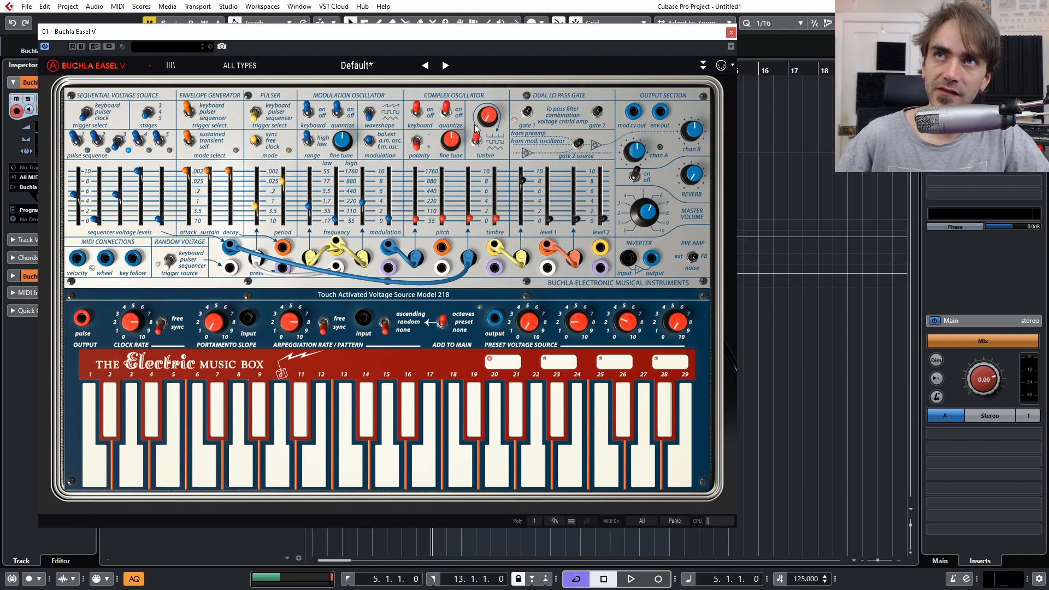
mouse_move(489, 117)
left_mouse_down()
mouse_move(488, 90)
mouse_move(488, 125)
left_mouse_up()
left_click_drag(488, 85, 489, 78)
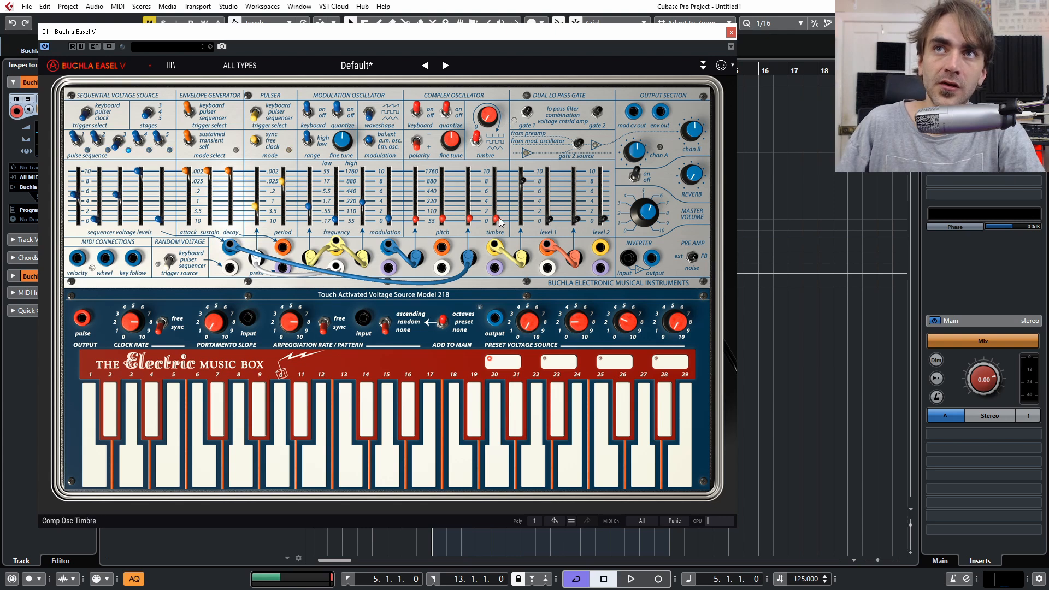
mouse_move(495, 218)
left_mouse_down()
mouse_move(495, 177)
mouse_move(495, 218)
left_mouse_up()
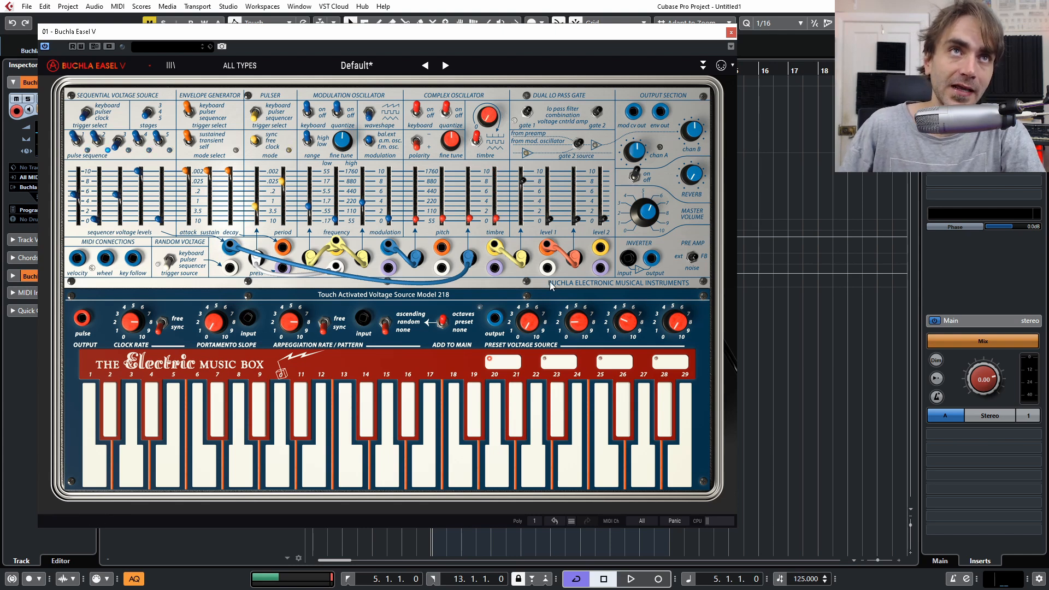
Audition the complex oscillator's timbre amount at about 0.82 during playback and return it to 0
left_click_drag(467, 219, 495, 179)
key("space")
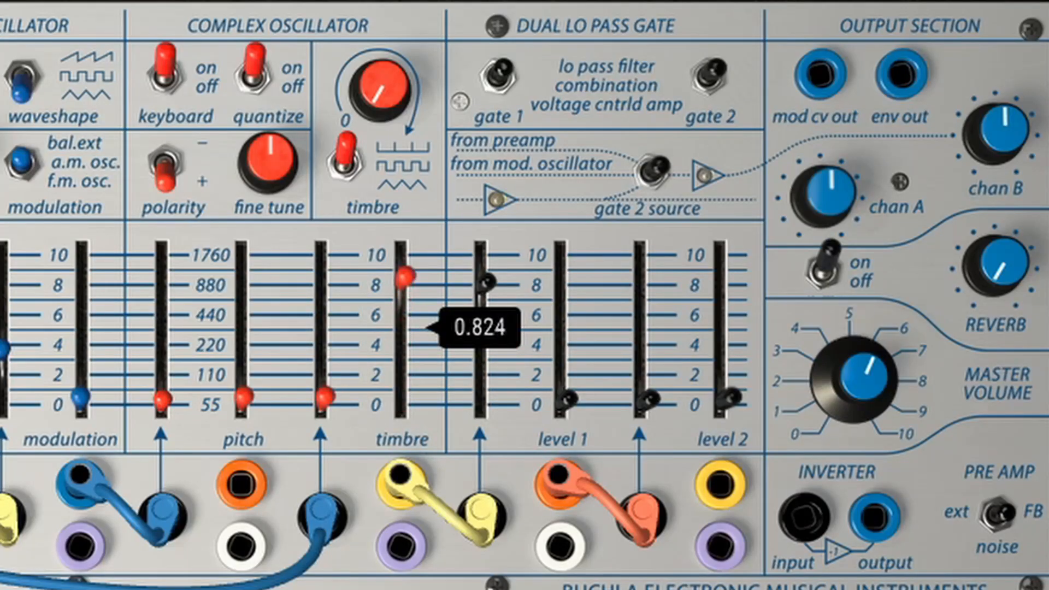
left_click_drag(405, 277, 408, 408)
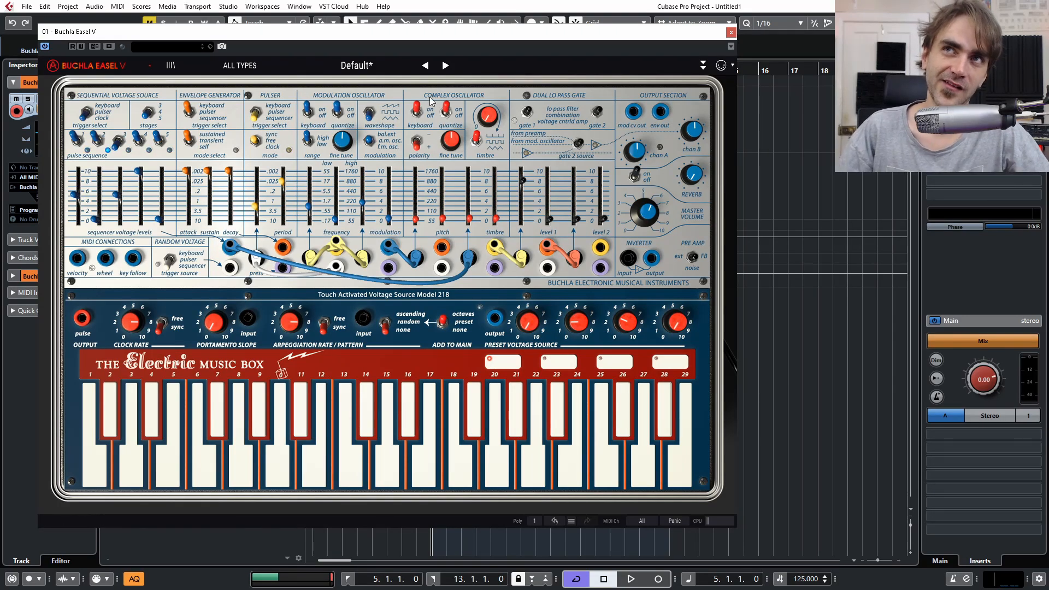
mouse_move(495, 217)
left_mouse_down()
mouse_move(495, 173)
mouse_move(495, 219)
left_mouse_up()
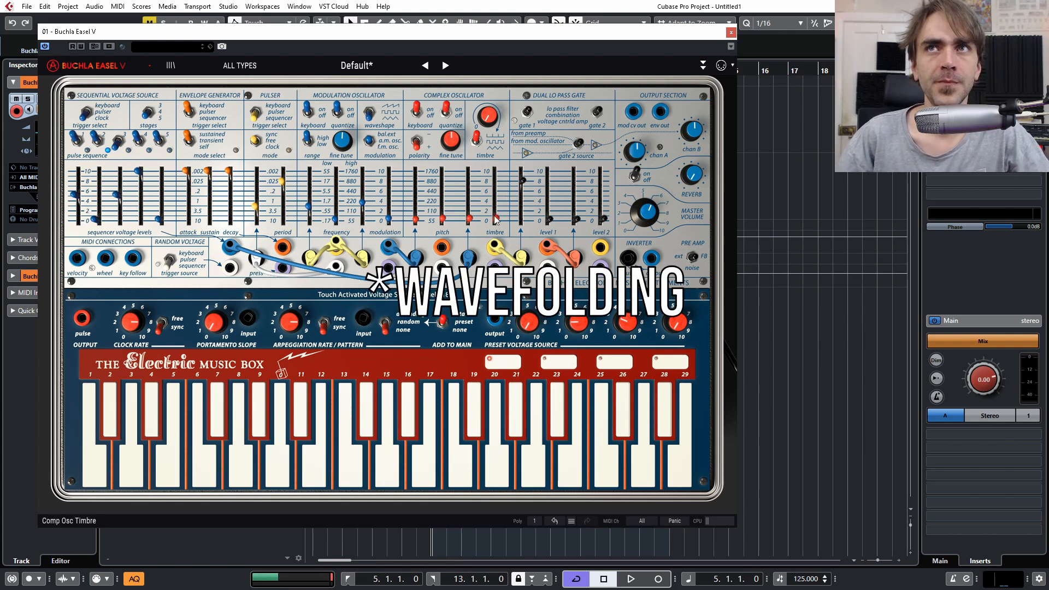
left_click_drag(487, 117, 487, 117)
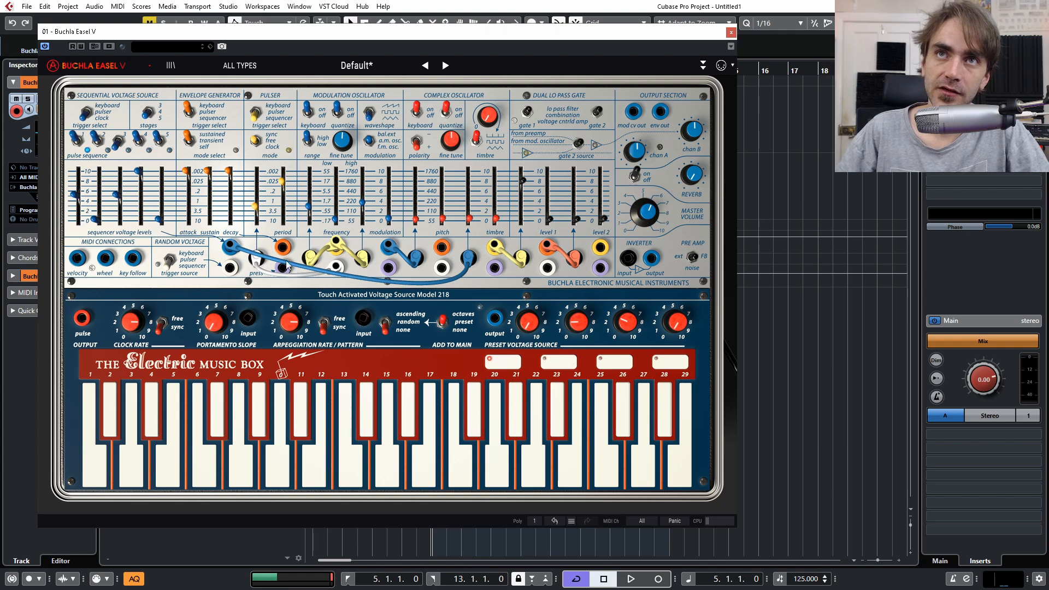
Sweep the complex oscillator's timbre CV amount during playback to audition the sequencer modulation, and return it to 0
mouse_move(312, 257)
left_mouse_down()
mouse_move(317, 282)
mouse_move(307, 259)
left_mouse_up()
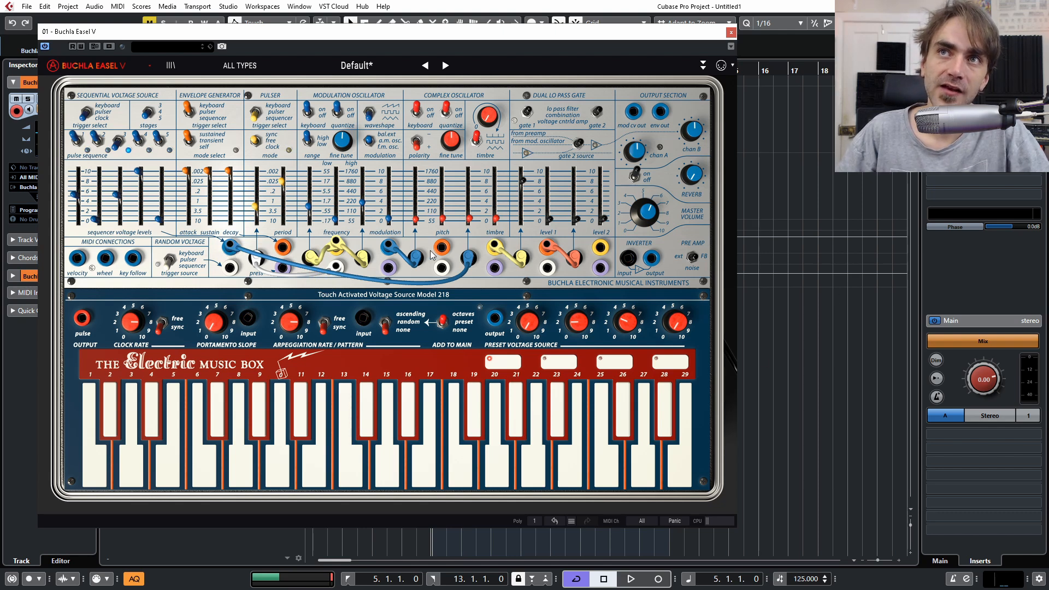
mouse_move(467, 257)
left_mouse_down()
mouse_move(465, 274)
mouse_move(261, 246)
mouse_move(243, 257)
mouse_move(470, 281)
mouse_move(468, 260)
mouse_move(240, 254)
mouse_move(350, 290)
mouse_move(470, 271)
mouse_move(468, 259)
left_mouse_up()
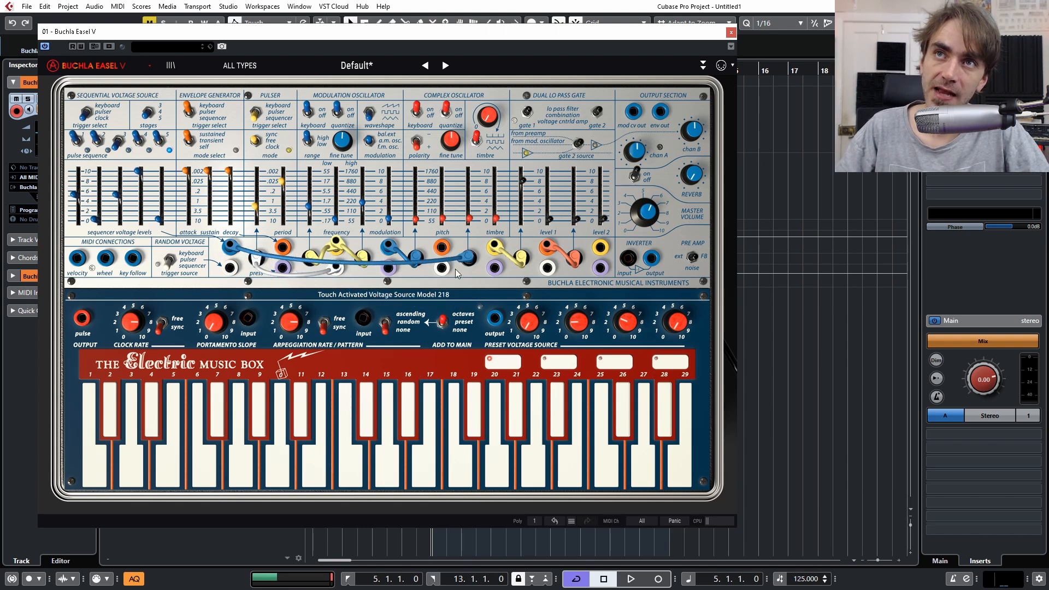
mouse_move(468, 219)
left_mouse_down()
mouse_move(469, 201)
mouse_move(469, 216)
left_mouse_up()
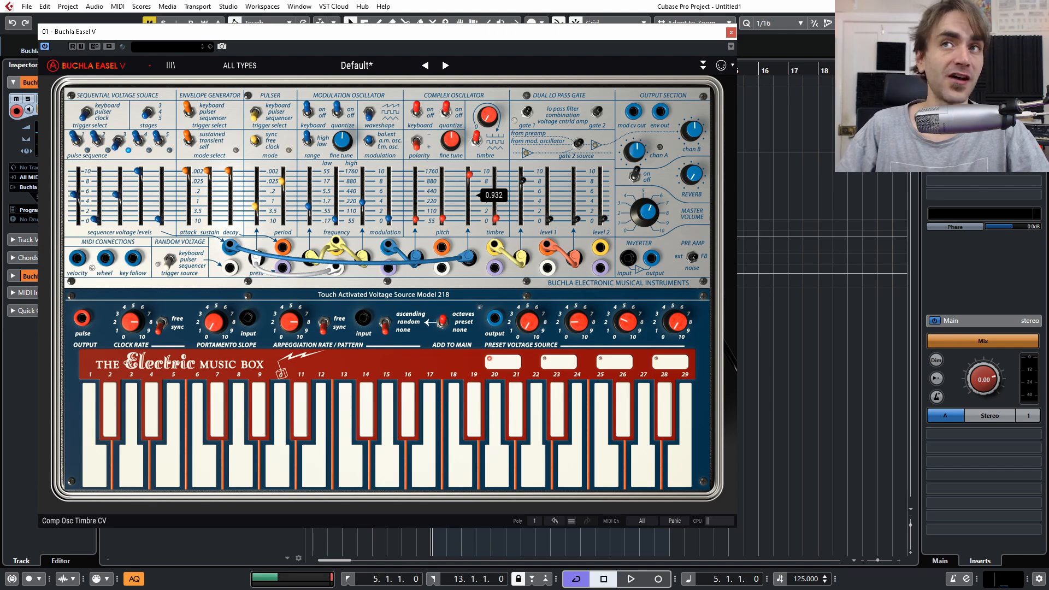
key("space")
left_click_drag(469, 223, 469, 201)
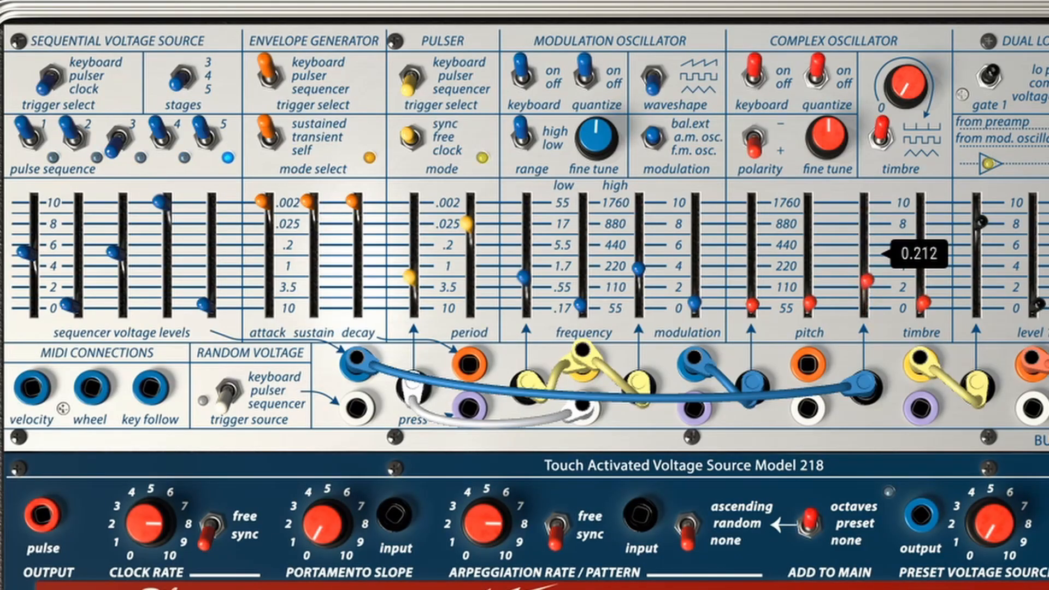
left_click_drag(866, 261, 866, 239)
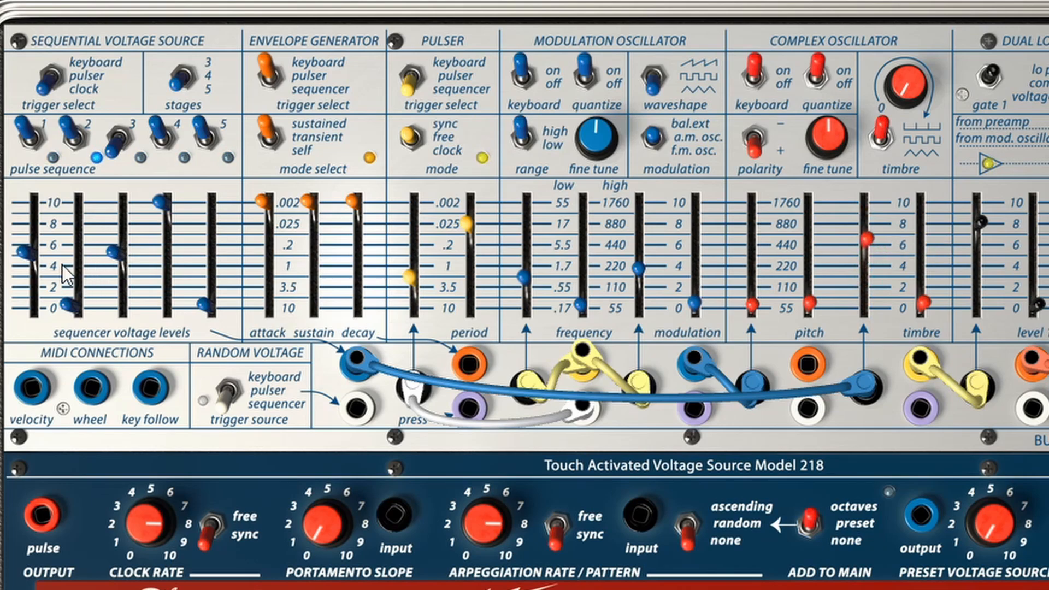
left_click_drag(866, 239, 866, 221)
mouse_move(867, 235)
left_mouse_down()
mouse_move(867, 260)
mouse_move(866, 212)
mouse_move(866, 253)
left_mouse_up()
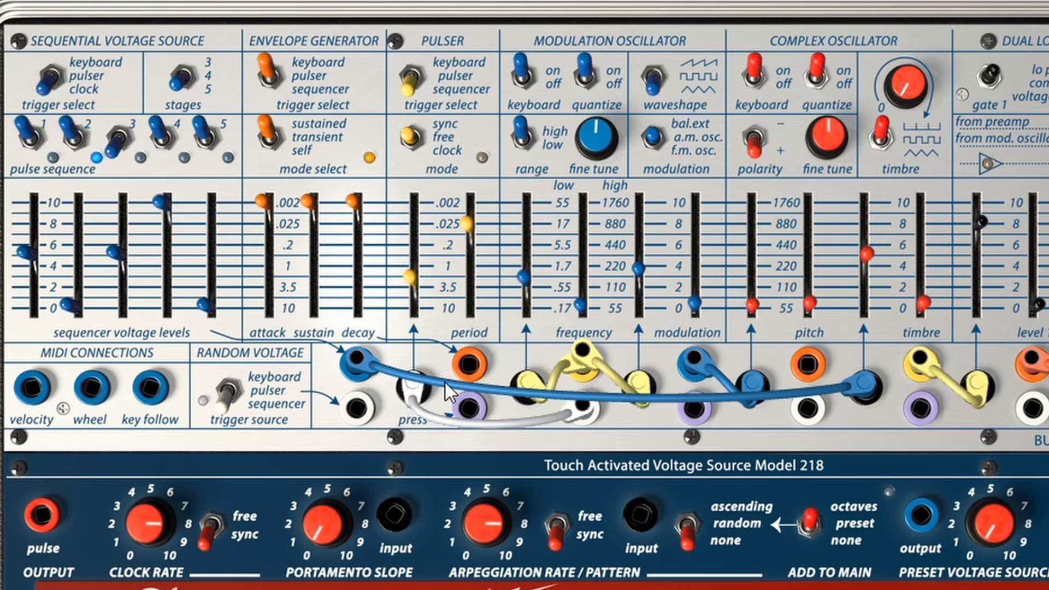
left_click_drag(867, 253, 862, 228)
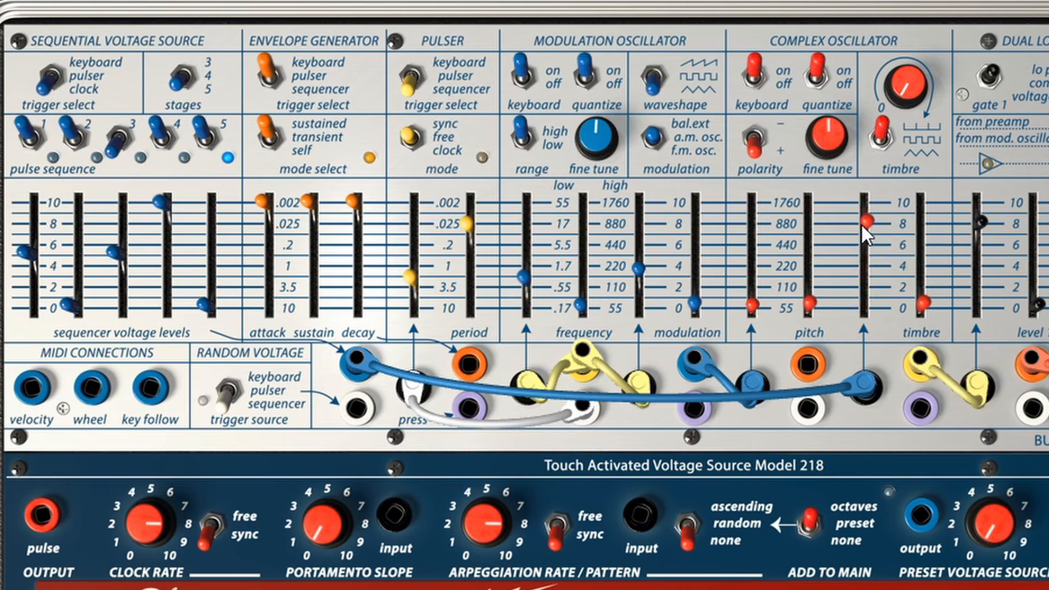
left_click_drag(866, 223, 862, 306)
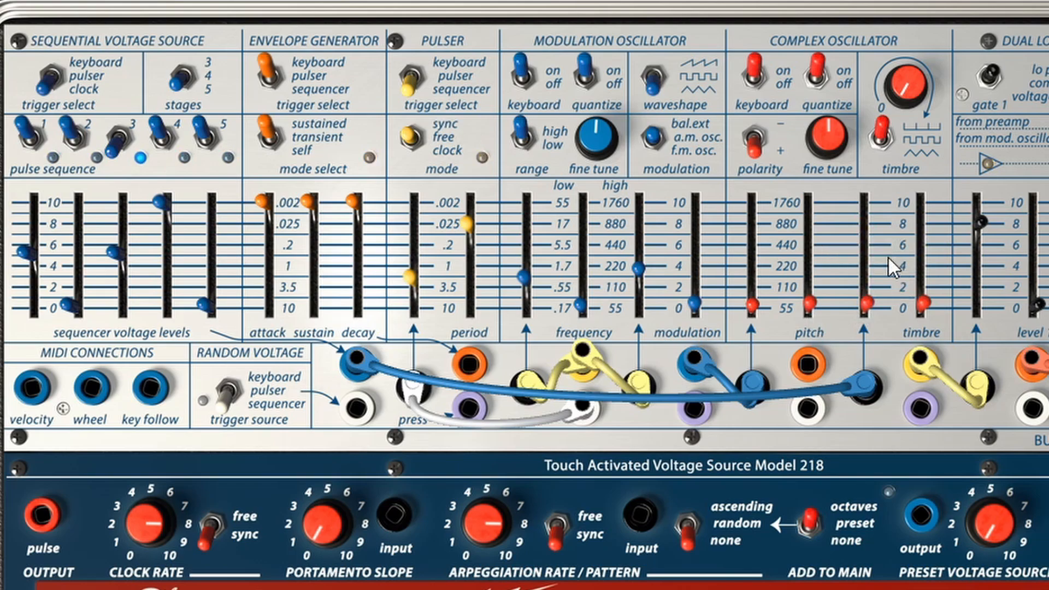
Remove the white cable from the pulser's period CV input and patch the sequencer voltage output into it instead
left_click_drag(582, 409, 1033, 408)
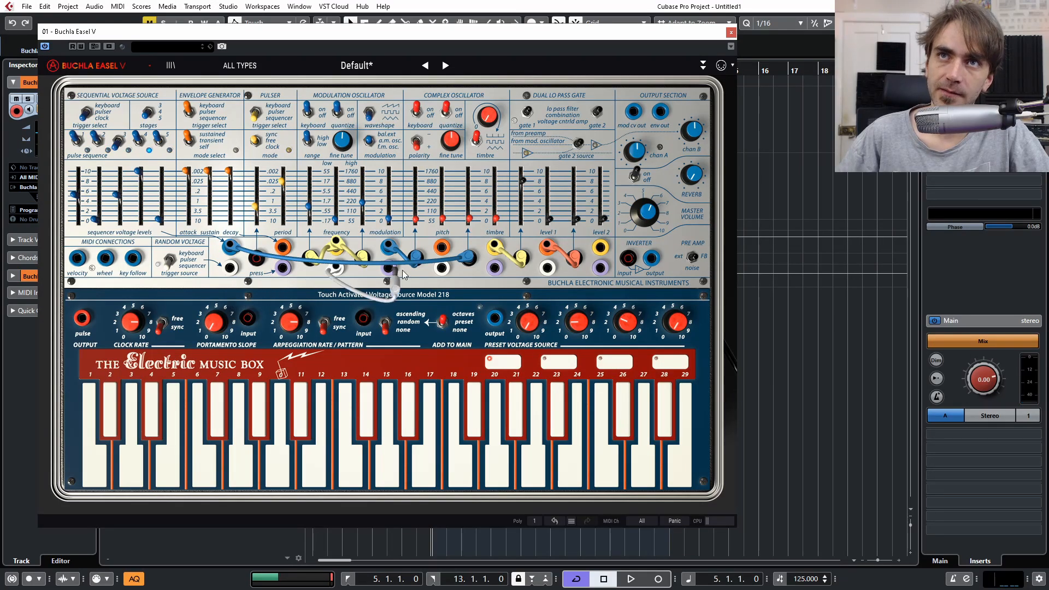
left_click_drag(578, 276, 307, 287)
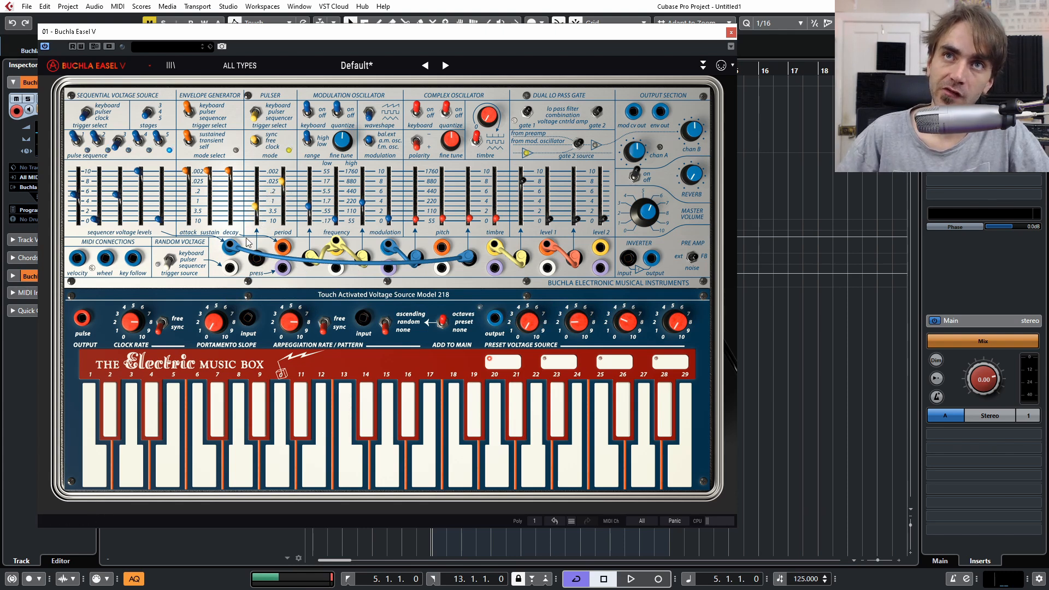
left_click_drag(257, 260, 231, 246)
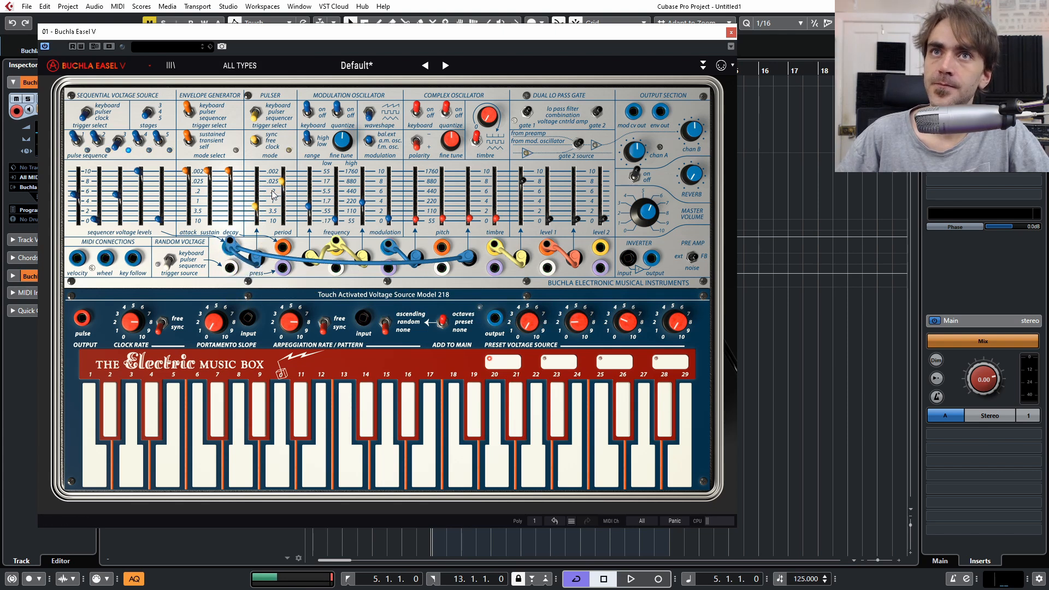
During playback, set the pulser's period CV amount to maximum, its period to about 0.45, and the timbre CV amount to about 6
mouse_move(282, 190)
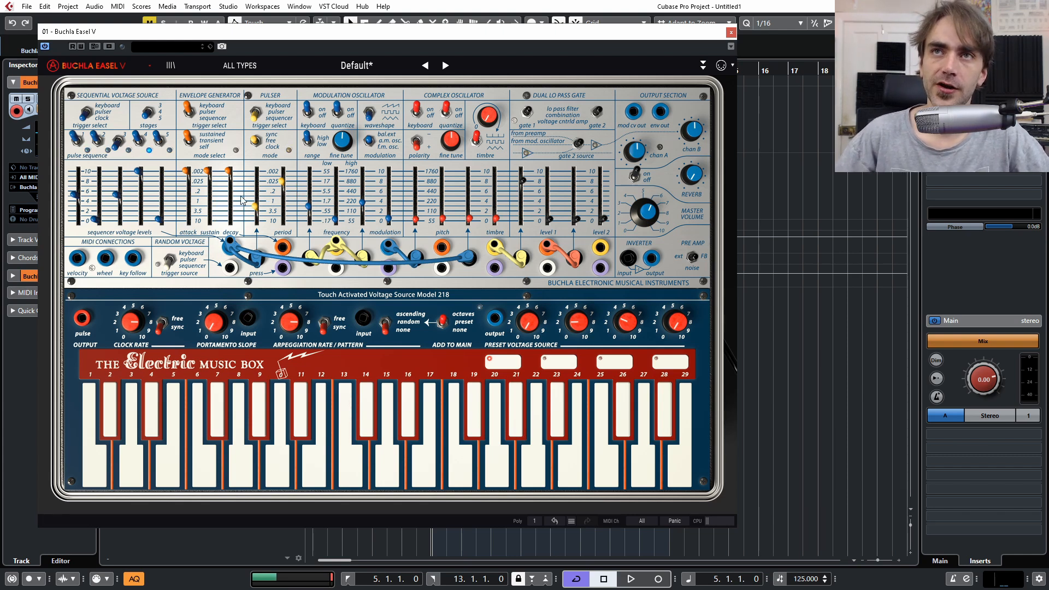
key("space")
left_click_drag(256, 207, 256, 171)
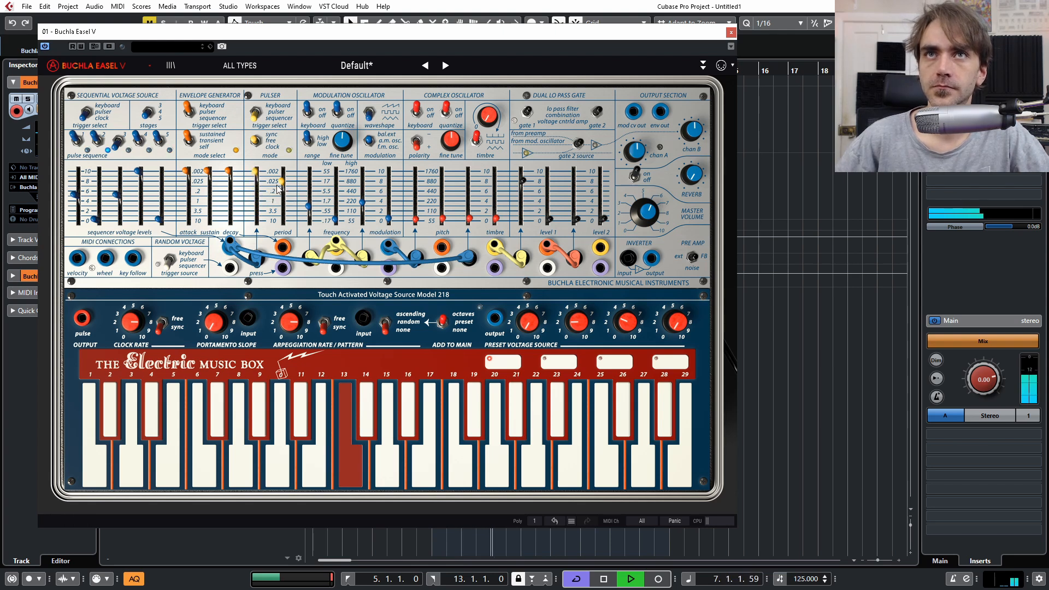
left_click_drag(473, 221, 469, 190)
left_click_drag(282, 181, 282, 188)
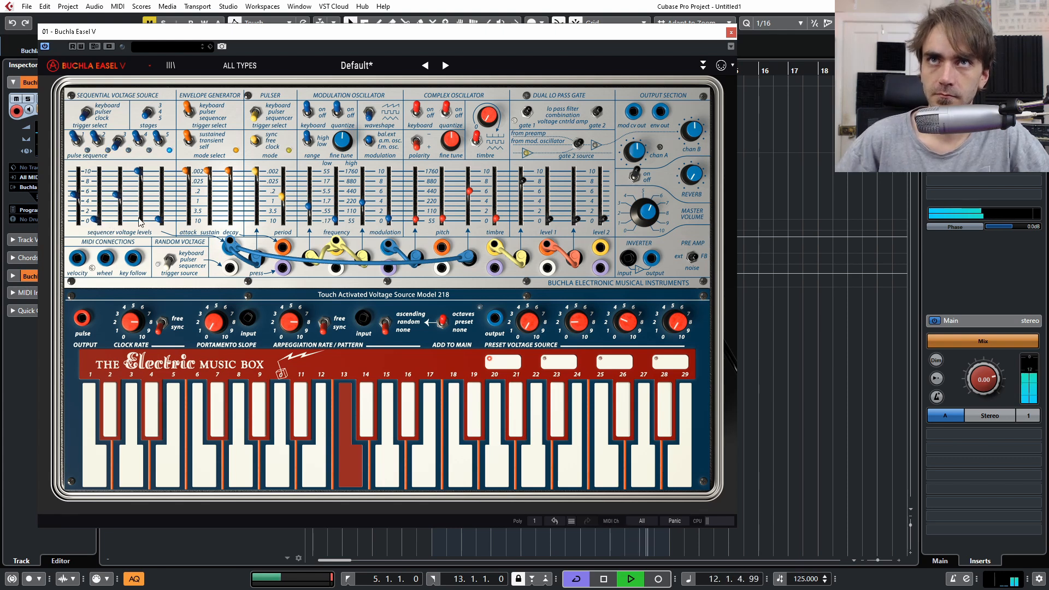
key("space")
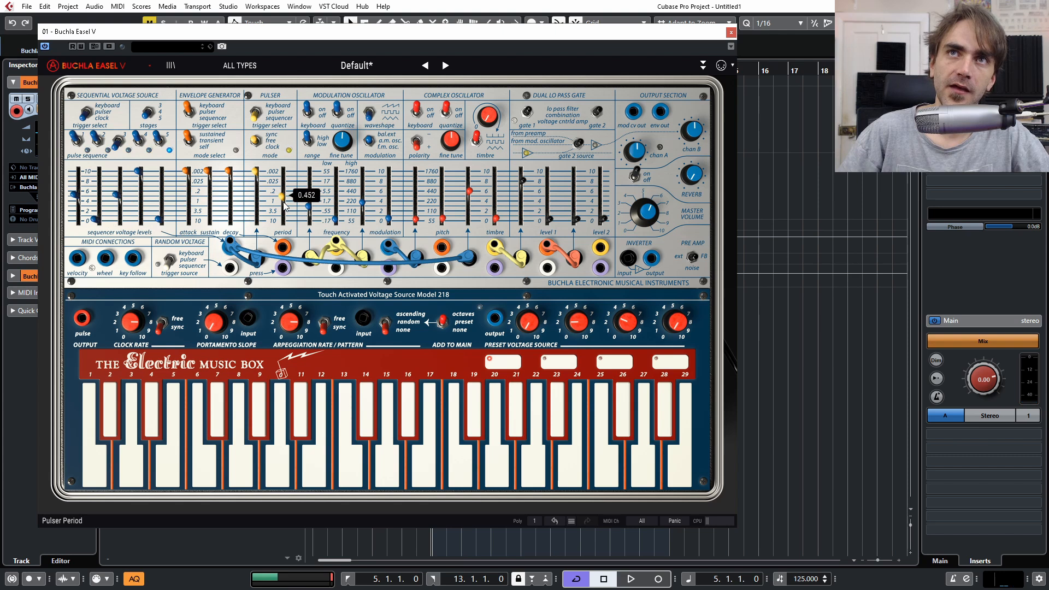
Reroute the sequencer voltage through the inverter into the pulser's period CV input
mouse_move(255, 257)
left_mouse_down()
mouse_move(262, 273)
mouse_move(551, 240)
mouse_move(632, 259)
mouse_move(312, 328)
mouse_move(262, 284)
mouse_move(259, 263)
left_mouse_up()
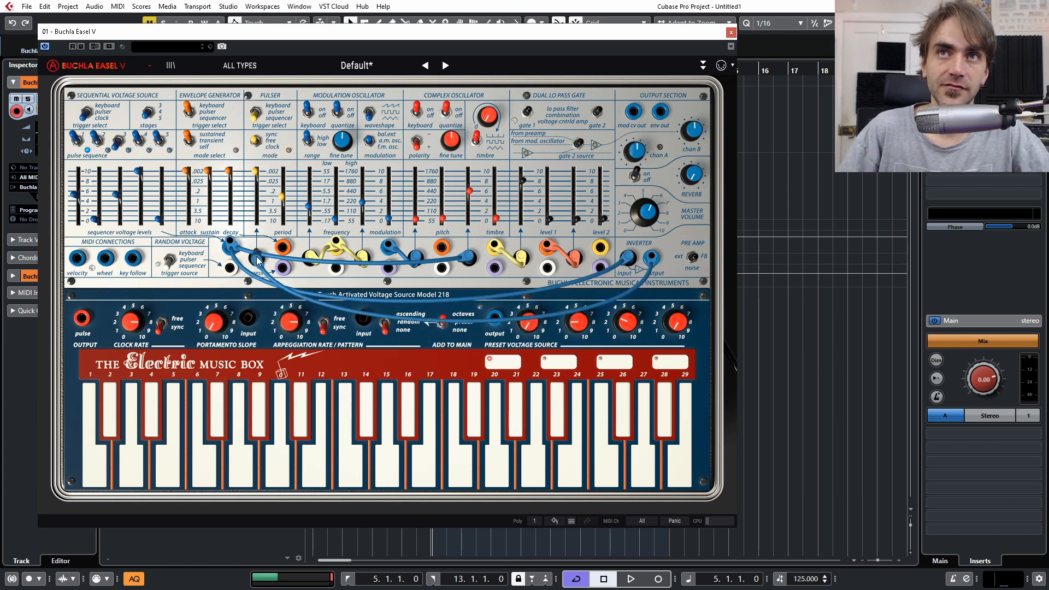
During playback, sweep the pulser's period CV amount, return it to maximum, and set the period near the .2 mark
left_click_drag(255, 172, 255, 204)
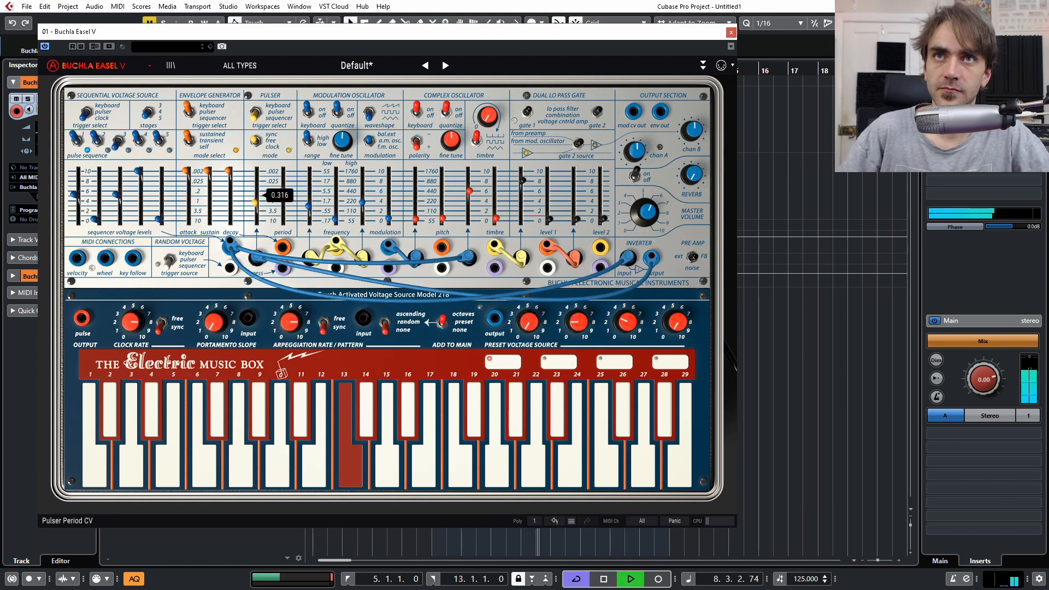
left_click(282, 192)
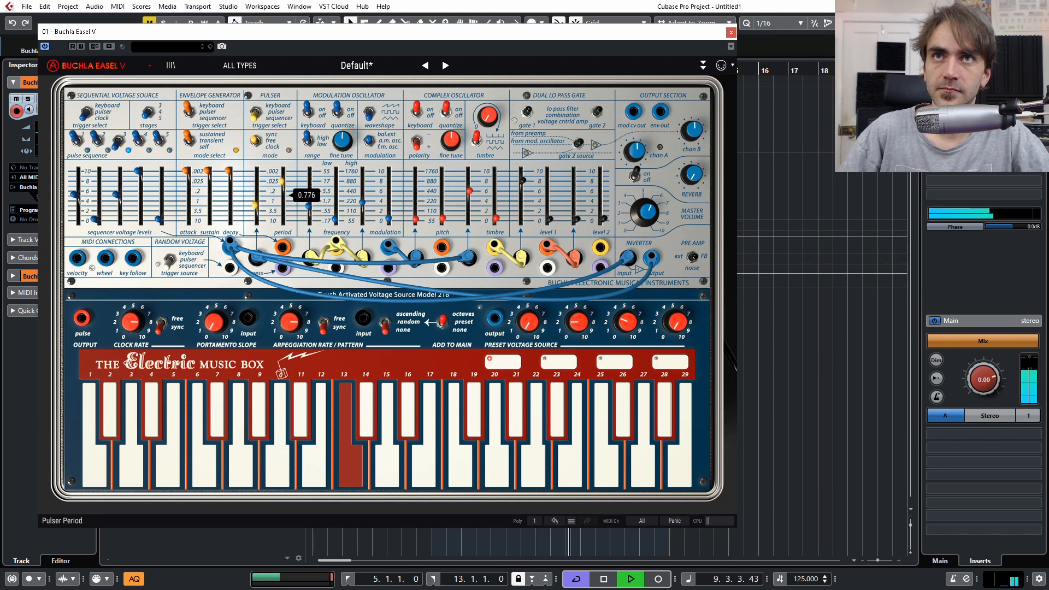
left_click_drag(255, 206, 257, 174)
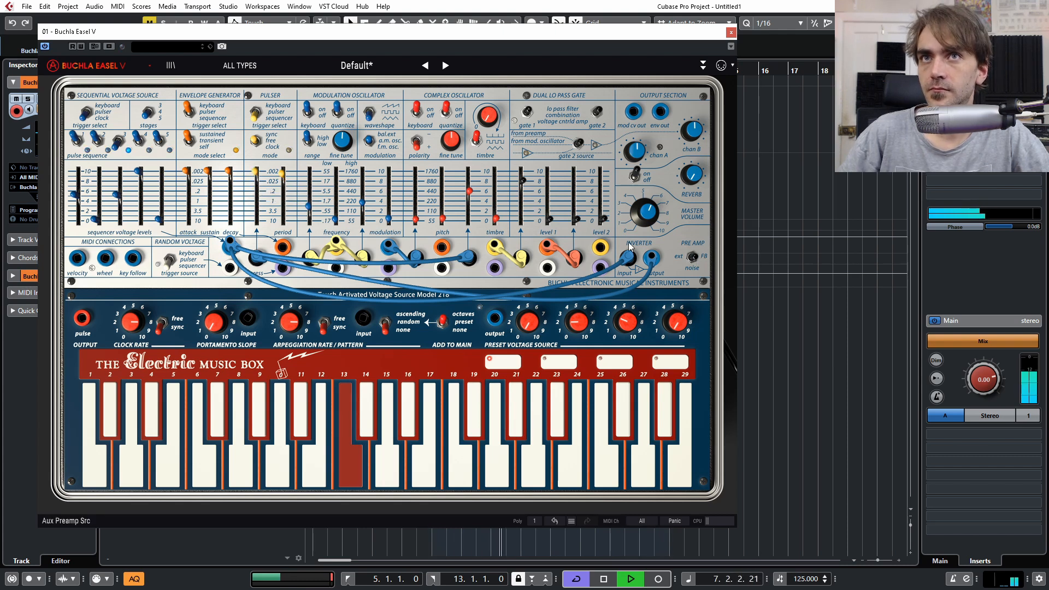
left_click_drag(283, 174, 282, 183)
left_click_drag(469, 191, 469, 208)
left_click_drag(282, 193, 283, 182)
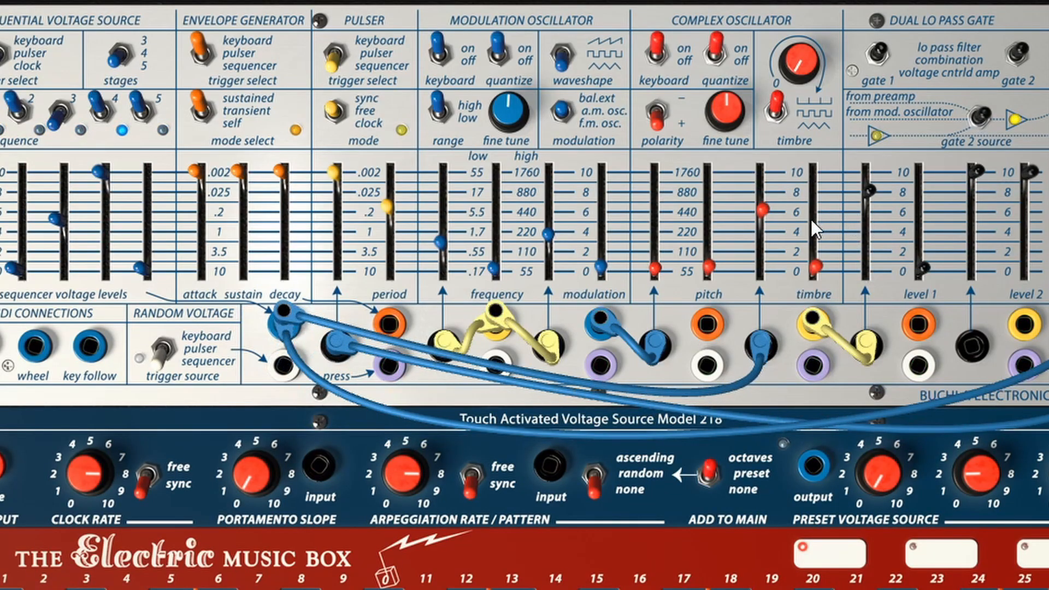
Audition the complex oscillator's timbre CV amount up to 10, and raise the modulation oscillator's modulation amount to 10
mouse_move(763, 209)
left_mouse_down()
mouse_move(762, 267)
mouse_move(762, 222)
left_mouse_up()
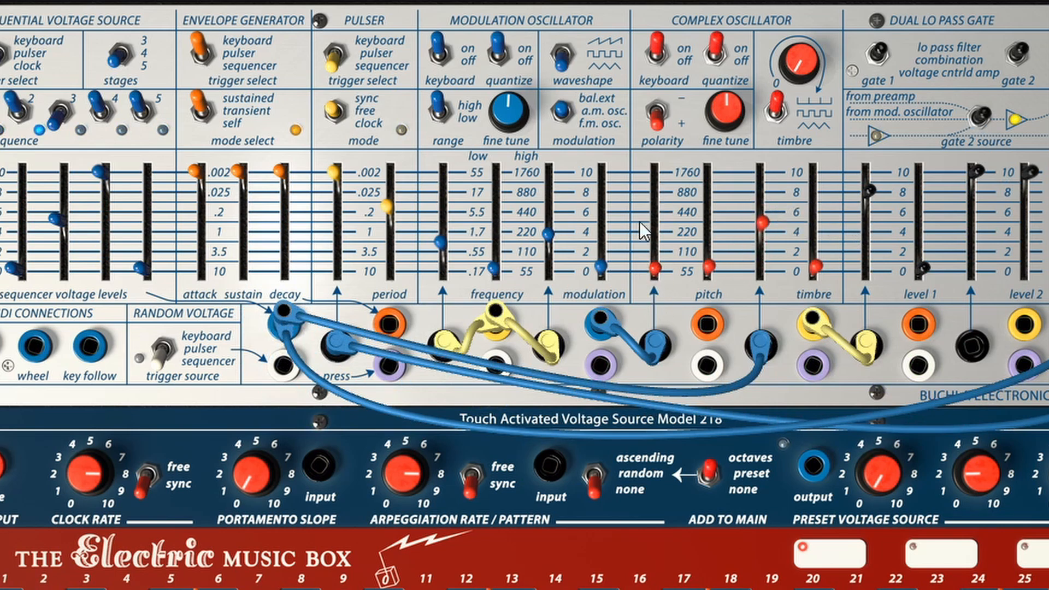
left_click_drag(760, 219, 762, 172)
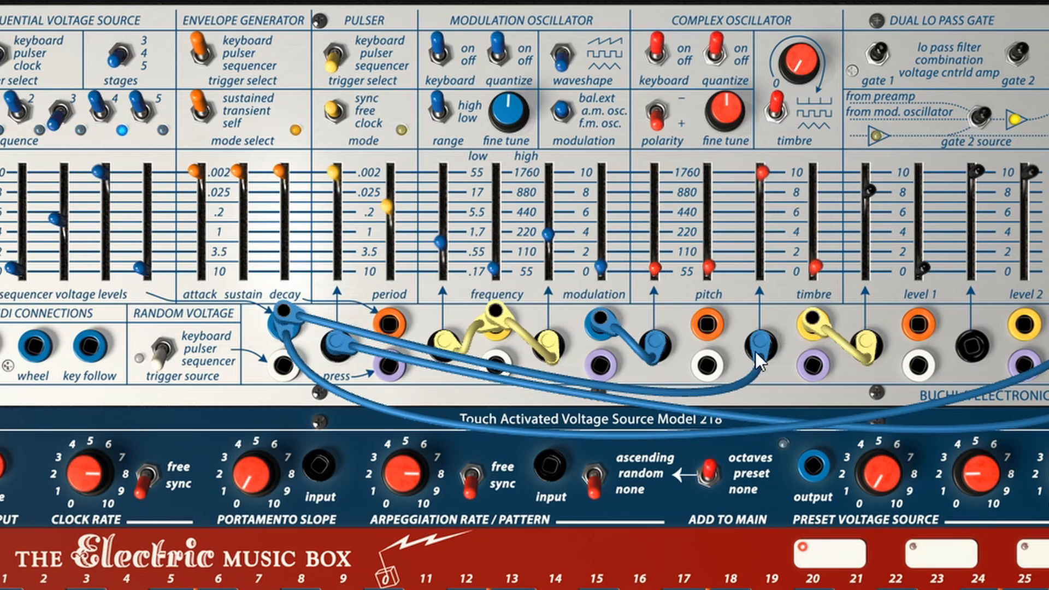
left_click_drag(650, 270, 603, 172)
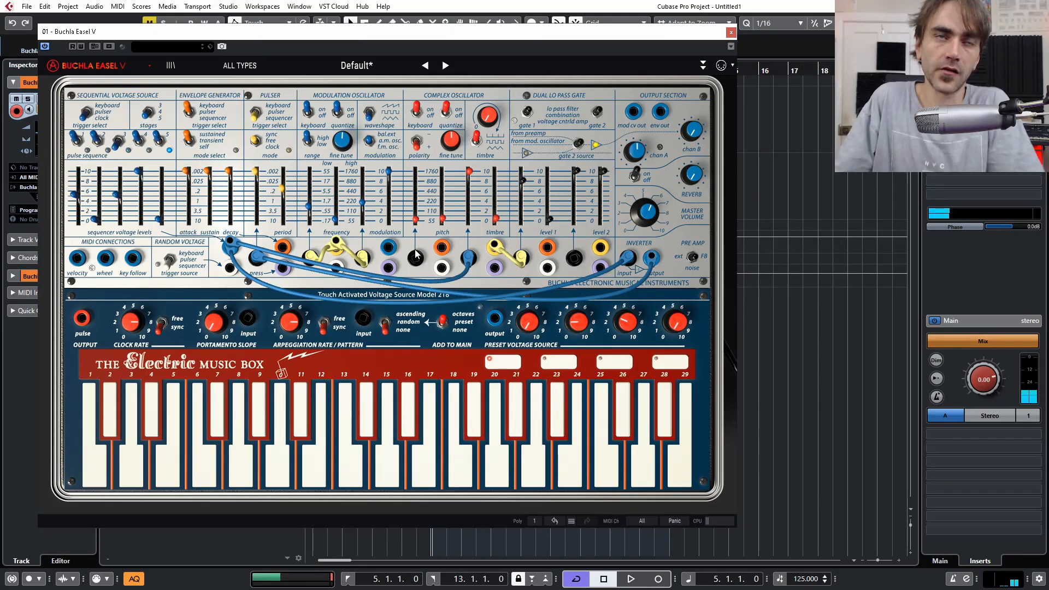
Patch the sequencer voltage output into the complex oscillator's pitch CV input and raise the pitch CV amount to 1.00 during playback
left_click_drag(415, 253, 230, 244)
key("space")
left_click_drag(417, 220, 416, 173)
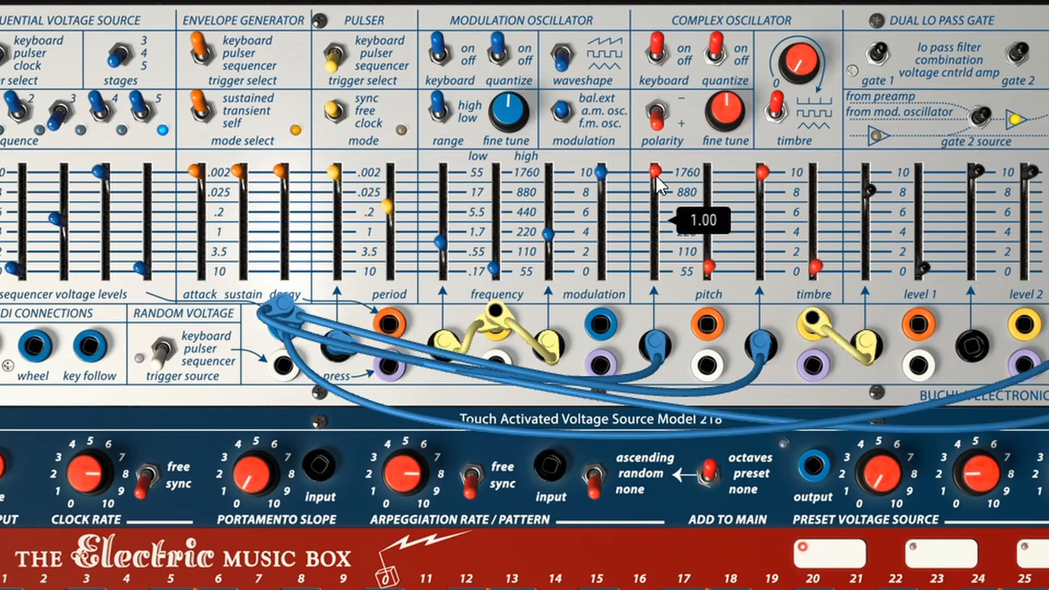
Set the modulation oscillator's modulation amount and the complex oscillator's pitch CV amount to 0, and the timbre CV amount to about 2
left_click_drag(601, 172, 621, 241)
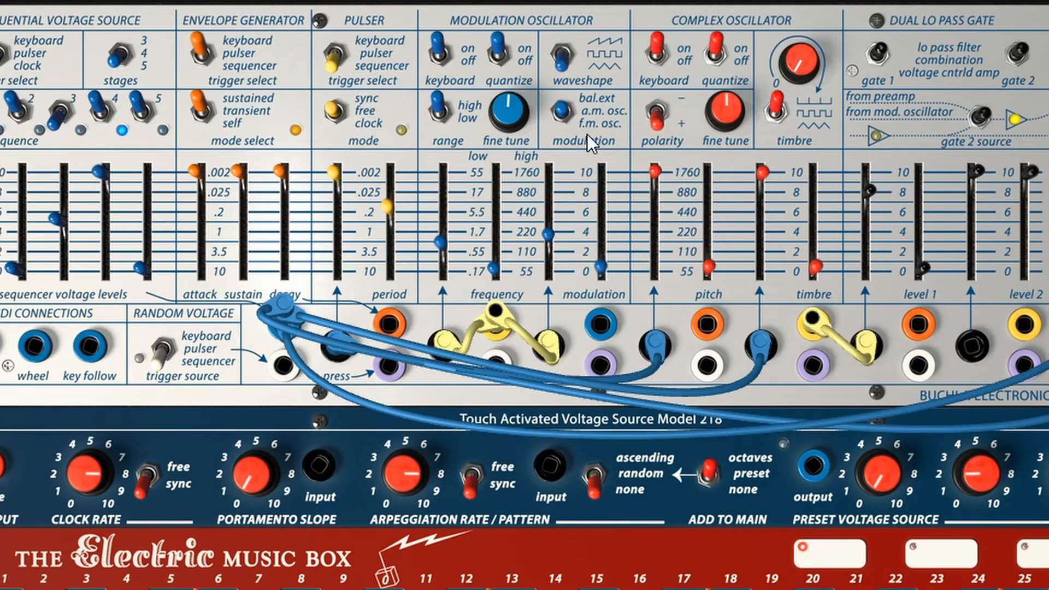
left_click_drag(656, 174, 655, 234)
left_click_drag(762, 173, 744, 254)
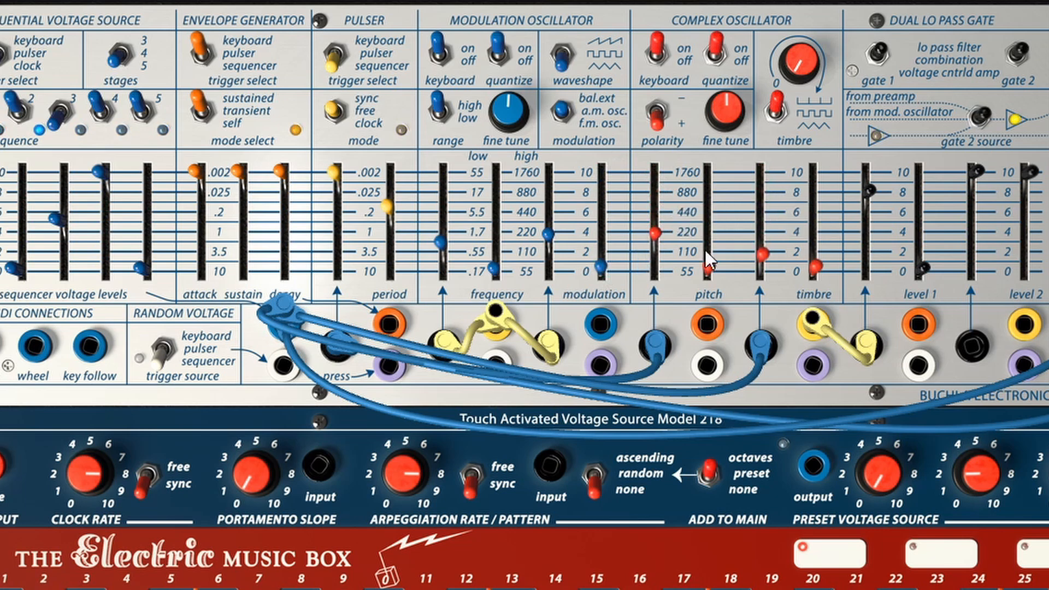
left_click_drag(653, 242, 655, 273)
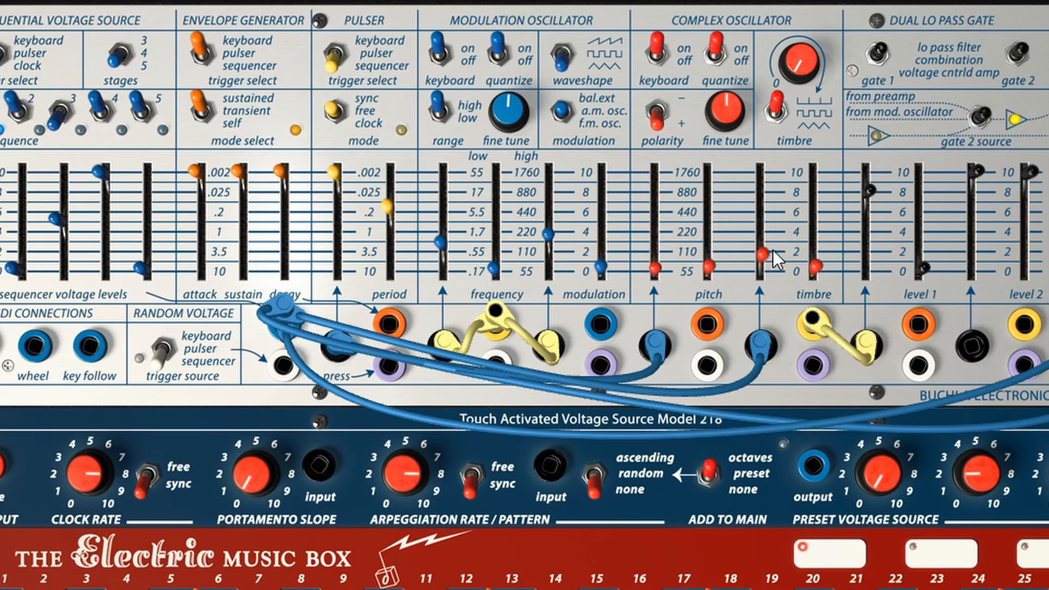
mouse_move(759, 255)
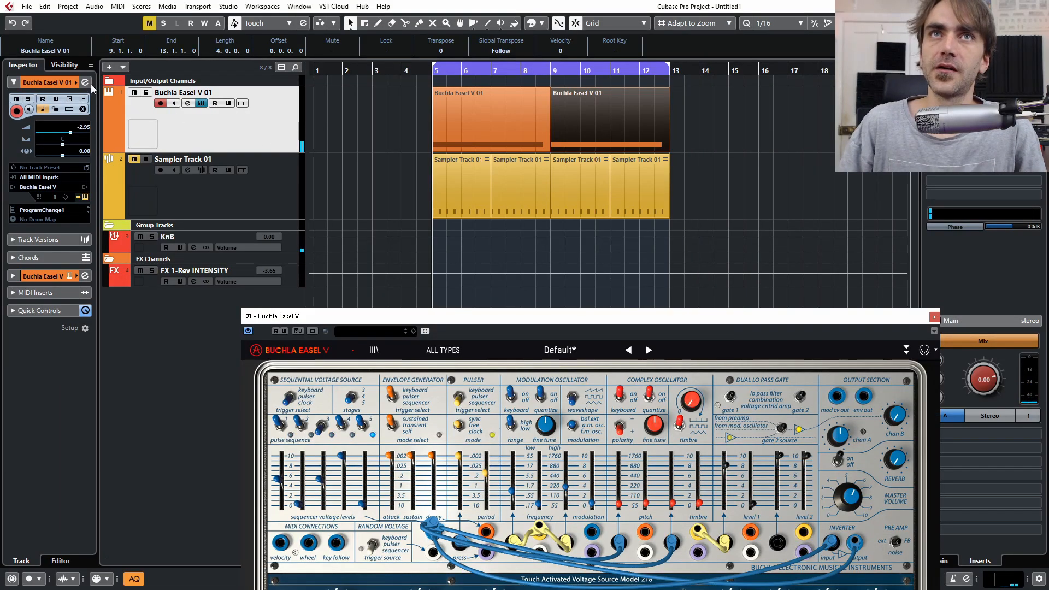
Activate the LFOTool_x64 insert and the FX 1-Rev INTENSITY send in the Buchla Easel V 01 channel settings
left_click(83, 83)
left_click_drag(572, 253, 260, 70)
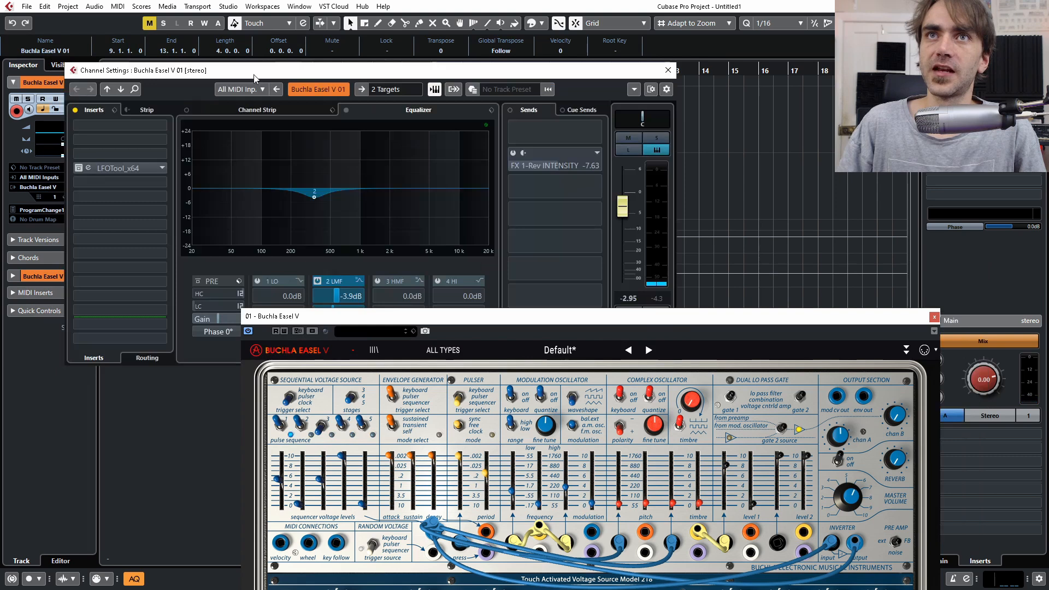
left_click(98, 169)
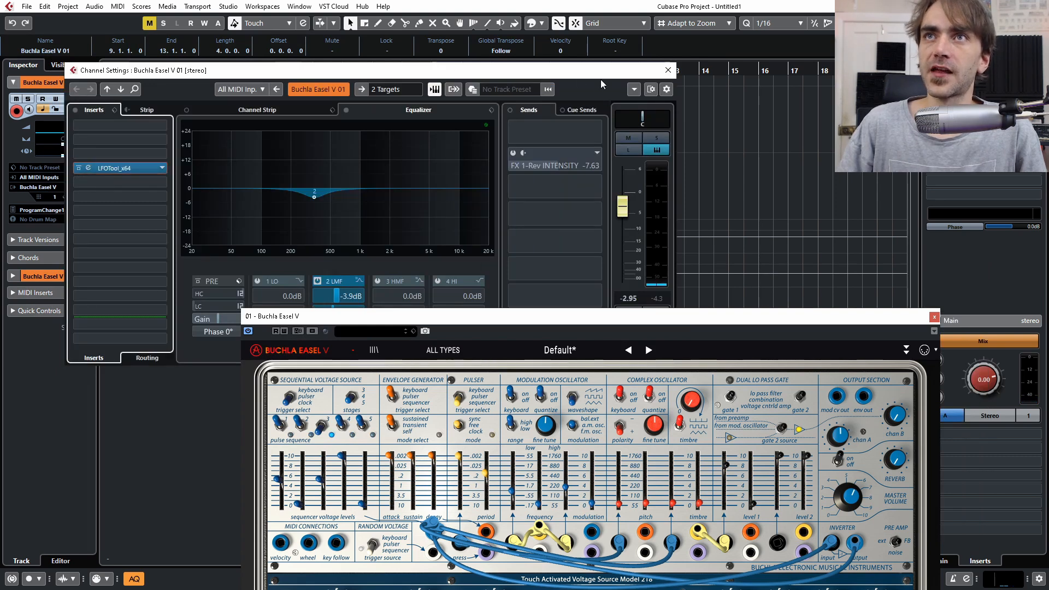
left_click(538, 158)
left_click(668, 70)
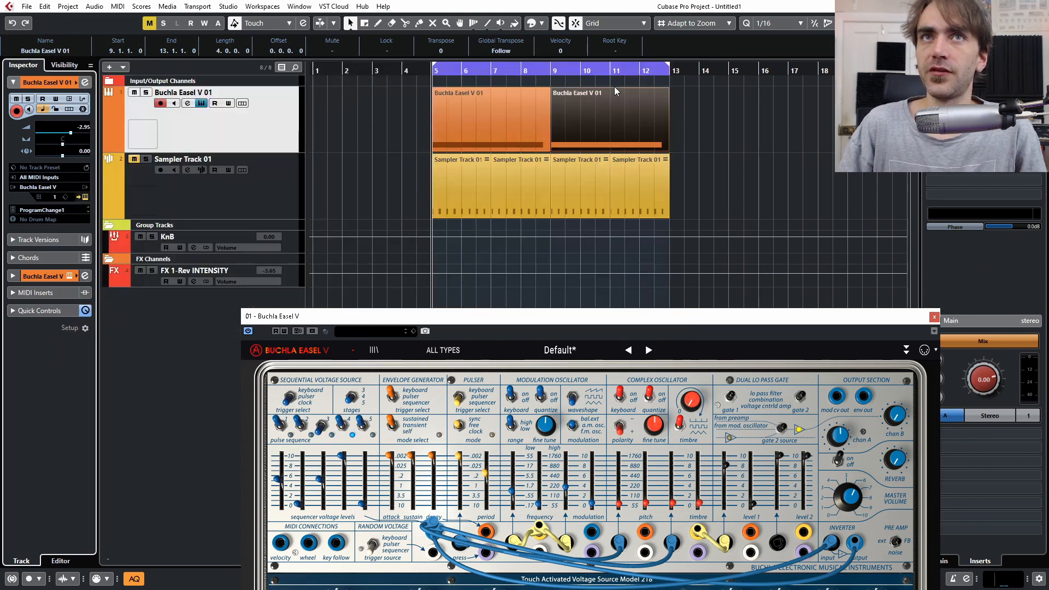
Unmute Sampler Track 01 and start playback to hear it together with the Buchla part
left_click(115, 182)
left_click(134, 159)
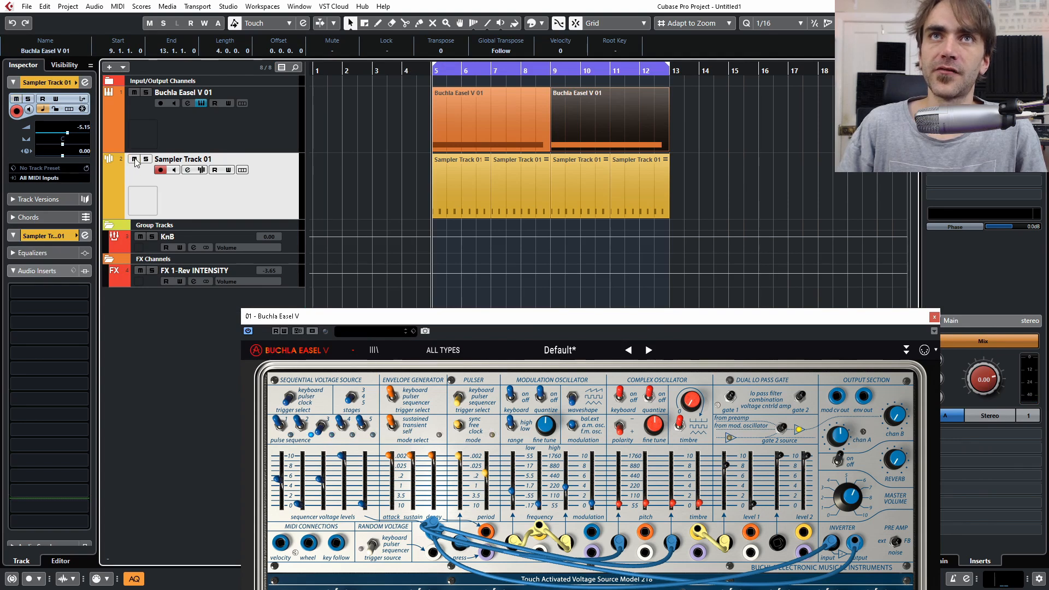
left_click(314, 190)
key("space")
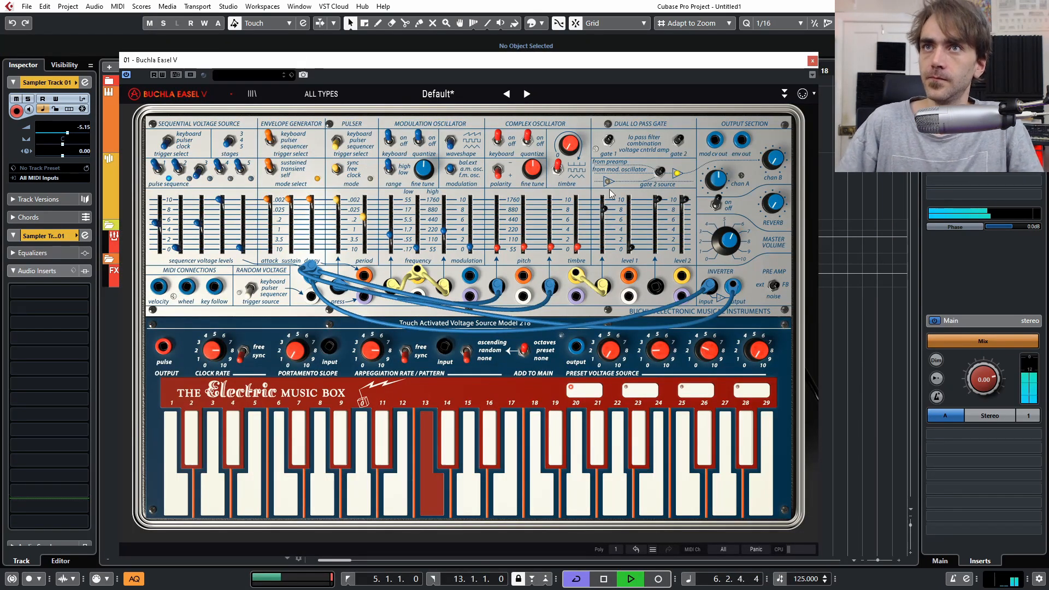
Sweep the complex oscillator's timbre CV amount during playback and leave it at 10
mouse_move(551, 247)
left_mouse_down()
mouse_move(552, 216)
mouse_move(551, 241)
left_mouse_up()
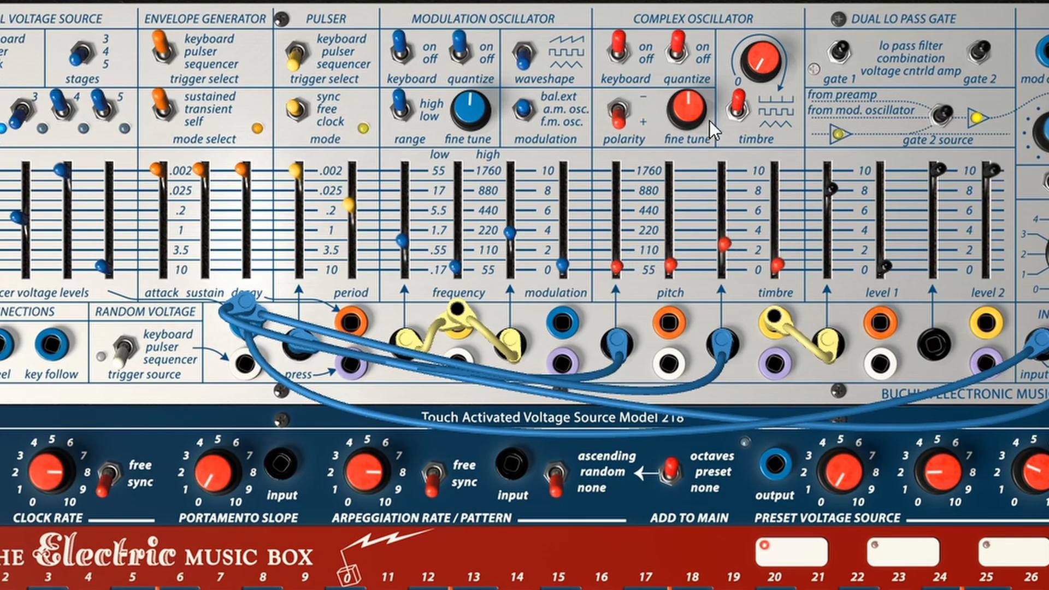
left_click_drag(724, 275, 725, 175)
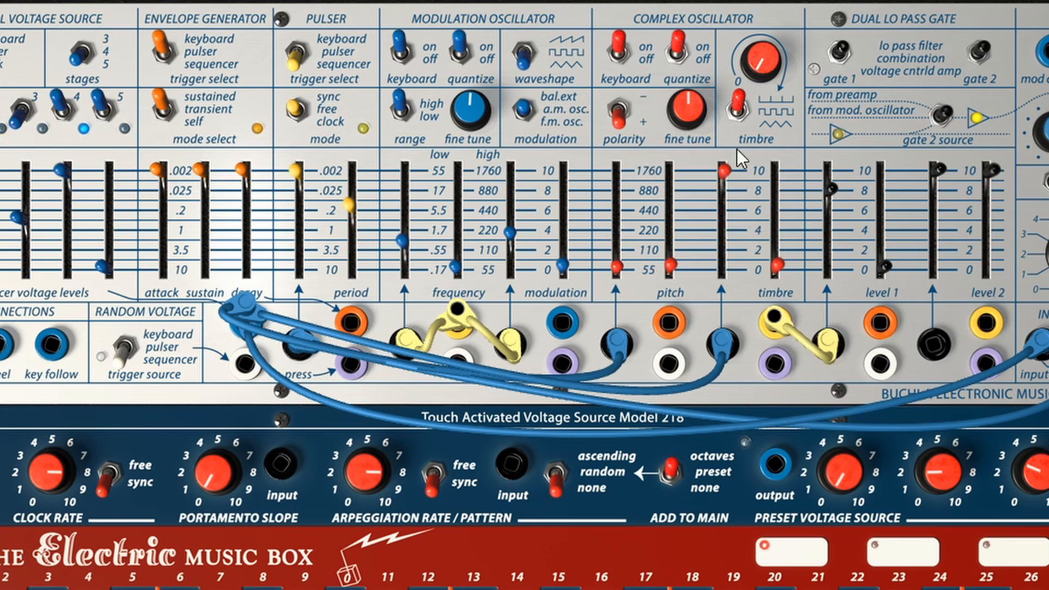
mouse_move(728, 171)
Set the modulation oscillator's modulation amount to 10 and its frequency CV amount to 0
left_click(522, 111)
left_click_drag(560, 260, 551, 163)
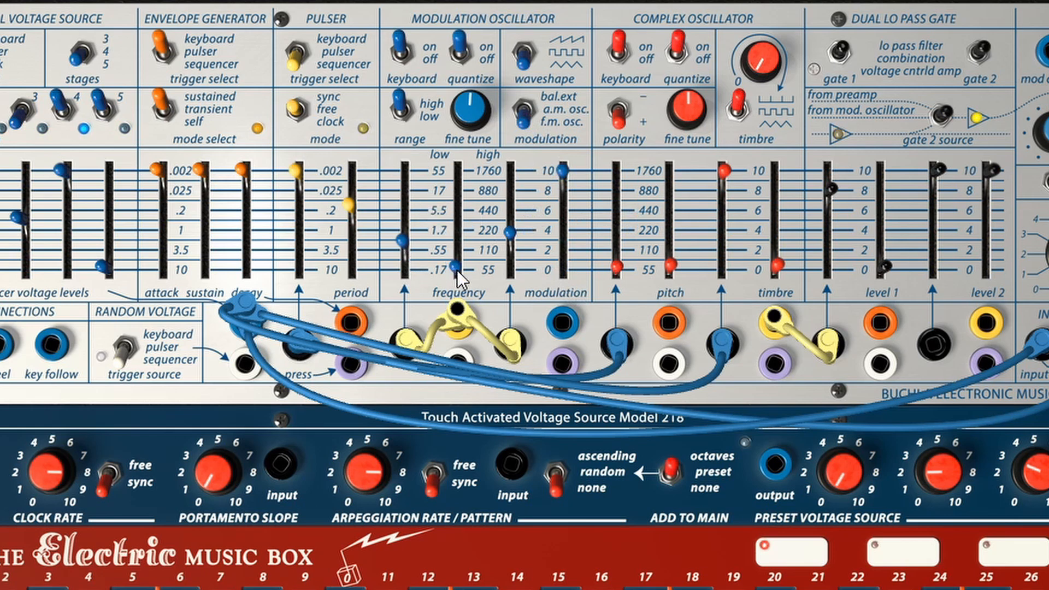
left_click_drag(457, 269, 456, 269)
left_click_drag(409, 248, 409, 270)
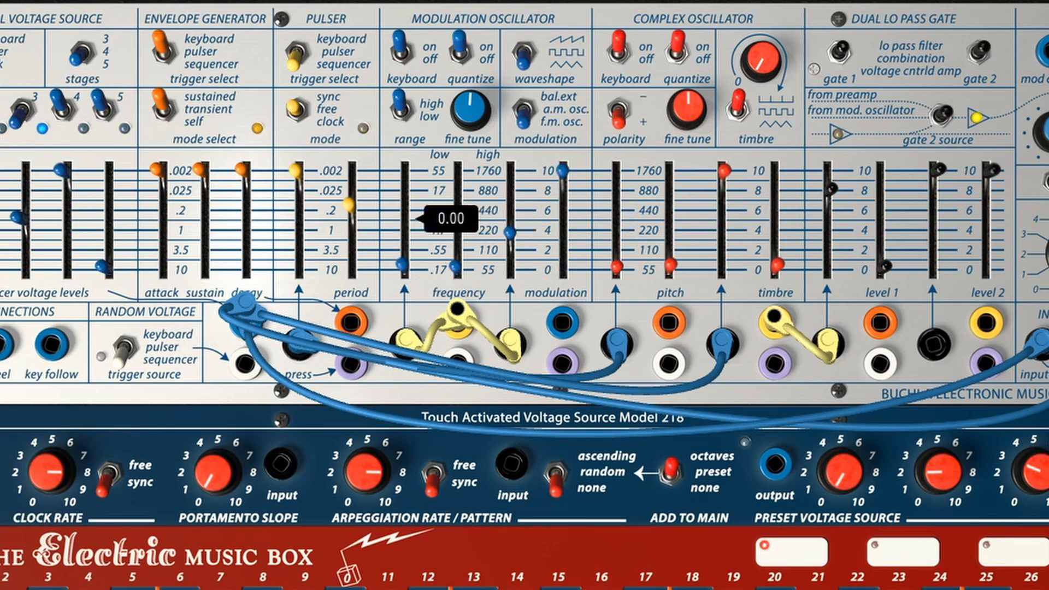
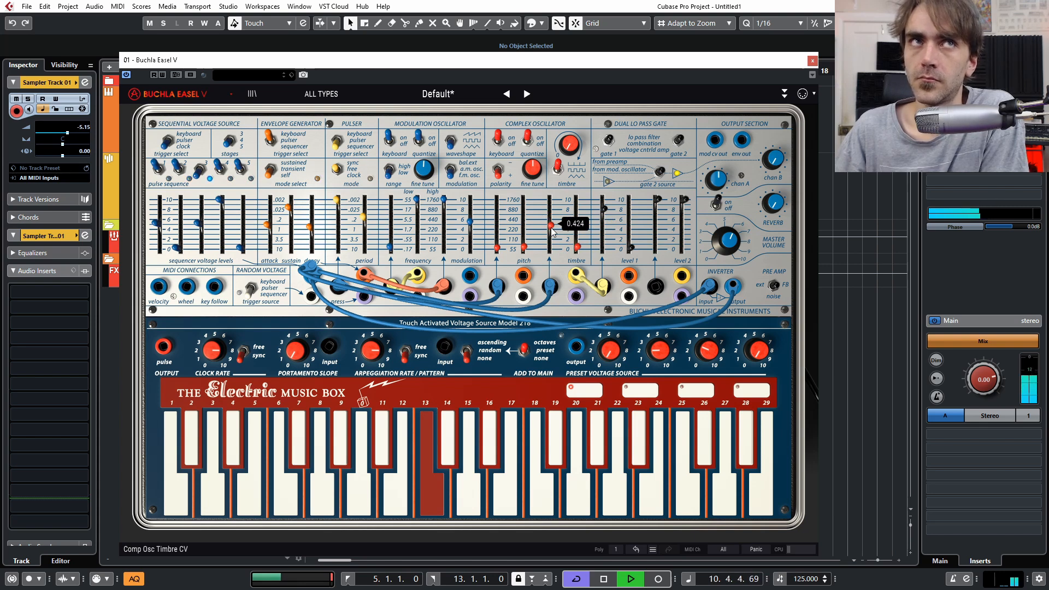
Audition a higher complex oscillator timbre, return it to 0, and set the timbre CV amount to about 8
left_click_drag(769, 209, 774, 251)
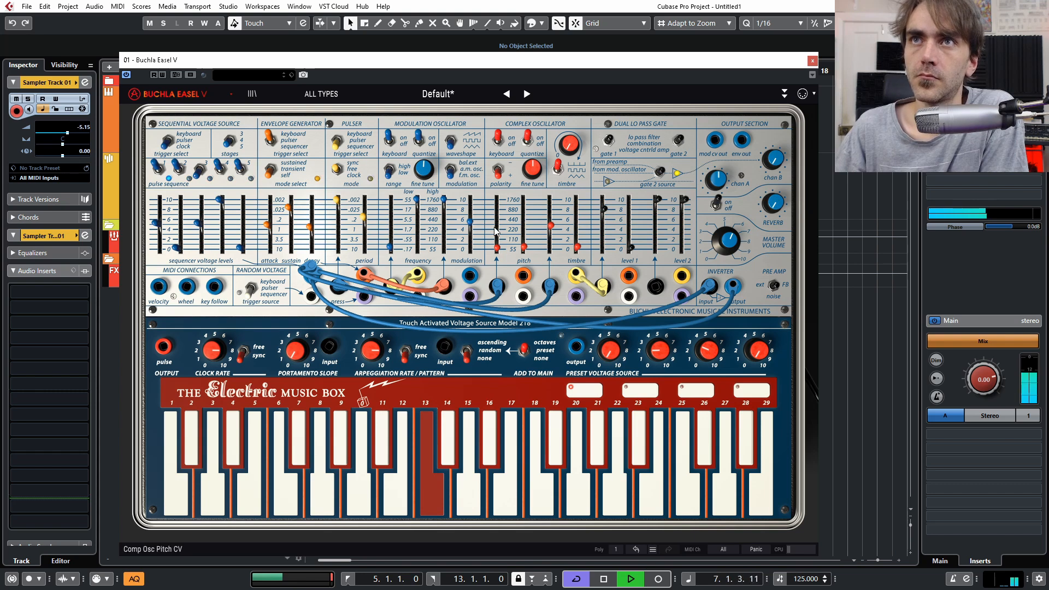
mouse_move(496, 231)
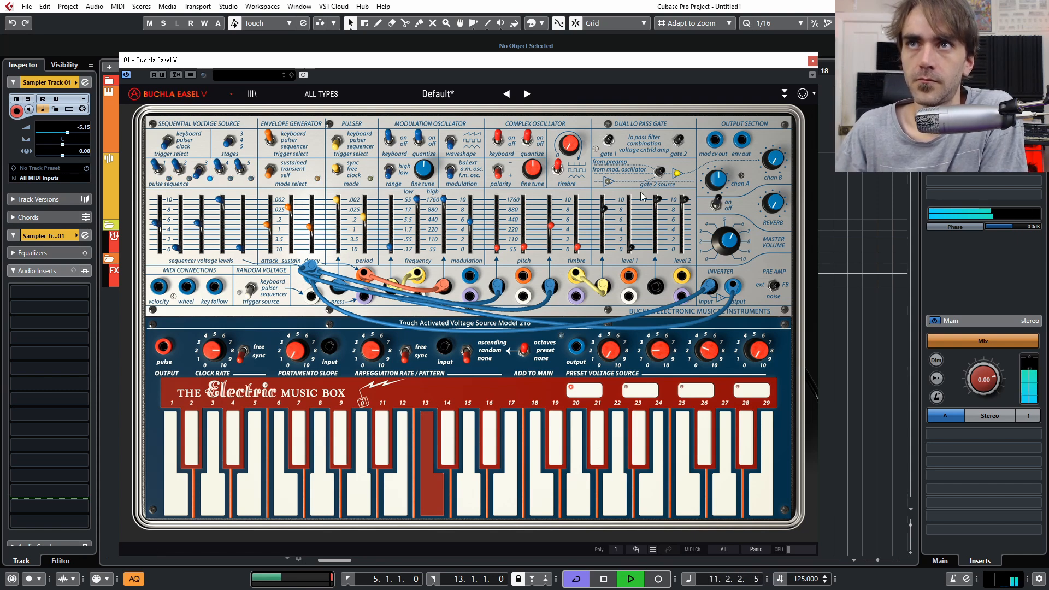
mouse_move(578, 248)
left_mouse_down()
mouse_move(577, 213)
mouse_move(579, 228)
left_mouse_up()
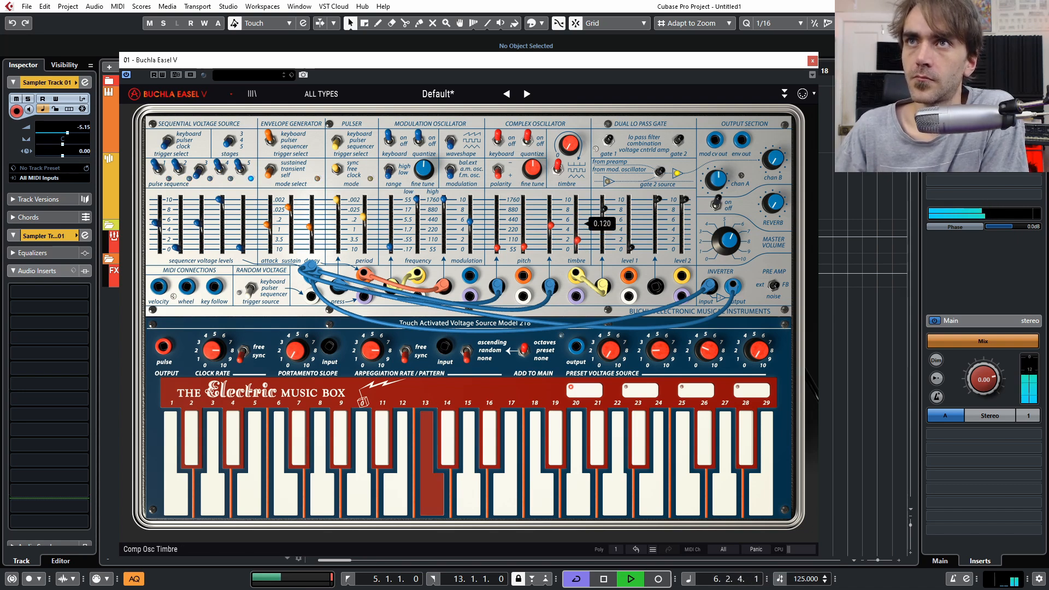
left_click_drag(577, 239, 553, 217)
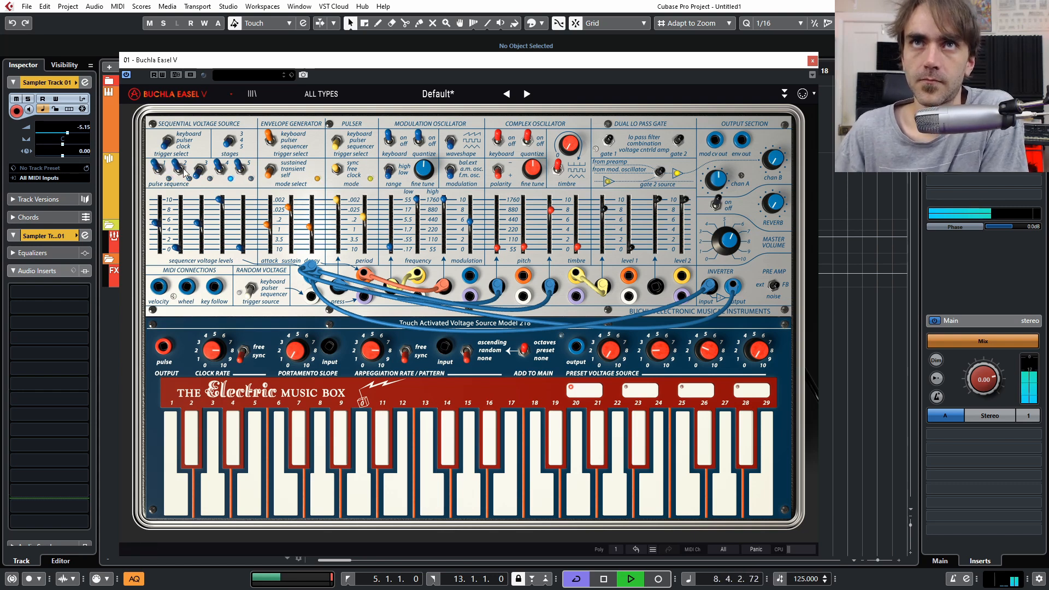
Compare different reverb levels during playback, including a setting of 0.352
key("space")
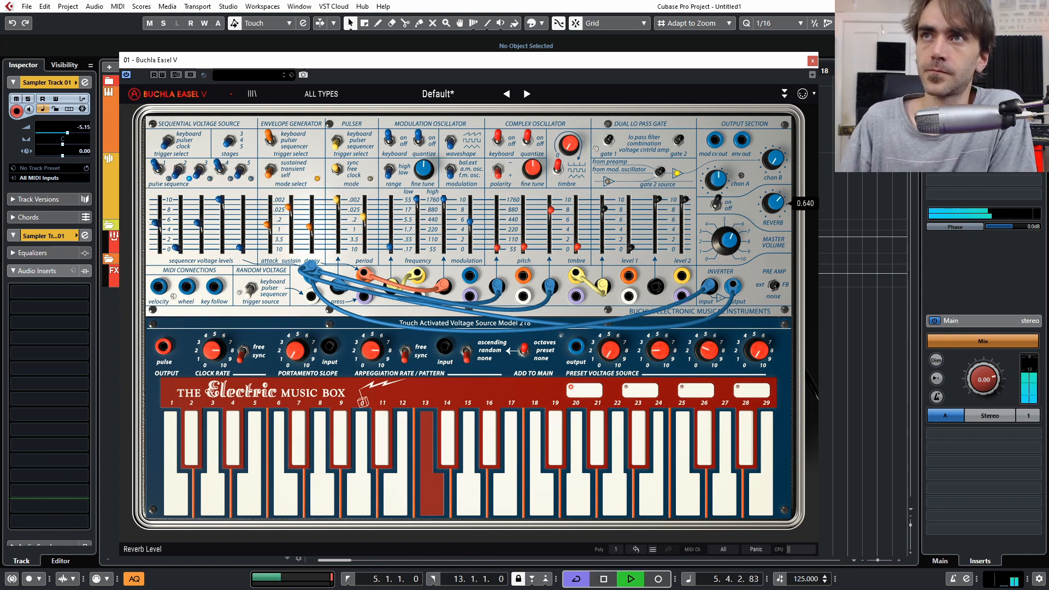
mouse_move(772, 204)
left_mouse_down()
mouse_move(770, 216)
mouse_move(775, 208)
left_mouse_up()
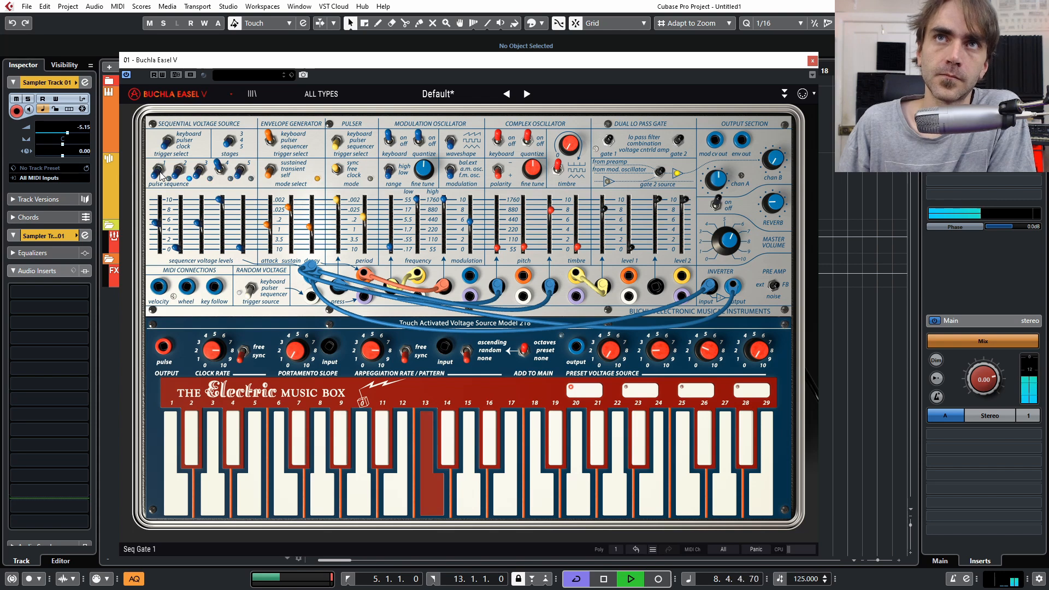
left_click_drag(773, 203, 772, 191)
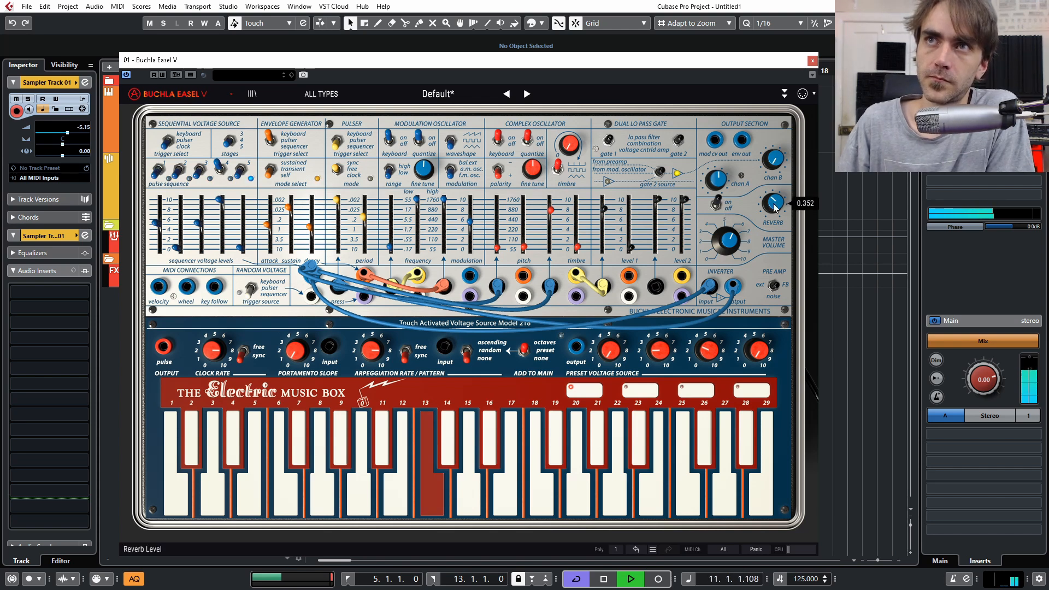
left_click_drag(772, 192, 774, 207)
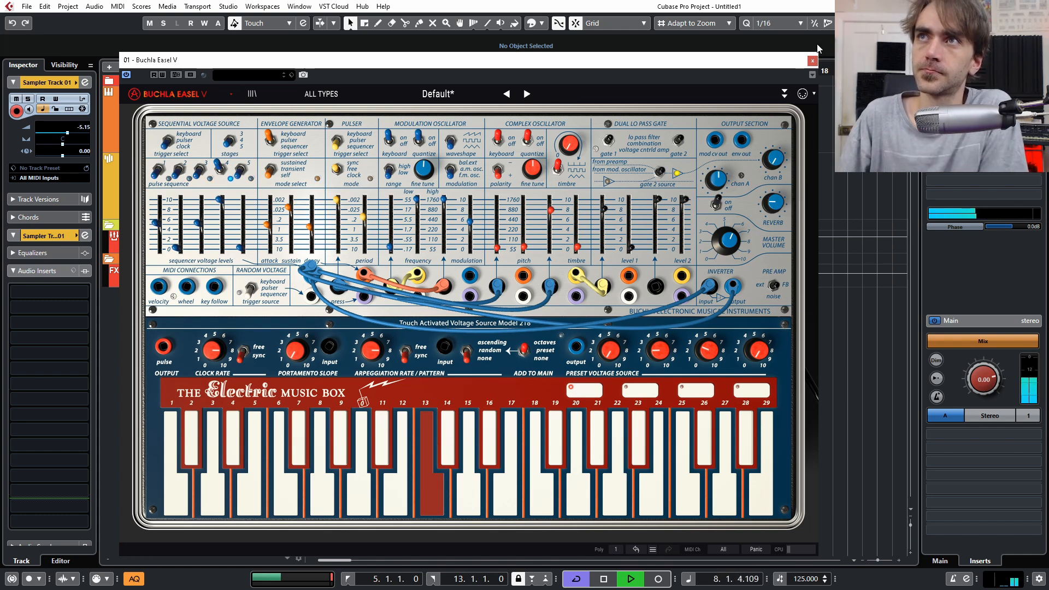
Close the synth window and set the low-cut slope to 24 dB/Oct in the Buchla Easel V 01 channel's equalizer
left_click(812, 61)
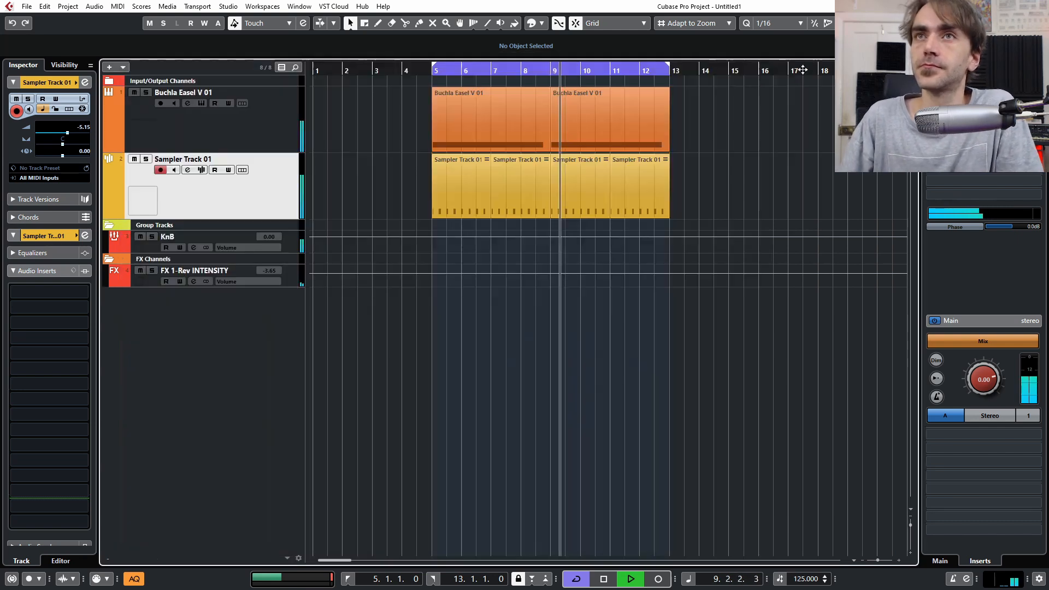
left_click(182, 130)
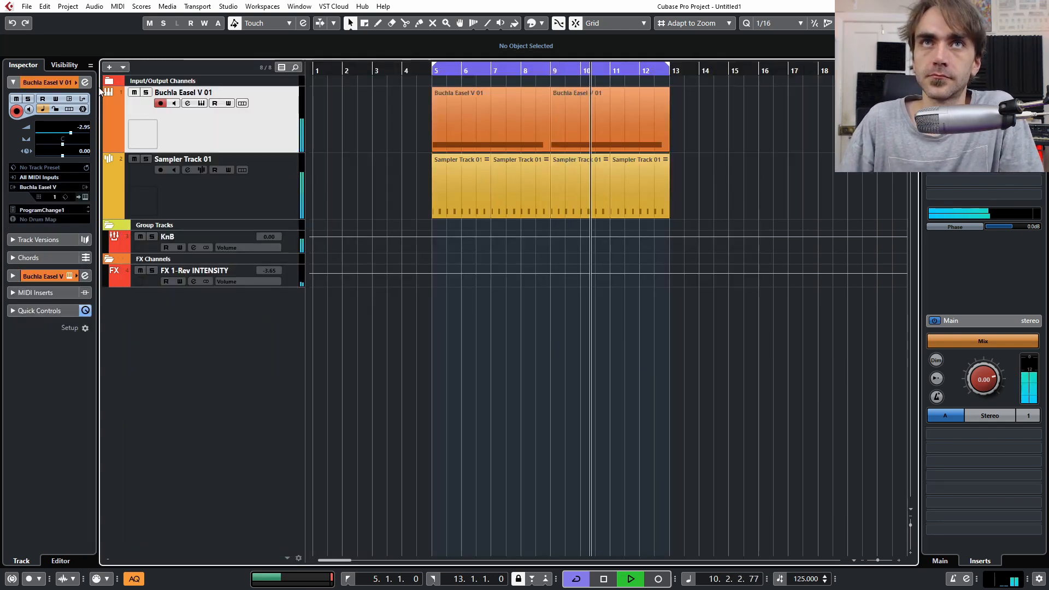
key("e")
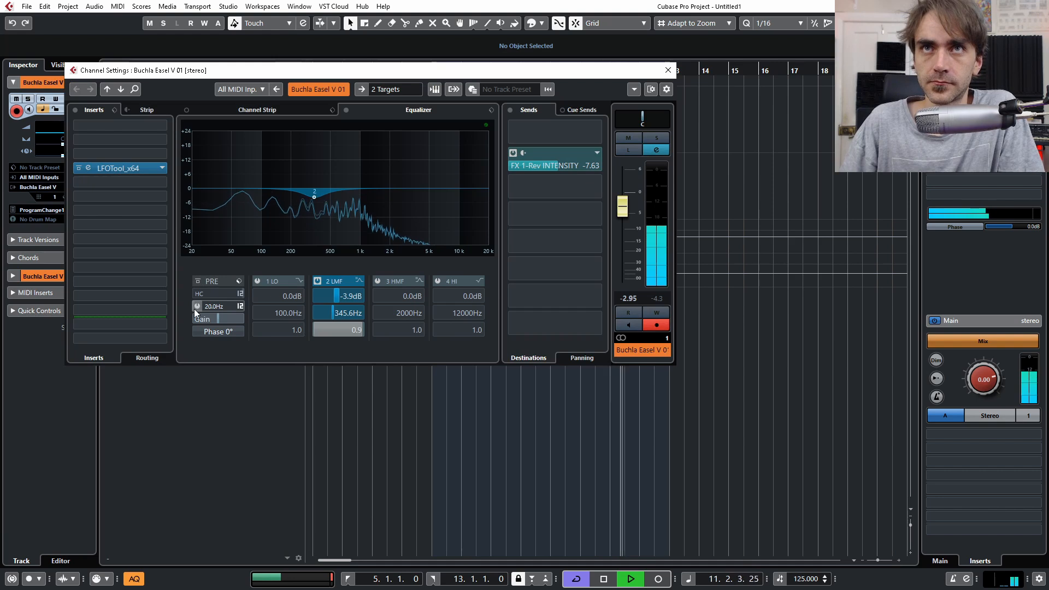
left_click(239, 306)
left_click(239, 308)
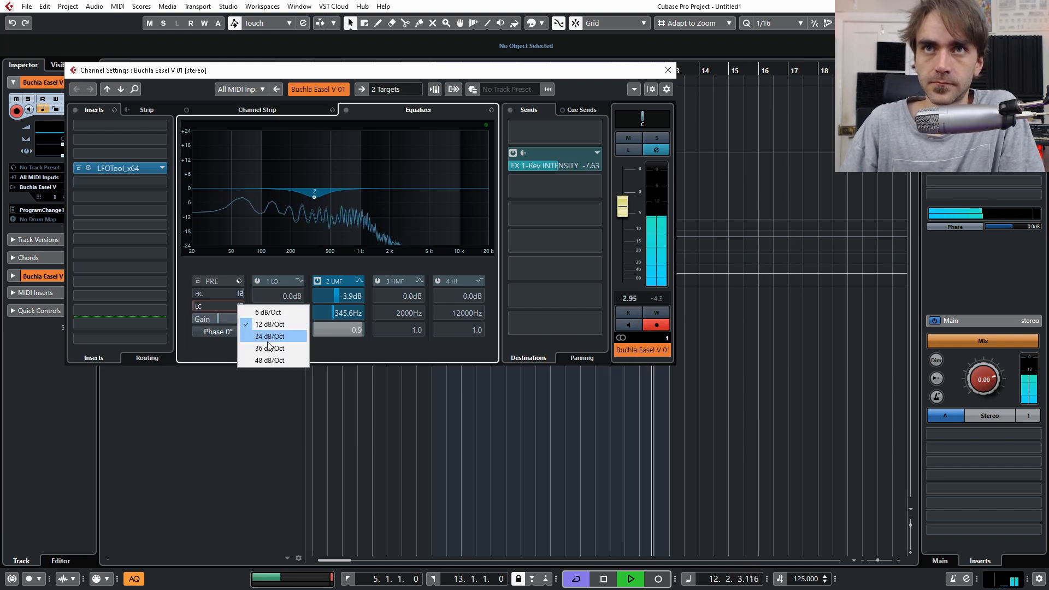
left_click(276, 334)
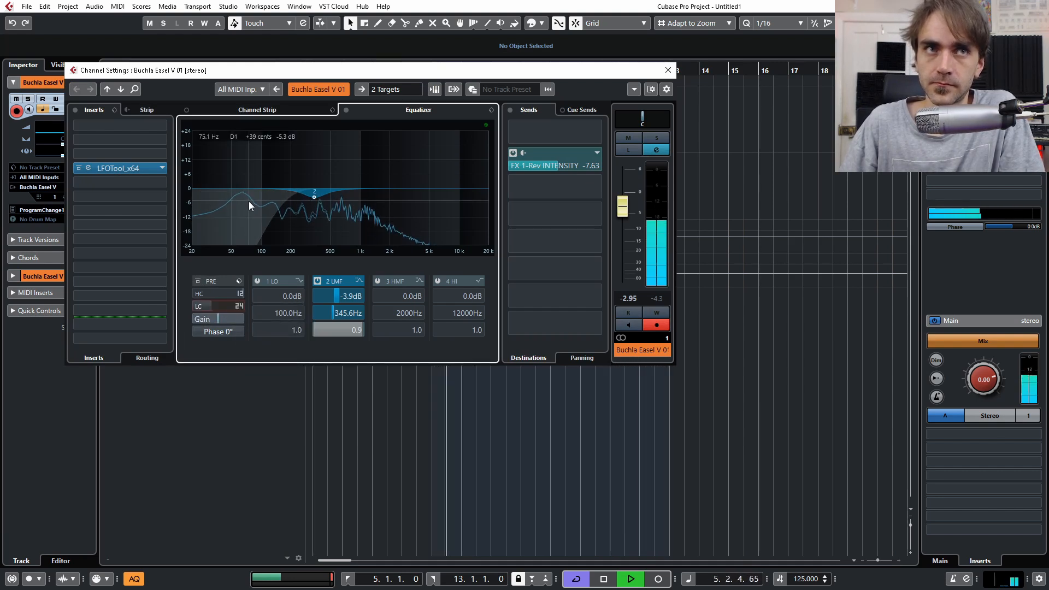
Adjust the Buchla Easel V 01 channel's low-cut filter, close the channel settings and stop playback
left_click(208, 306)
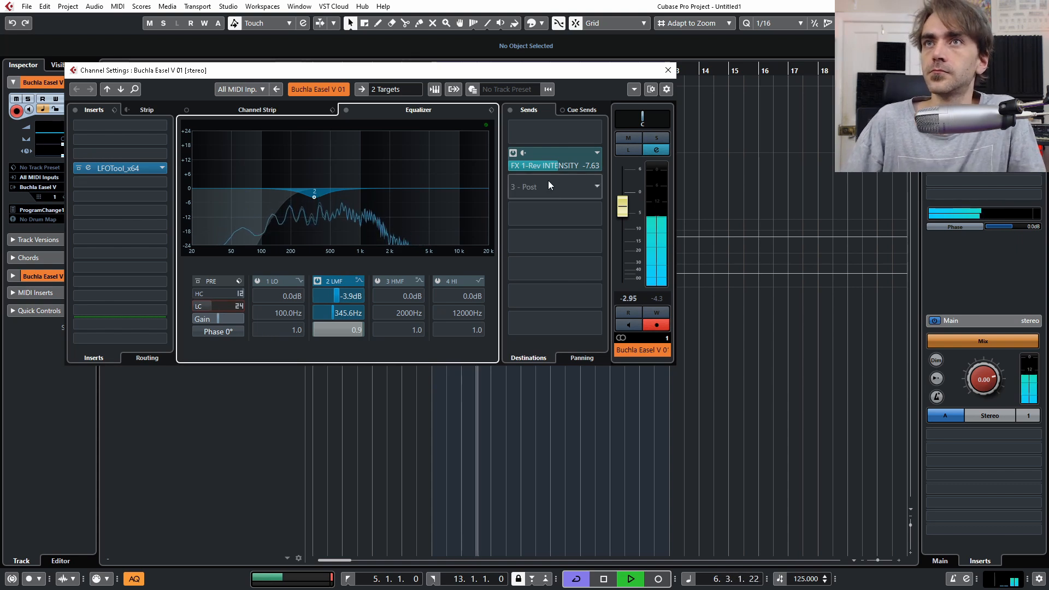
left_click(668, 70)
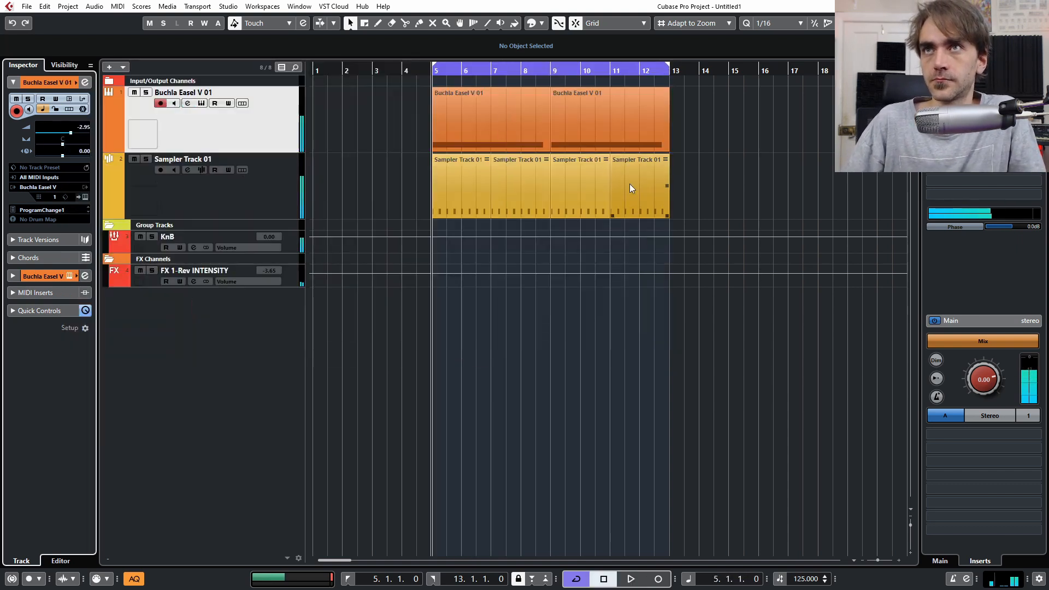
key("space")
Render both Buchla Easel V 01 parts in place with the current settings
left_click_drag(453, 106, 480, 121)
right_click(480, 121)
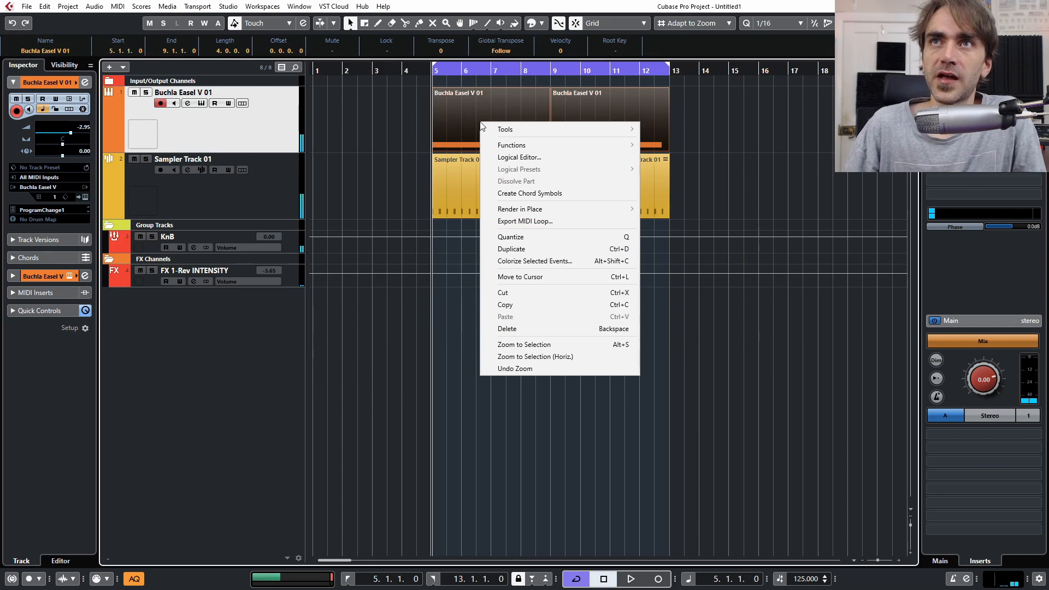
mouse_move(546, 208)
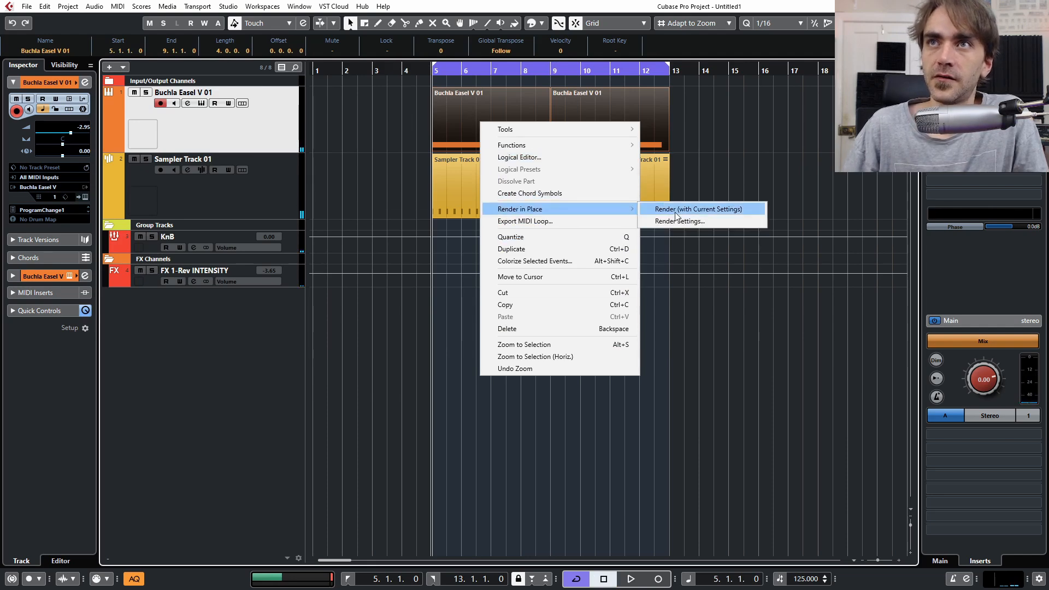
left_click(708, 208)
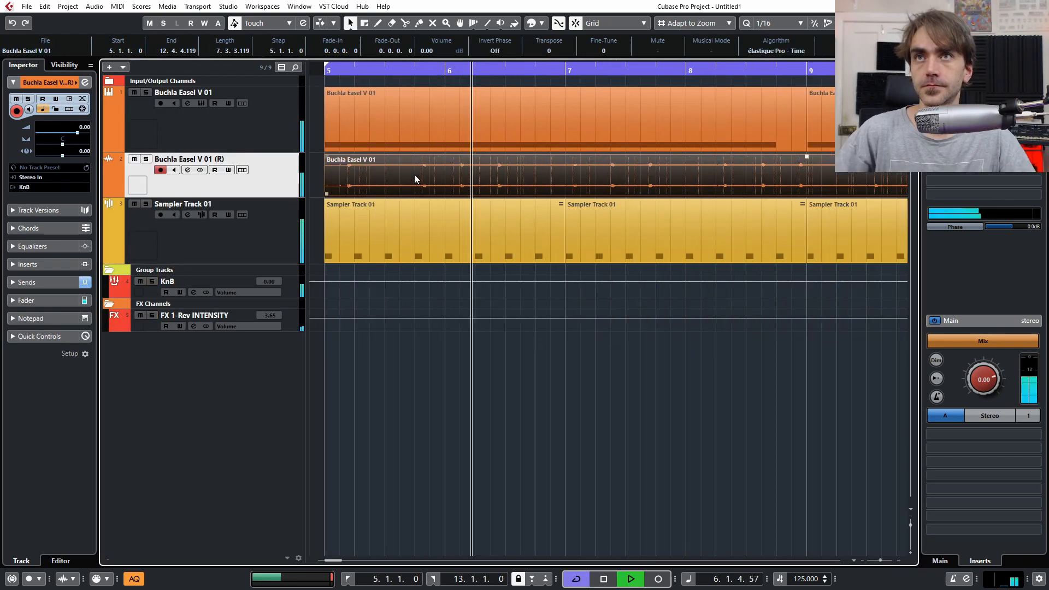
Audition the rendered Buchla Easel V 01 (R) track while toggling its mute
left_click(135, 159)
left_click(136, 161)
key("space")
key("space")
scroll(481, 206, "up", 6)
key("space")
Align the rendered clip to bar 5, shorten it to four bars, and duplicate it to fill bars 9 to 13
left_click_drag(597, 173, 511, 178)
key("space")
left_click_drag(420, 194, 468, 194)
scroll(536, 218, "down", 8)
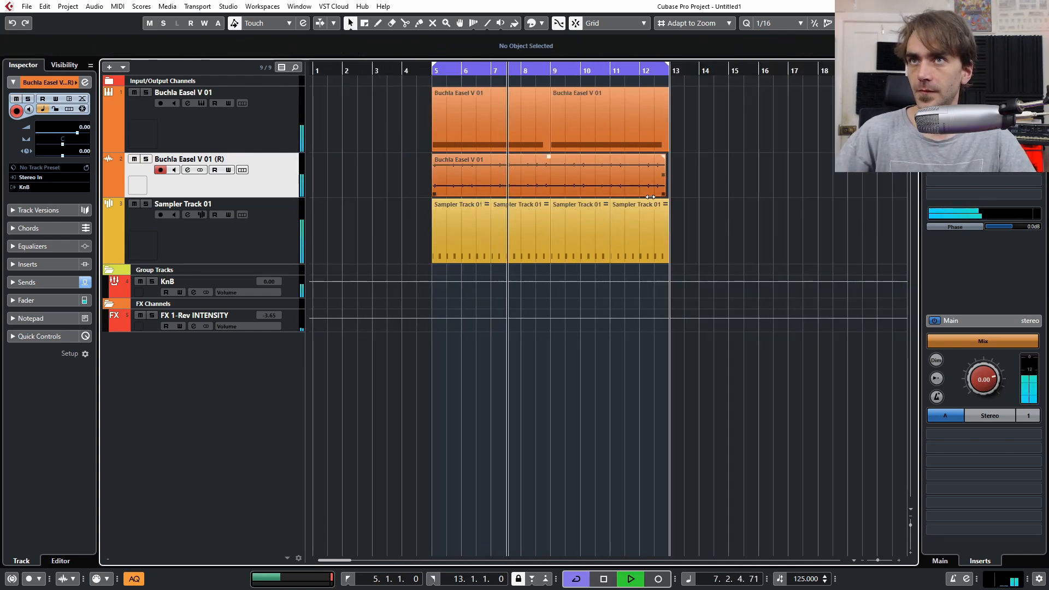
left_click_drag(666, 193, 550, 192)
scroll(542, 164, "up", 3)
left_click_drag(559, 156, 556, 157)
key("space")
key("space")
key("ctrl+d")
scroll(553, 175, "down", 4)
scroll(467, 188, "up", 2)
key("space")
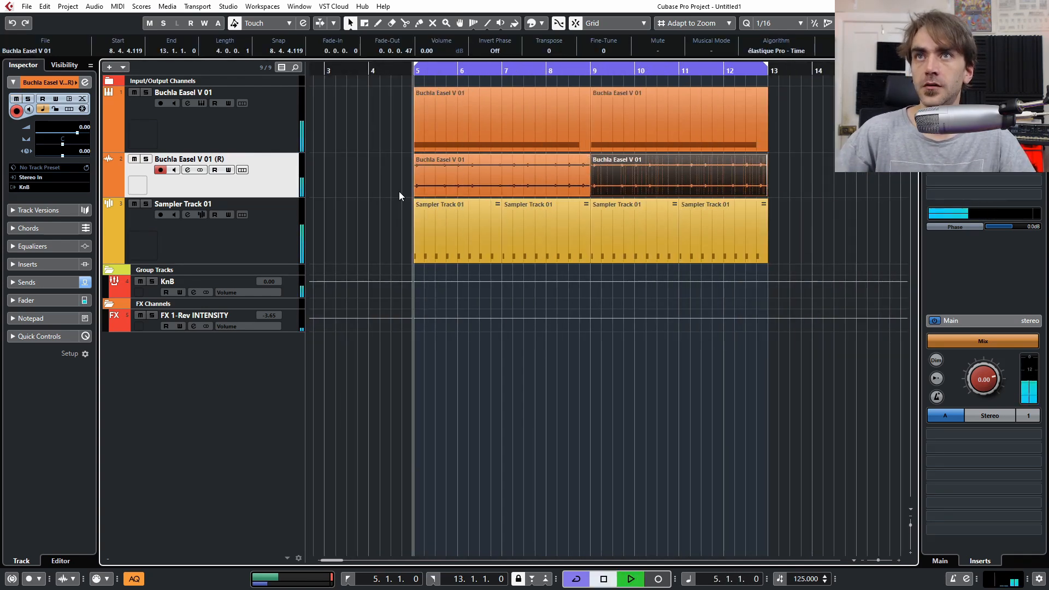
Stop playback and undo the trimming and duplication of the rendered clip
key("space")
key("ctrl+z")
key("ctrl+z")
key("ctrl+z")
key("ctrl+z")
key("ctrl+z")
Mute the rendered Buchla Easel V 01 (R) track and audition the original track's patch in its synth window
key("space")
left_click(157, 114)
left_click(202, 103)
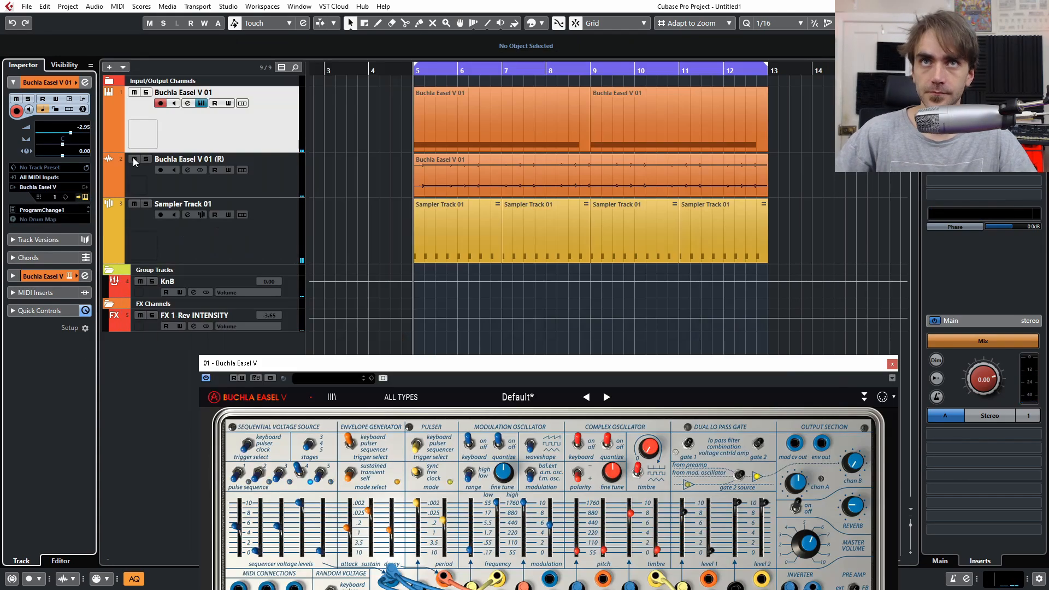
left_click(133, 161)
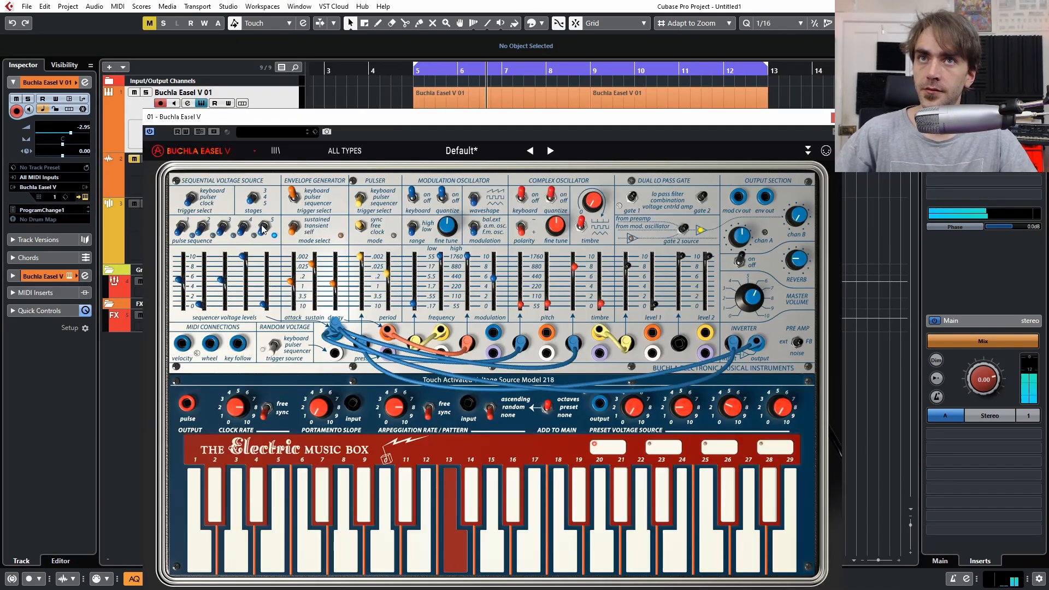
left_click(834, 117)
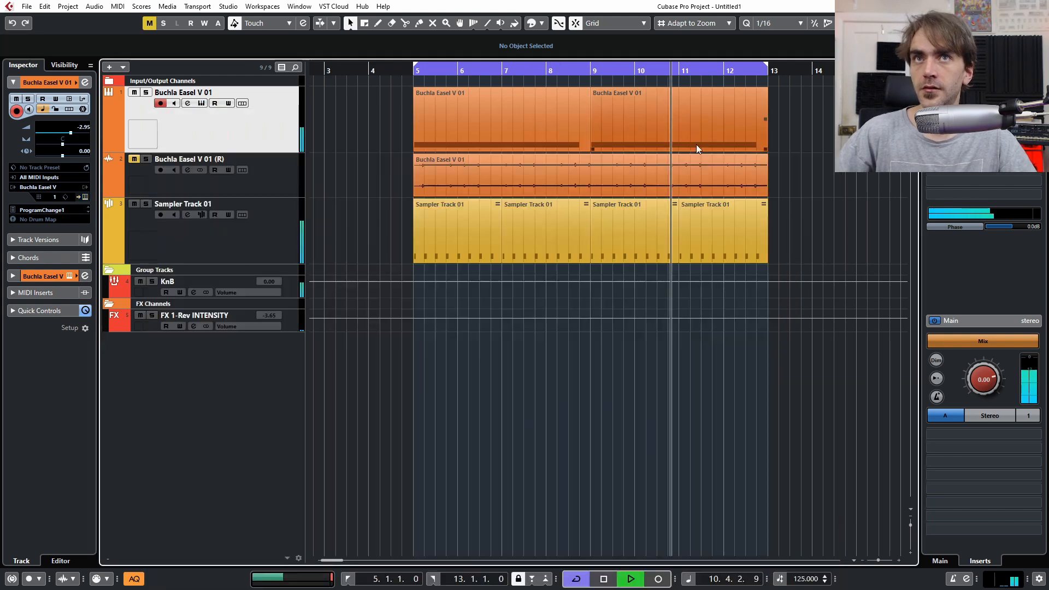
Render the first Buchla Easel V 01 part in place to a second audio track with the current settings
left_click(187, 104)
left_click(668, 70)
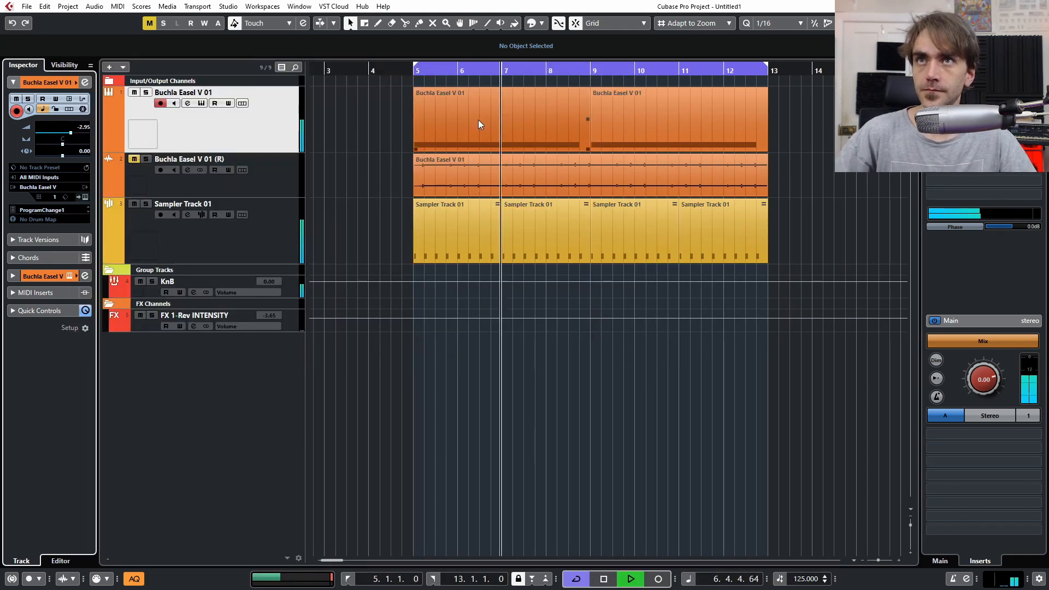
right_click(492, 128)
left_click(188, 163)
right_click(527, 130)
mouse_move(569, 216)
left_click(710, 217)
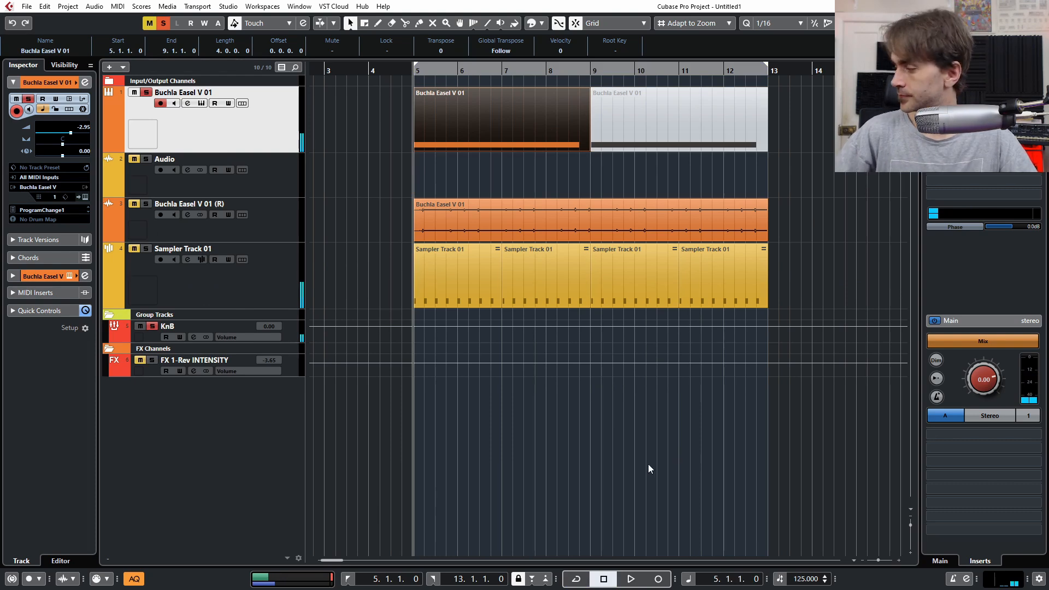
key("/")
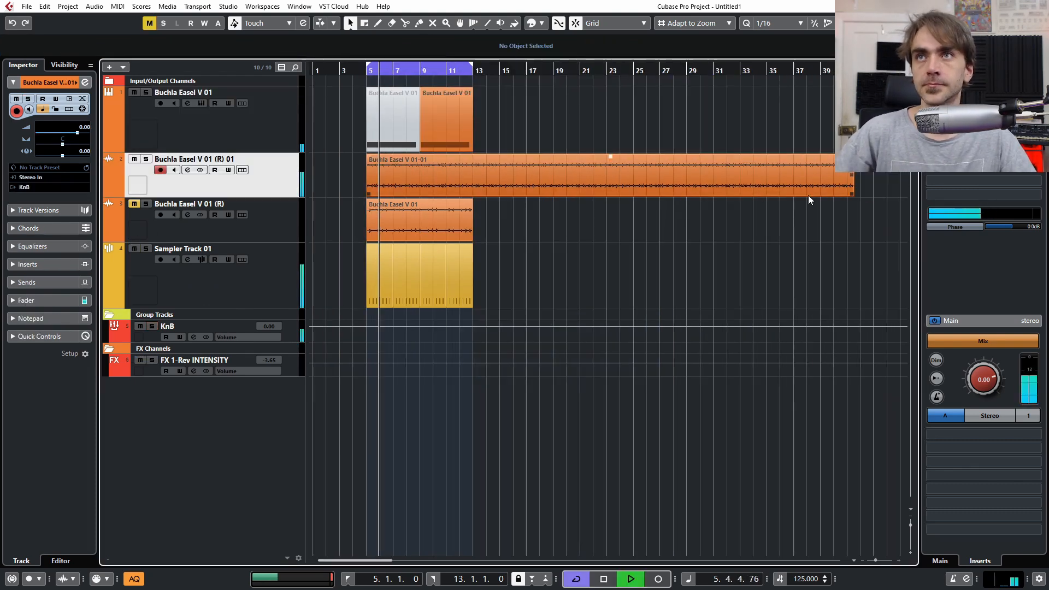
Trim the Buchla Easel V 01 (R) 01 clip to end at bar 13 and stop playback
left_click_drag(851, 194, 591, 196)
key("h")
key("h")
key("space")
Unmute the first Buchla Easel V 01 part with the Mute tool and return to the selection tool
left_click(433, 23)
left_click(481, 112)
left_click(350, 23)
Toggle the fifth pulse-sequence switch in the Buchla Easel V 01 synth during playback and close its window
left_click(83, 109)
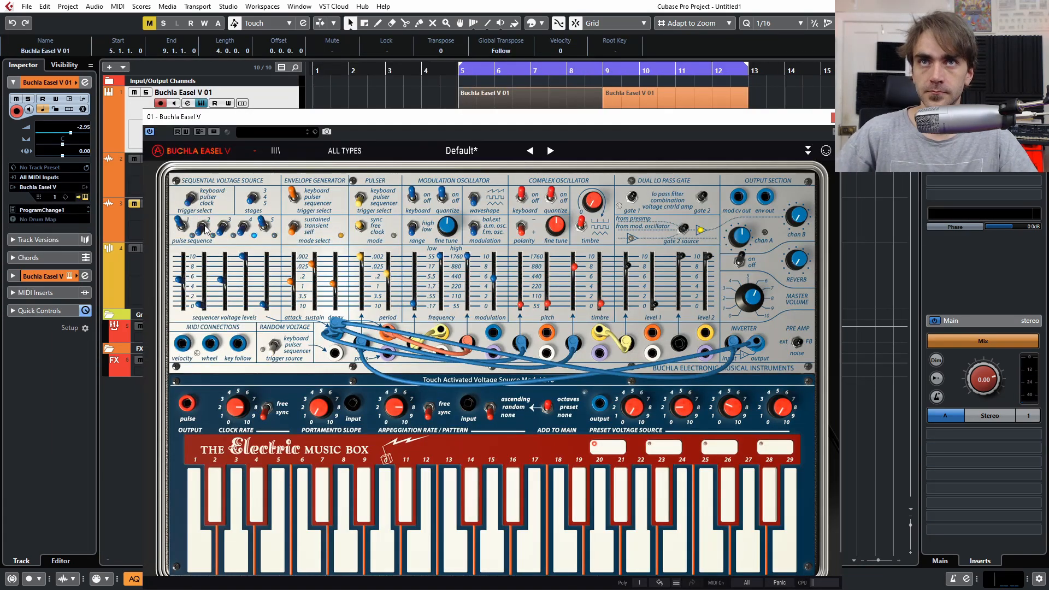
left_click(267, 225)
key("space")
left_click(836, 117)
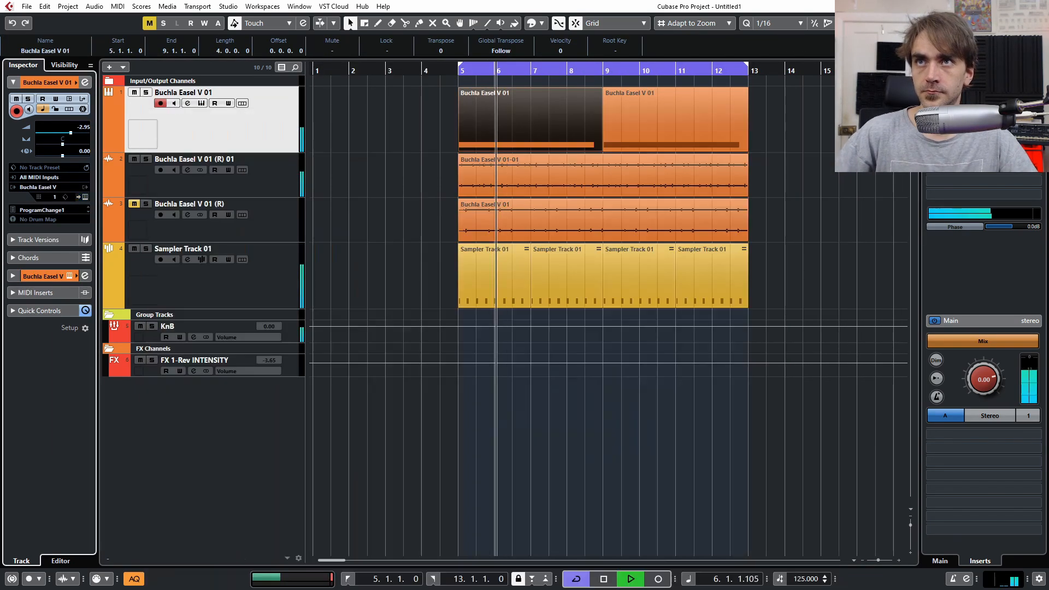
Render the changed first Buchla Easel V 01 part in place to a third audio track
right_click(499, 136)
left_click(552, 201)
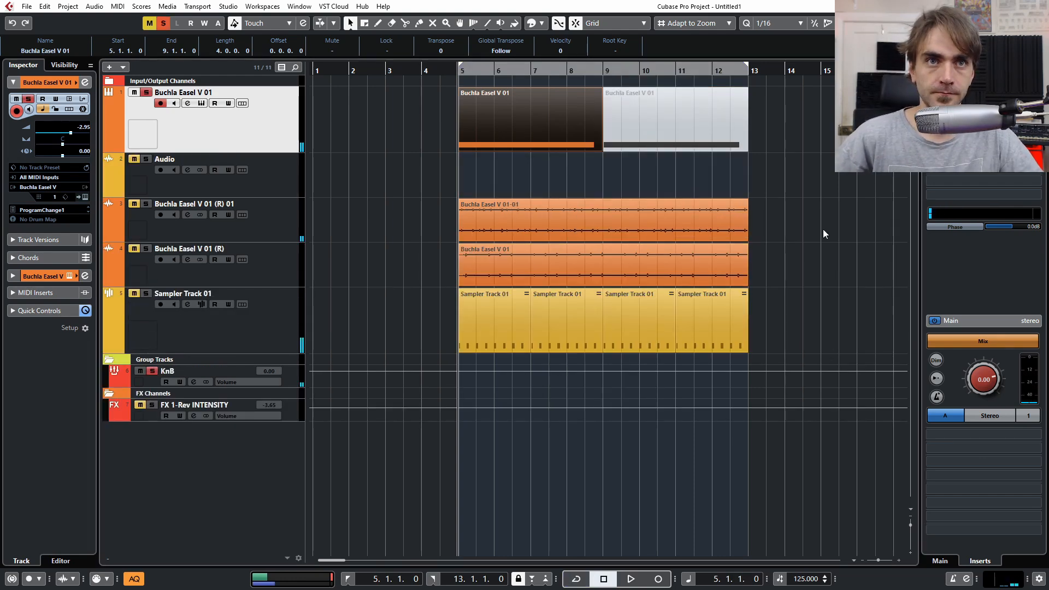
left_click(793, 212)
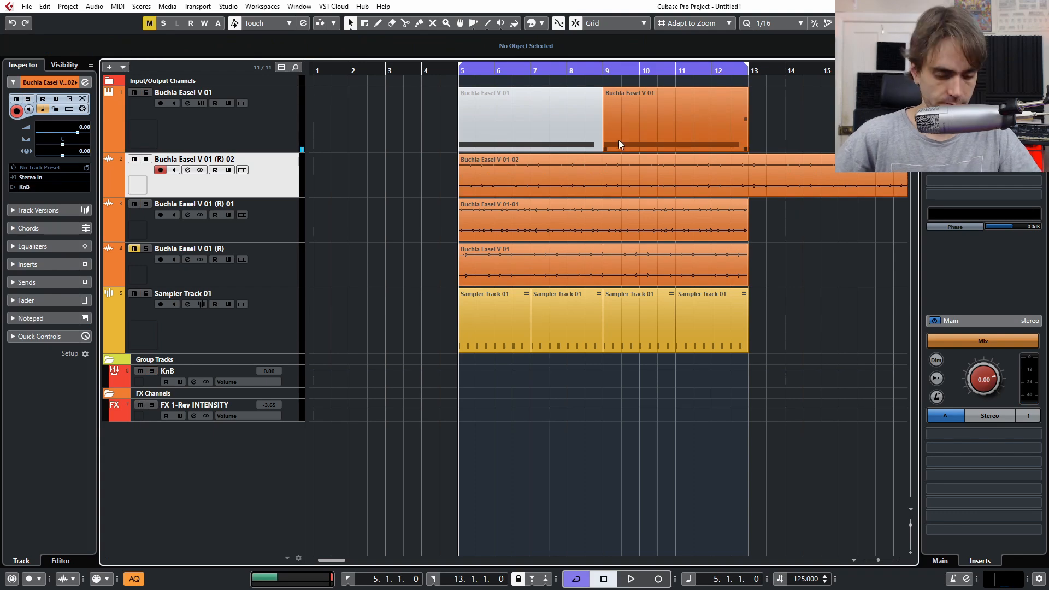
Mute the Buchla Easel V 01 instrument track, unmute the (R) track, and play all rendered layers together
left_click(134, 92)
scroll(438, 222, "up", 8)
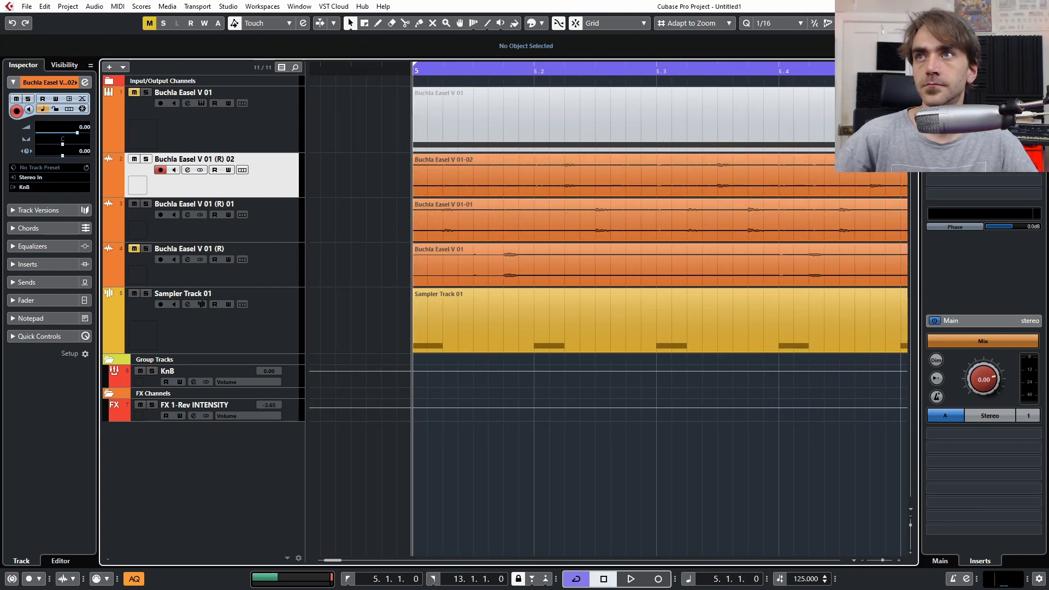
scroll(510, 234, "down", 4)
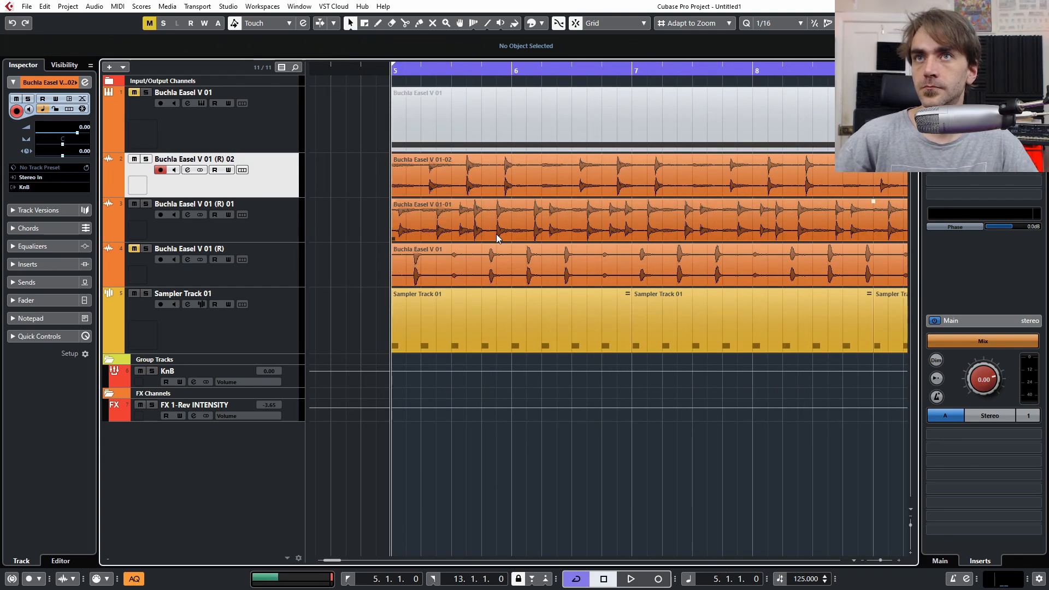
scroll(403, 209, "up", 3)
key("space")
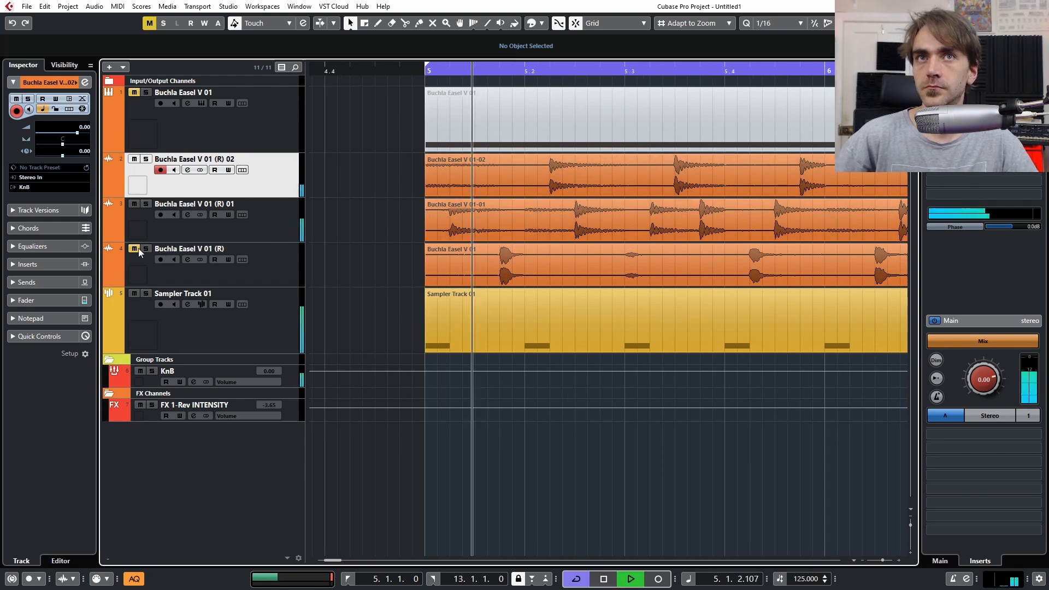
left_click(134, 249)
scroll(495, 221, "down", 5)
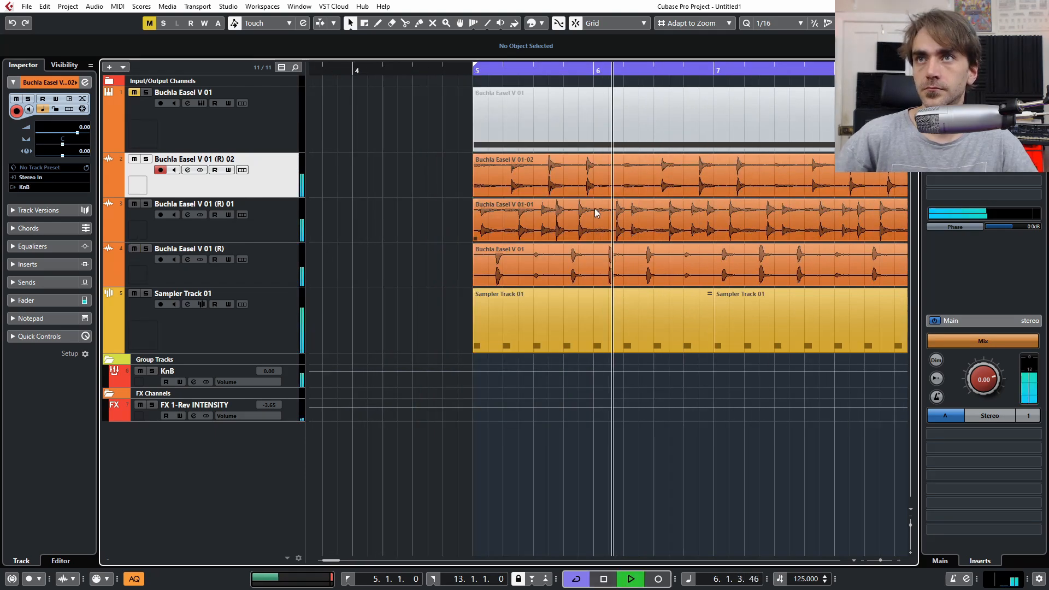
Trim the Buchla Easel V 01 (R) 02 clip to end at bar 13 and move its track below (R) 01
scroll(596, 213, "down", 9)
left_click_drag(675, 196, 421, 199)
left_click_drag(262, 177, 254, 232)
Cut the low-mid band by about 8.7 dB near 293 Hz in the Buchla Easel V 01 (R) channel's equalizer
left_click(85, 82)
left_click_drag(208, 306, 218, 304)
mouse_move(326, 205)
left_mouse_down()
mouse_move(333, 237)
mouse_move(337, 220)
left_mouse_up()
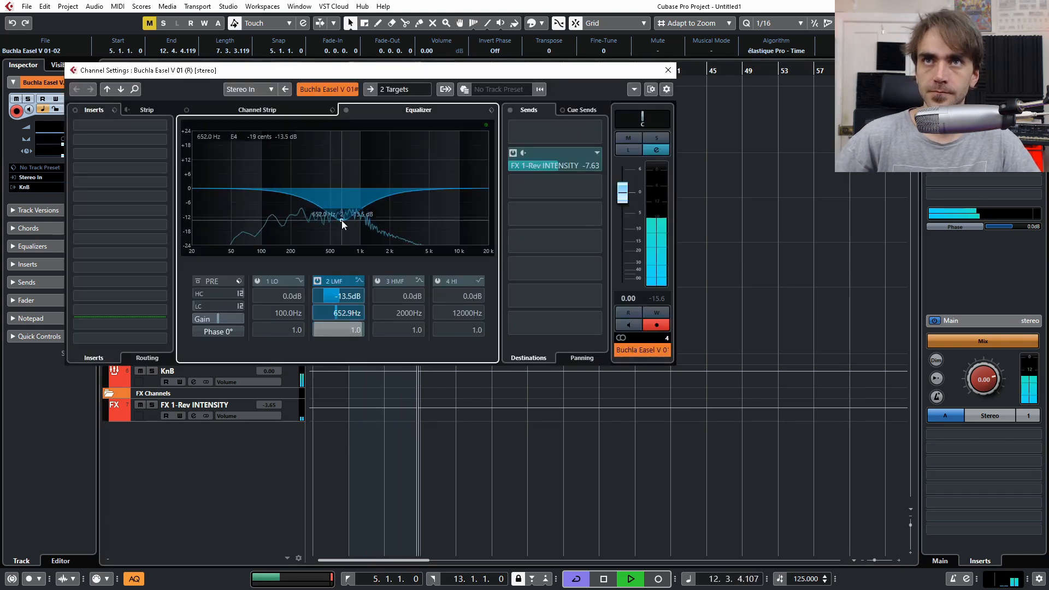
left_click_drag(342, 221, 306, 209)
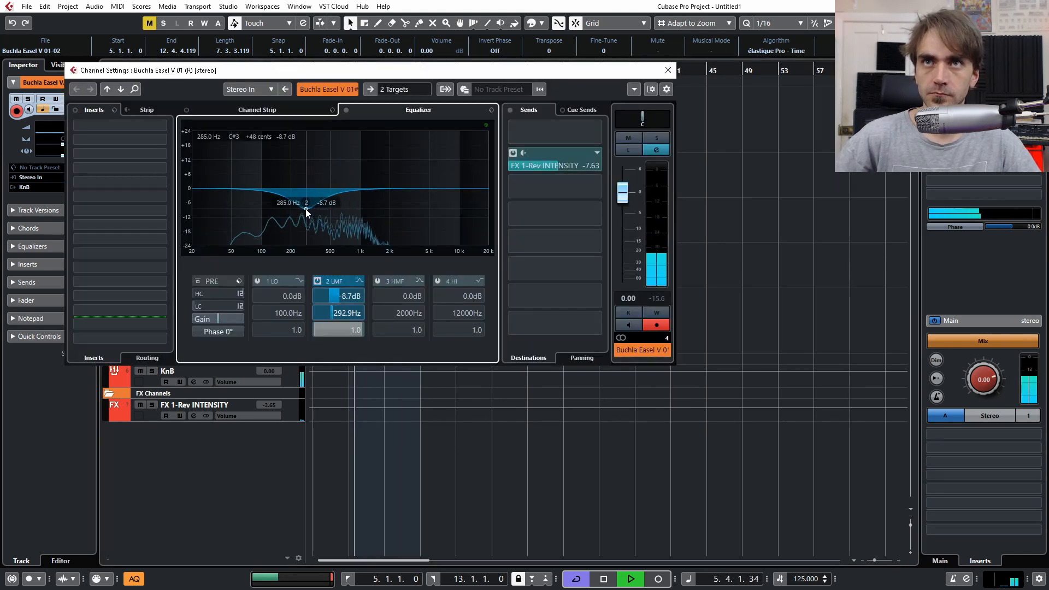
left_click(667, 74)
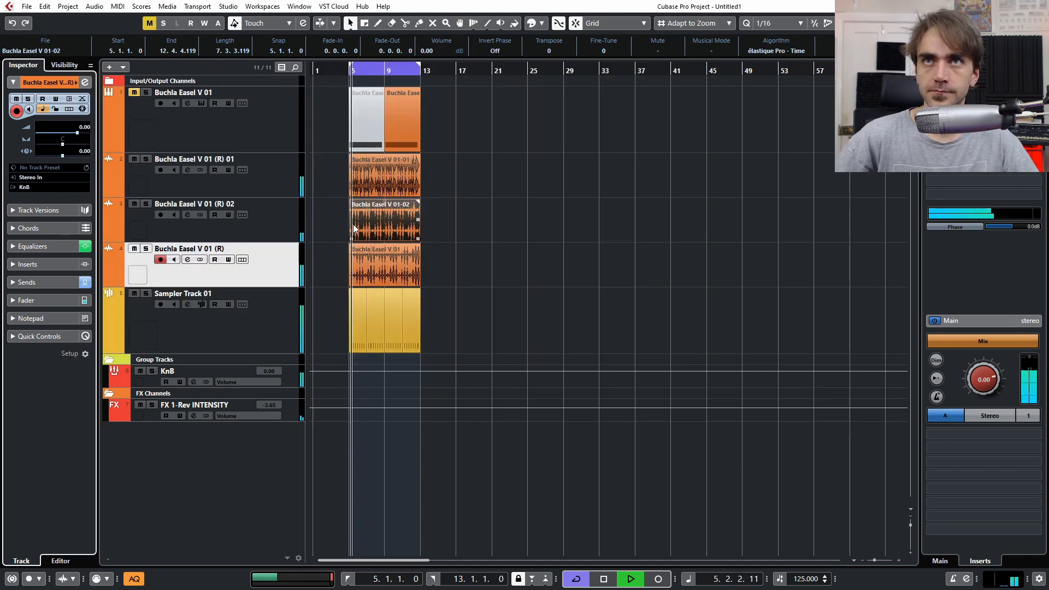
Unmute the first Buchla Easel V 01 part and its instrument track
left_click(340, 226)
scroll(350, 226, "up", 8)
scroll(488, 189, "down", 1)
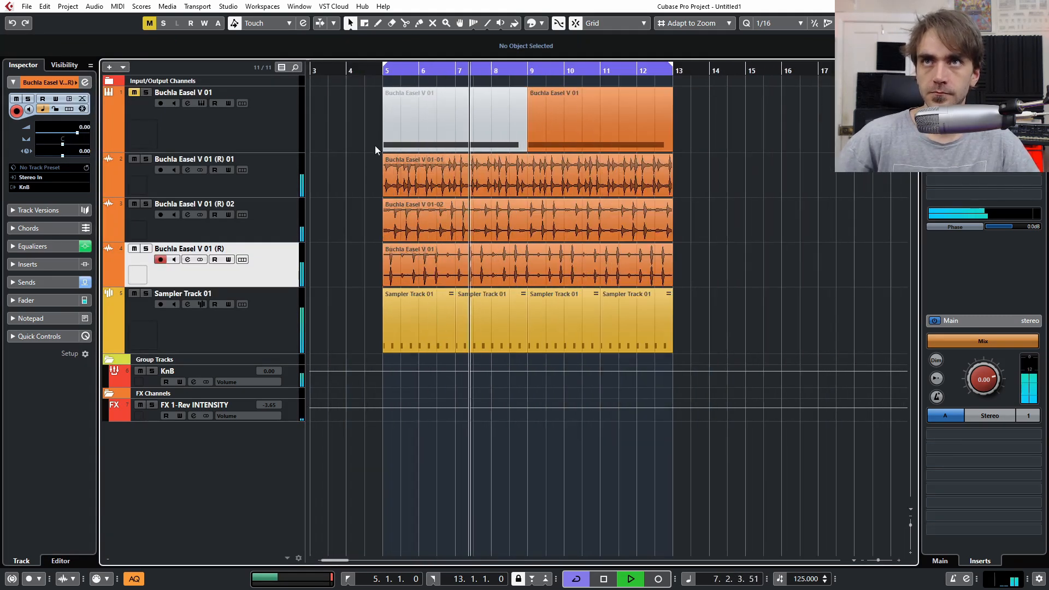
key("7")
left_click(429, 138)
key("1")
left_click(428, 137)
left_click(134, 93)
Audition the patch in the Buchla Easel V 01 synth window, close it, and raise the track's volume to 1.29
left_click(201, 103)
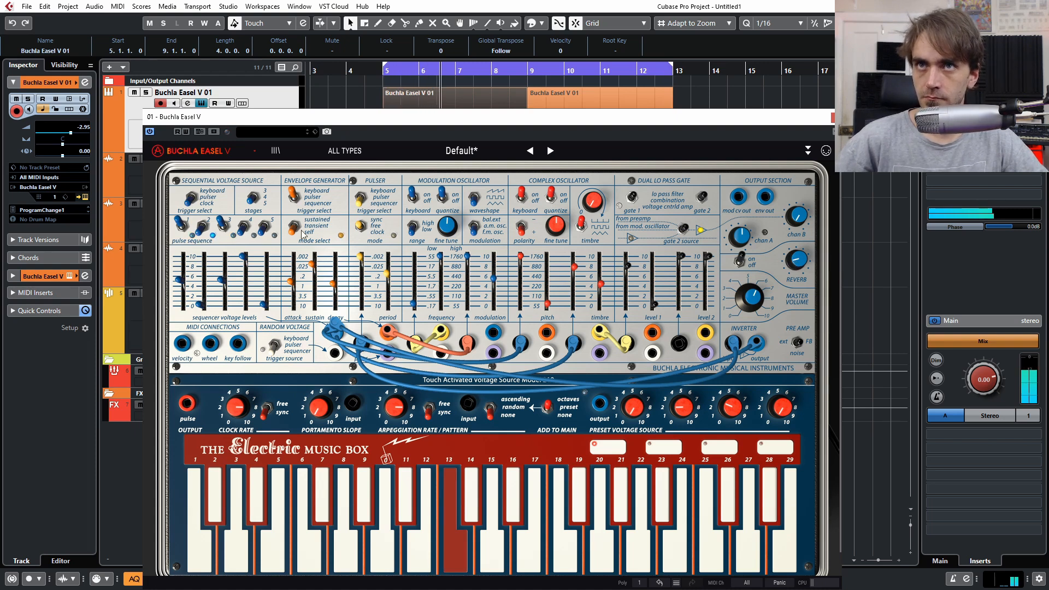
left_click(836, 117)
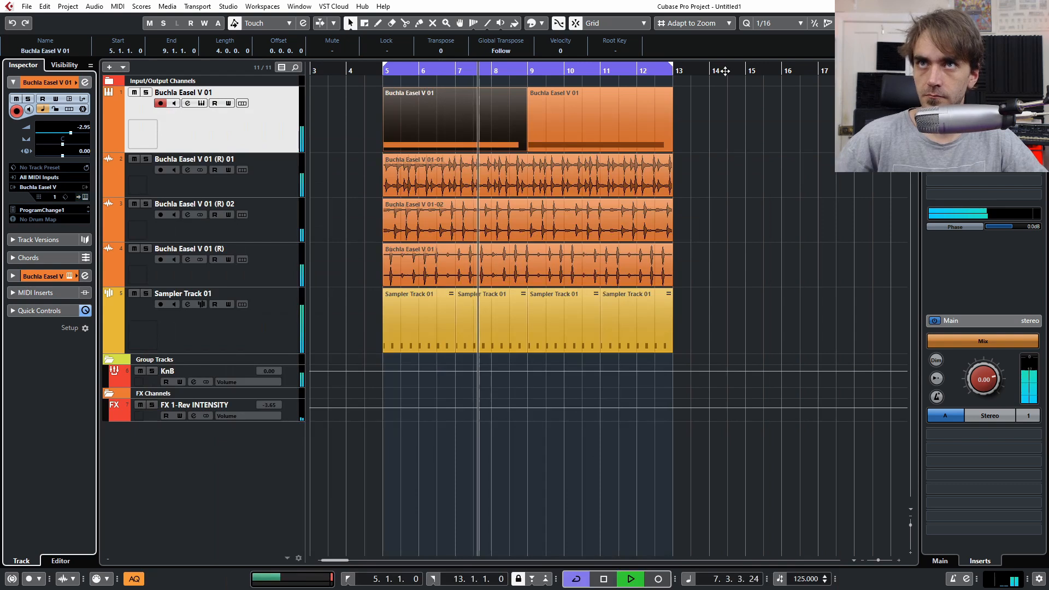
scroll(69, 125, "up", 1)
scroll(70, 127, "up", 5)
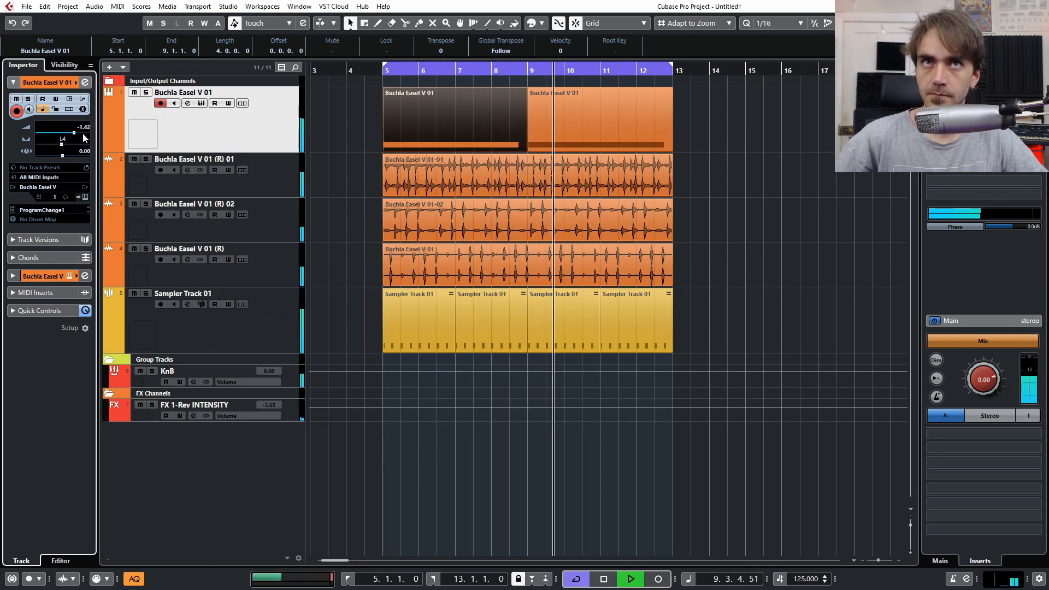
scroll(78, 133, "up", 3)
scroll(80, 129, "up", 6)
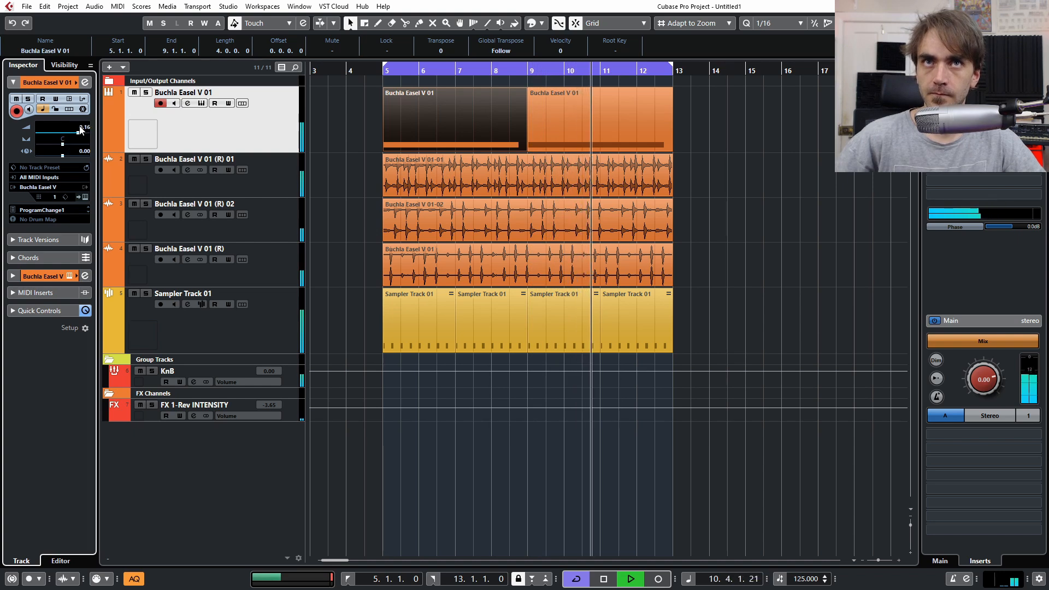
Stop playback and render the first Buchla Easel V 01 part in place as another layer with the current settings
key("space")
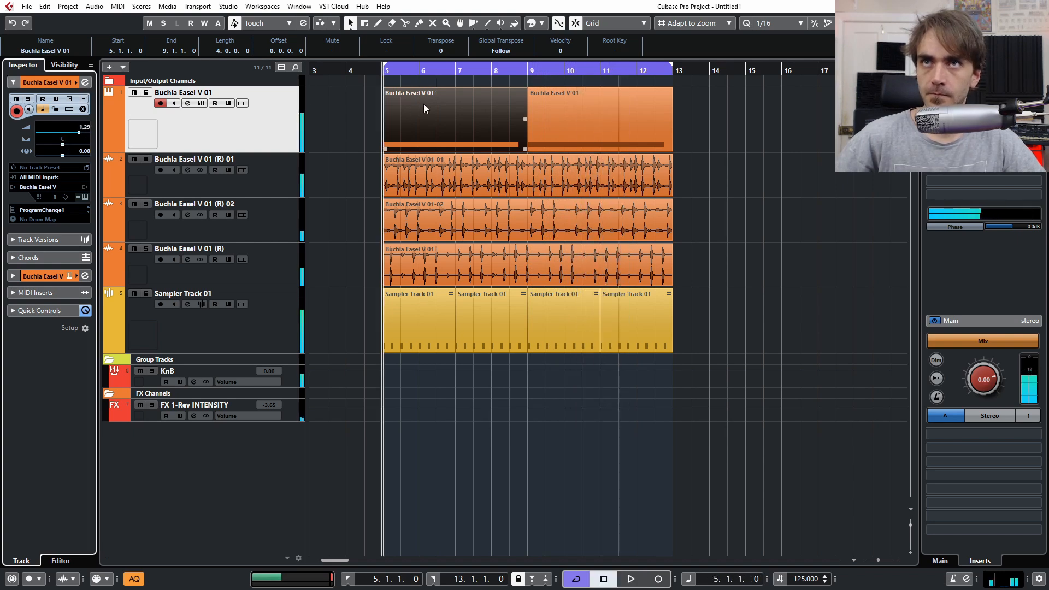
right_click(444, 116)
mouse_move(501, 205)
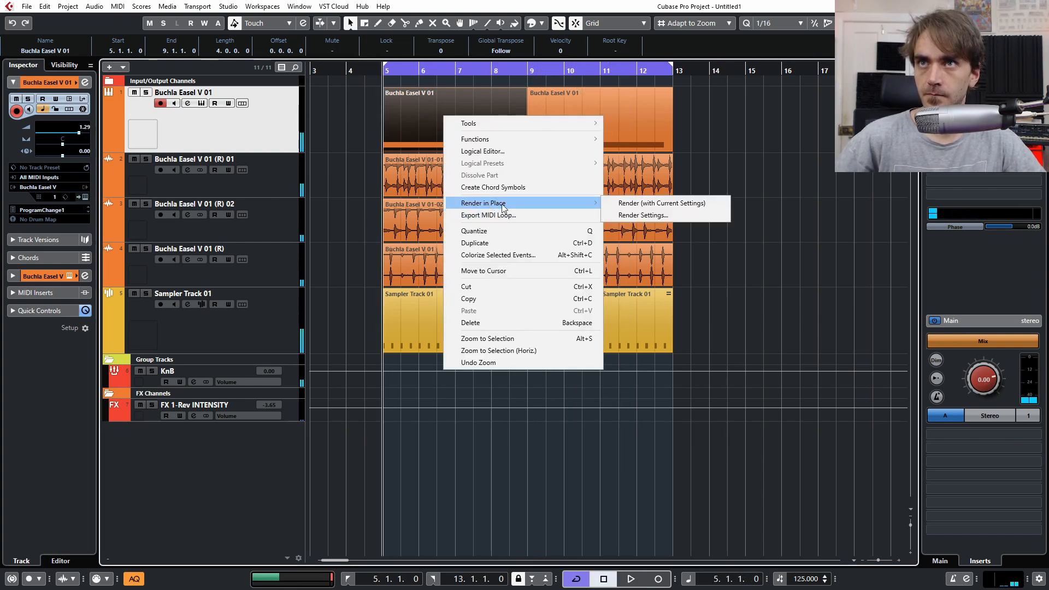
left_click(666, 204)
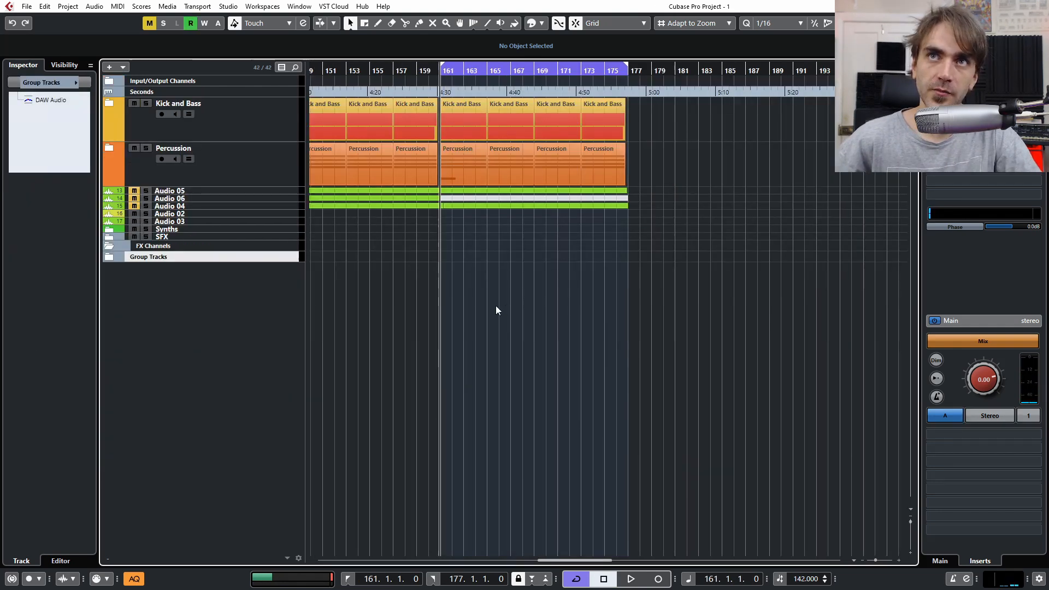
Add one Buchla Easel V instrument track routed to Stereo Out and close the synth window
key("g")
key("g")
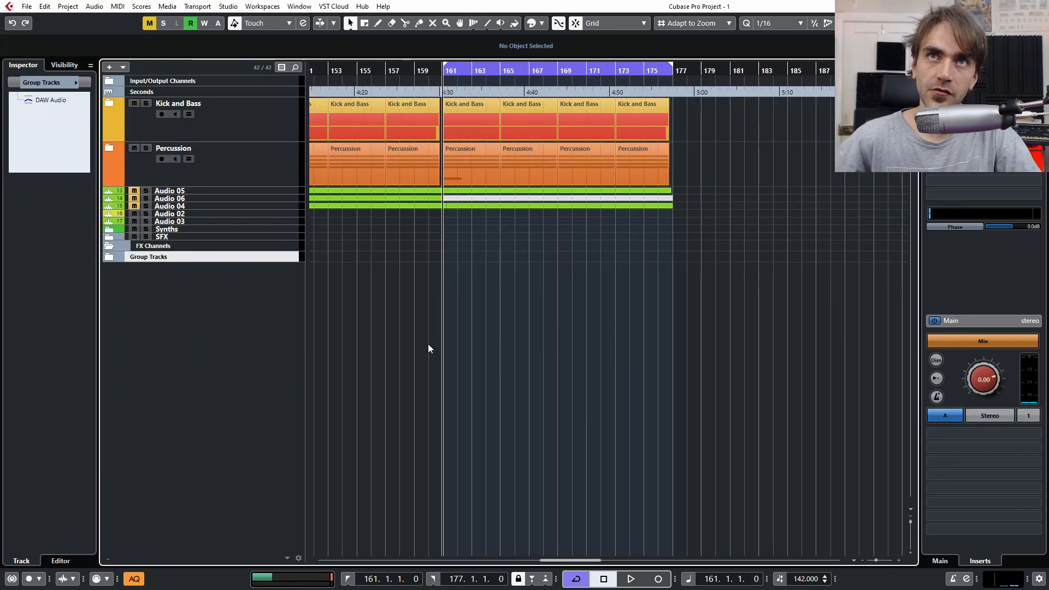
right_click(258, 369)
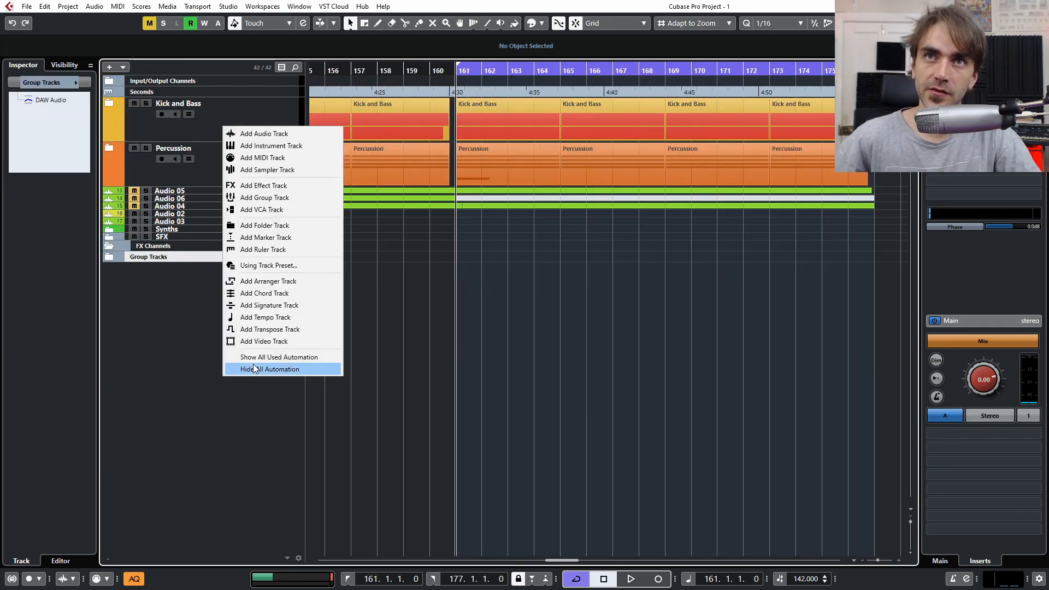
left_click(284, 150)
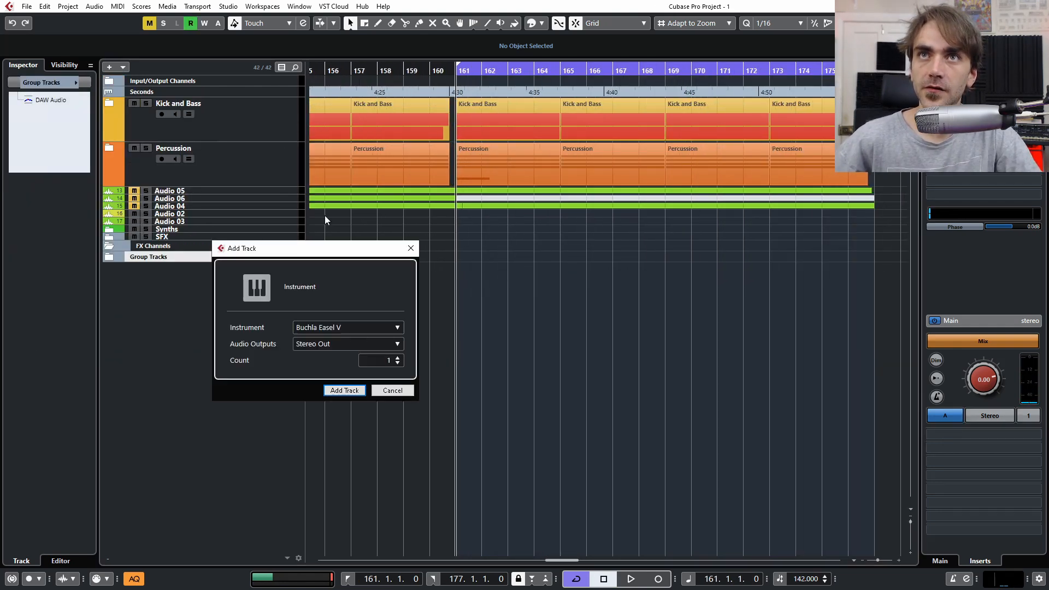
left_click(343, 390)
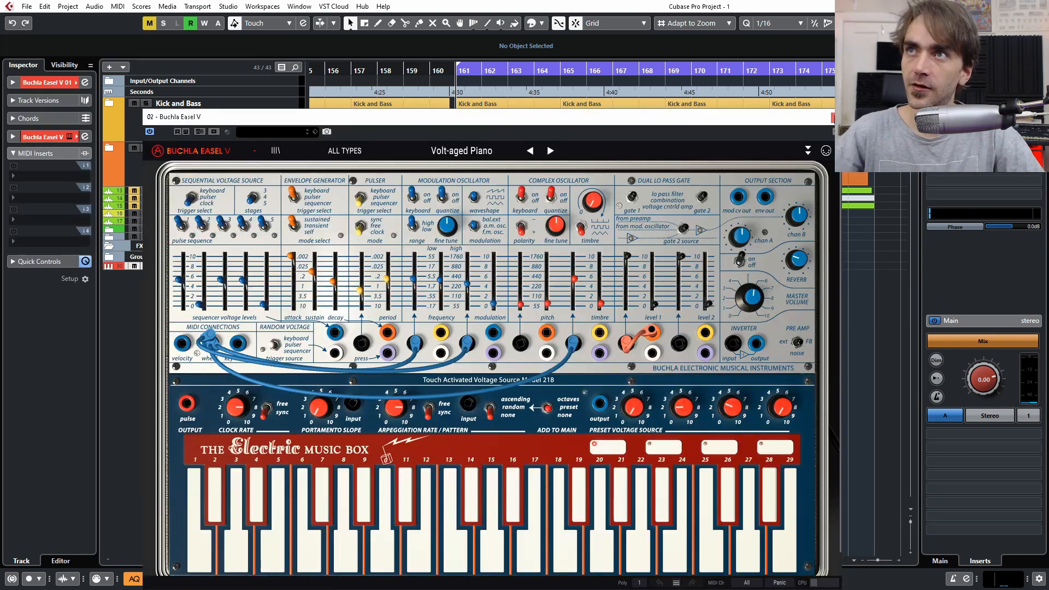
left_click(35, 114)
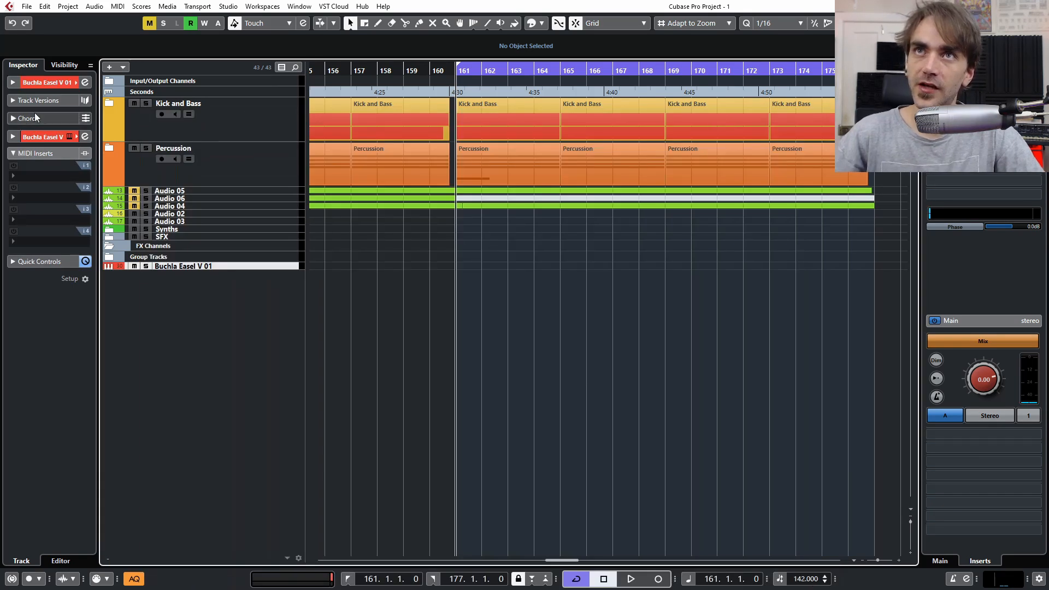
Create a MIDI part on the new Buchla Easel V 01 track starting at bar 161
left_click(109, 104)
left_click(109, 104)
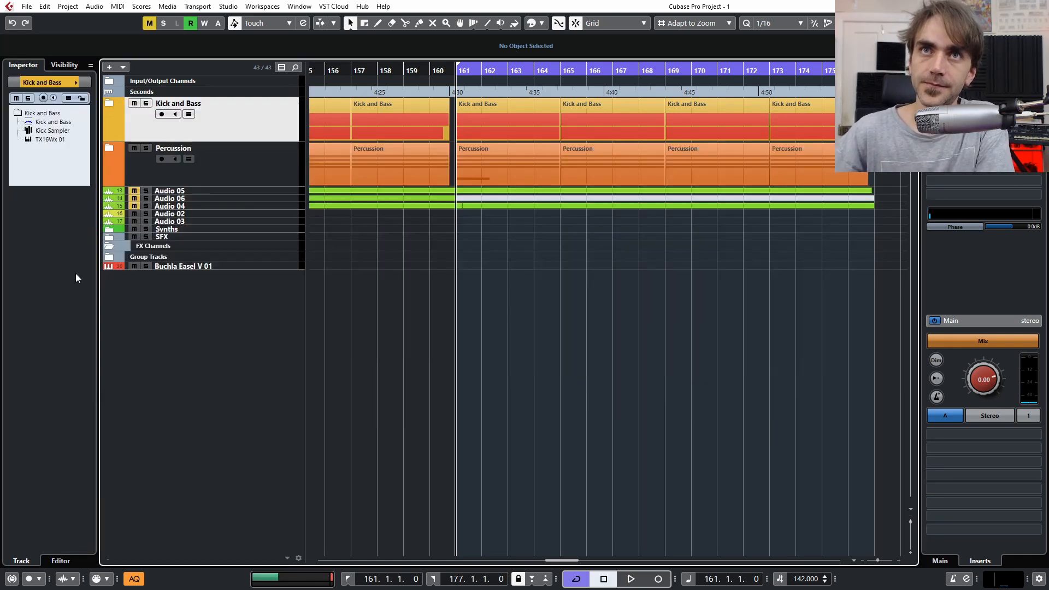
double_click(873, 302)
left_click_drag(873, 303, 510, 303)
Reopen the Buchla Easel V synth window and start a new default preset
left_click(187, 279)
left_click(201, 158)
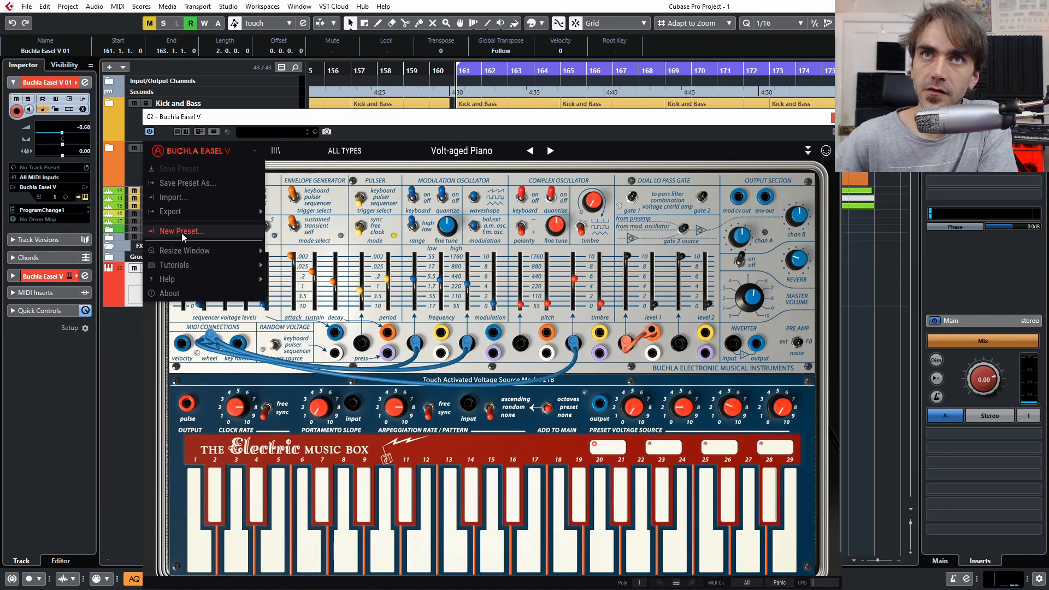
left_click(181, 233)
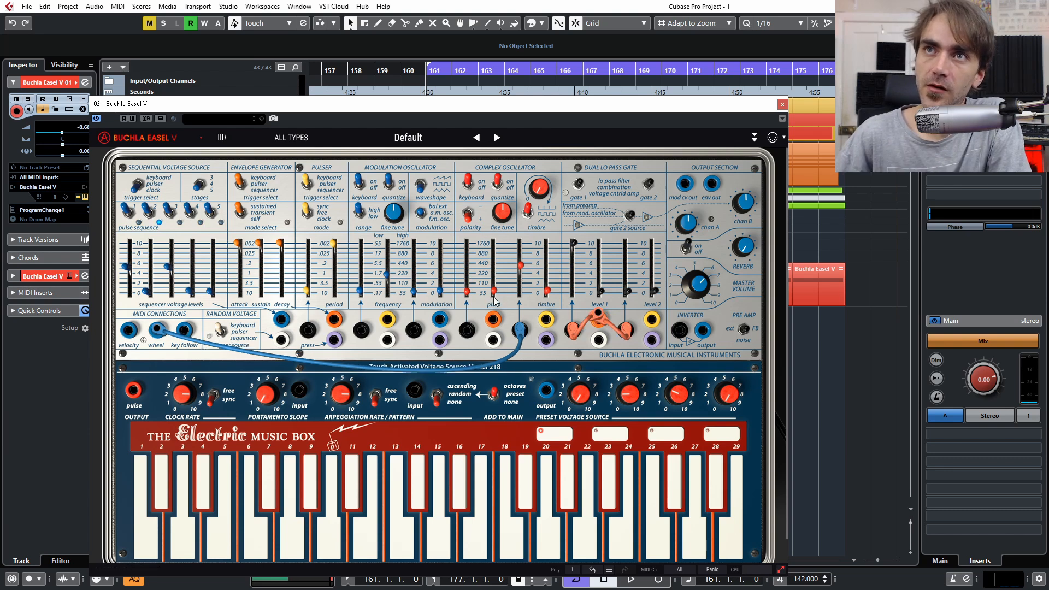
Raise the complex oscillator's pitch to about 110 Hz and timbre to 1.00, with the modulation amount at 10
left_click_drag(494, 291, 494, 271)
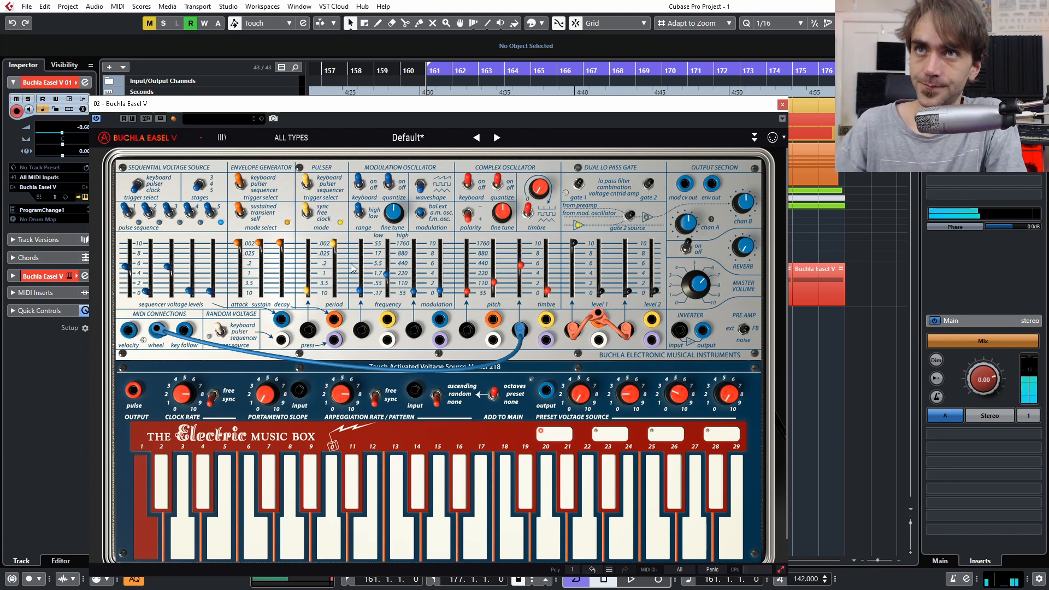
left_click_drag(440, 290, 440, 243)
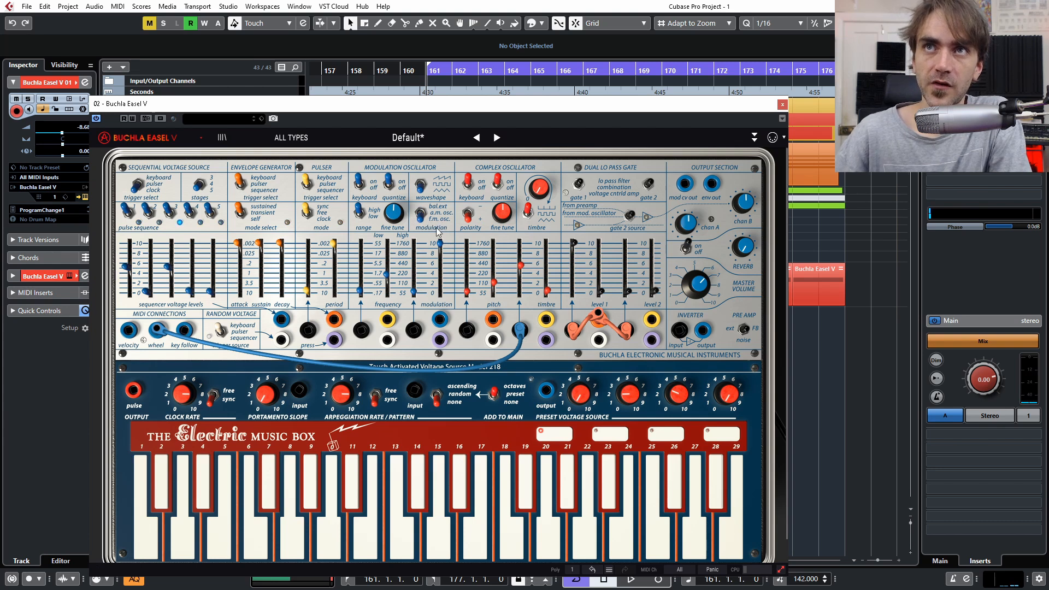
mouse_move(438, 247)
left_mouse_down()
mouse_move(440, 268)
mouse_move(440, 243)
left_mouse_up()
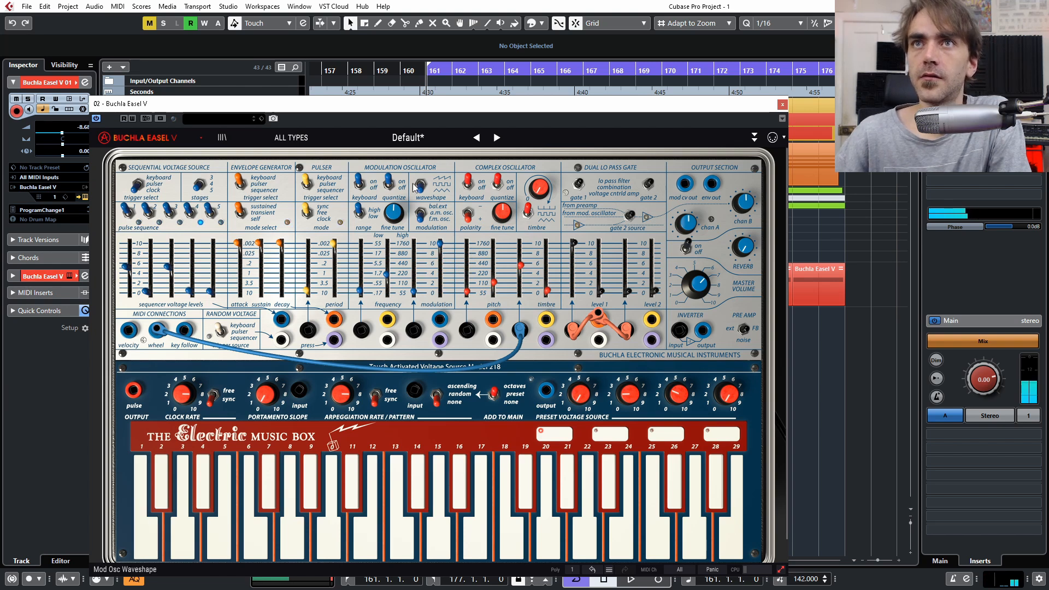
left_click(547, 290)
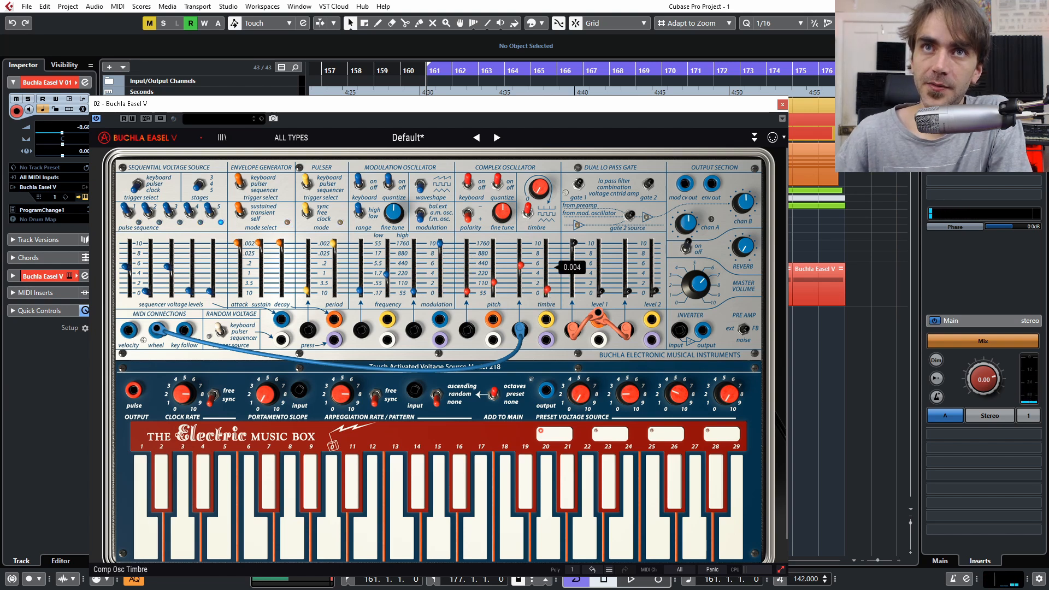
left_click_drag(547, 290, 548, 246)
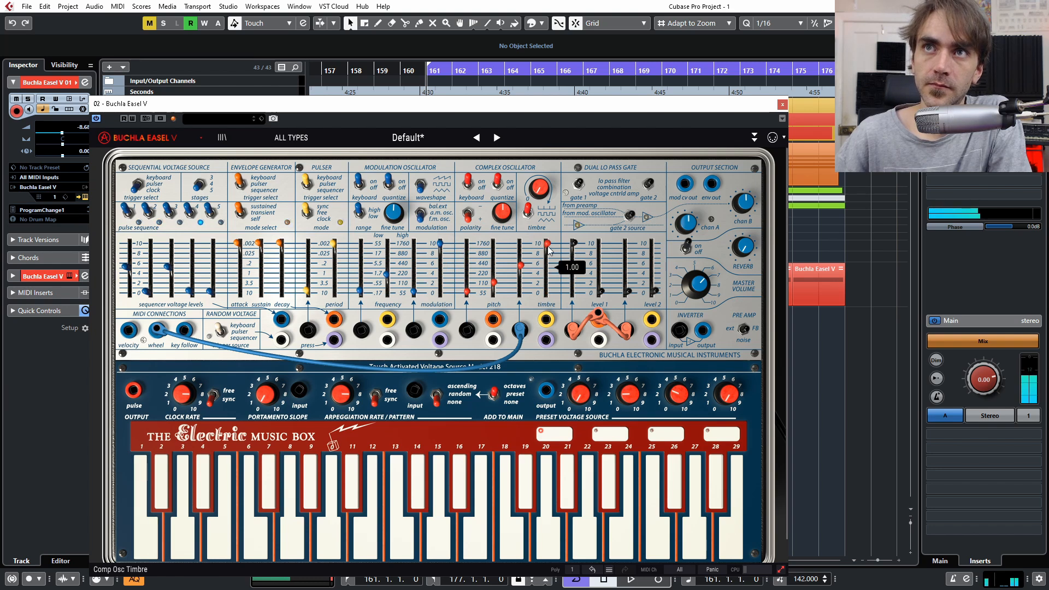
Try sweeping the modulation oscillator's fine tune down to about 0.026 and reset it to its default
left_click(397, 217)
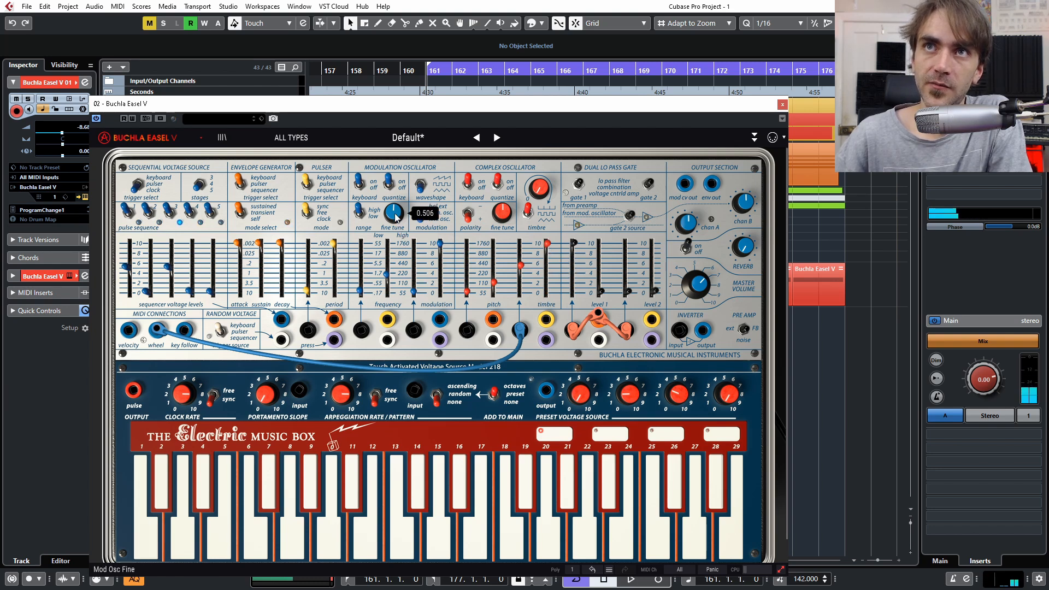
left_click_drag(397, 217, 397, 262)
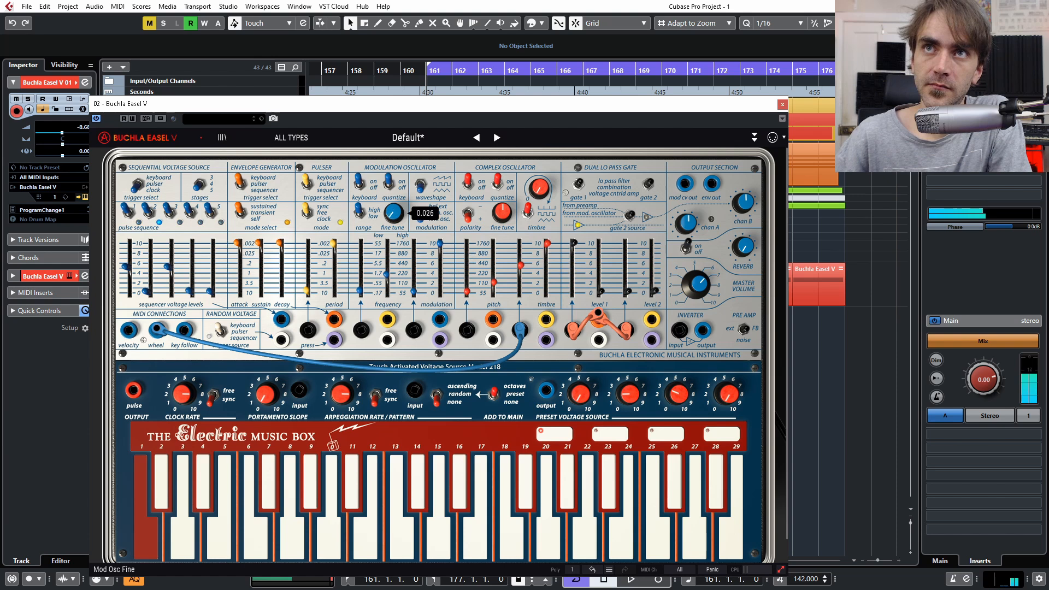
double_click(397, 217)
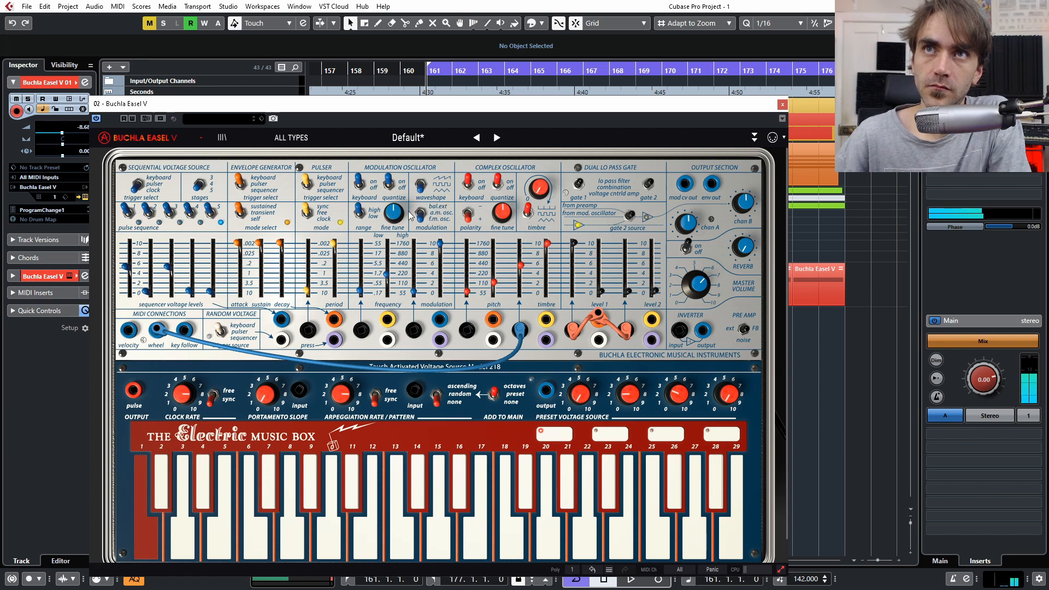
Lower the complex oscillator's timbre modulation input level to zero and raise its pitch to C2
left_click_drag(521, 266, 521, 296)
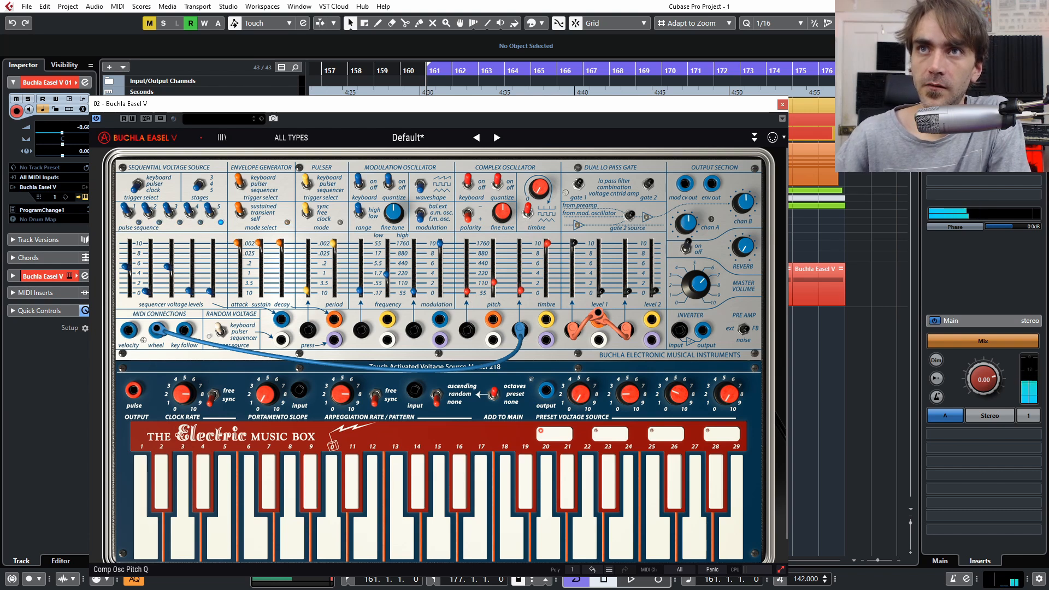
left_click_drag(493, 283, 493, 275)
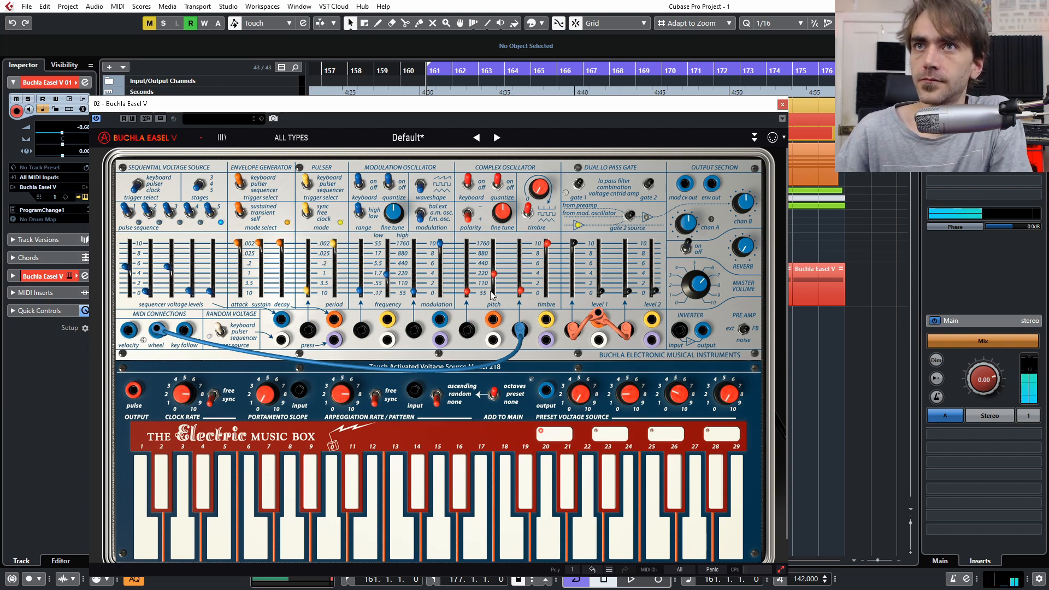
mouse_move(493, 276)
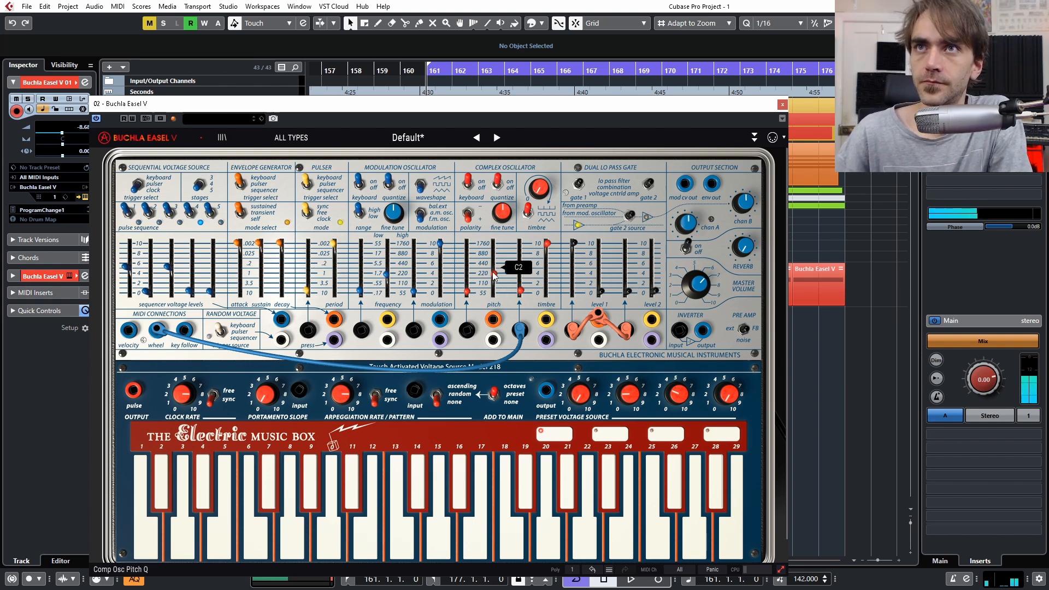
Try the complex oscillator's wave mix and timbre waveform switch, returning both to their original positions
left_click_drag(539, 189, 540, 242)
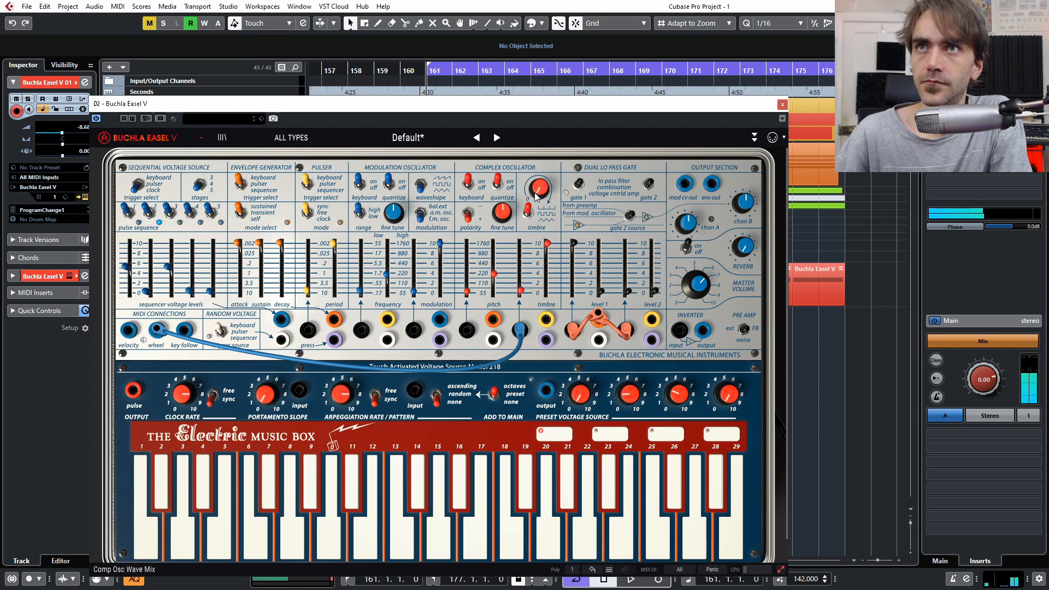
left_click(527, 210)
left_click(526, 214)
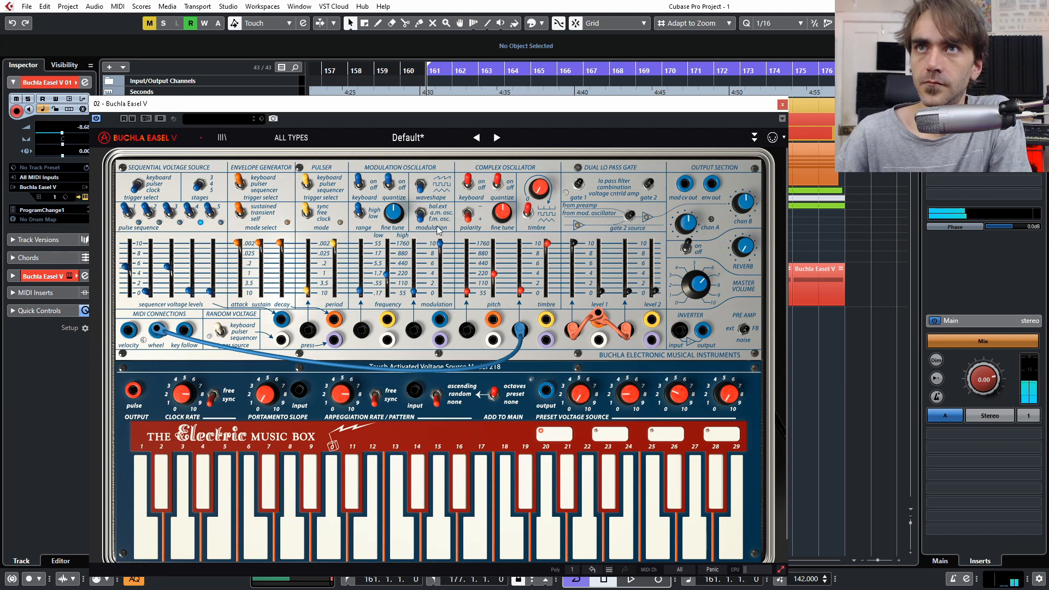
Lower the modulation oscillator's frequency to about 110 Hz and try its waveshape, quantize and keyboard switches
left_click(423, 190)
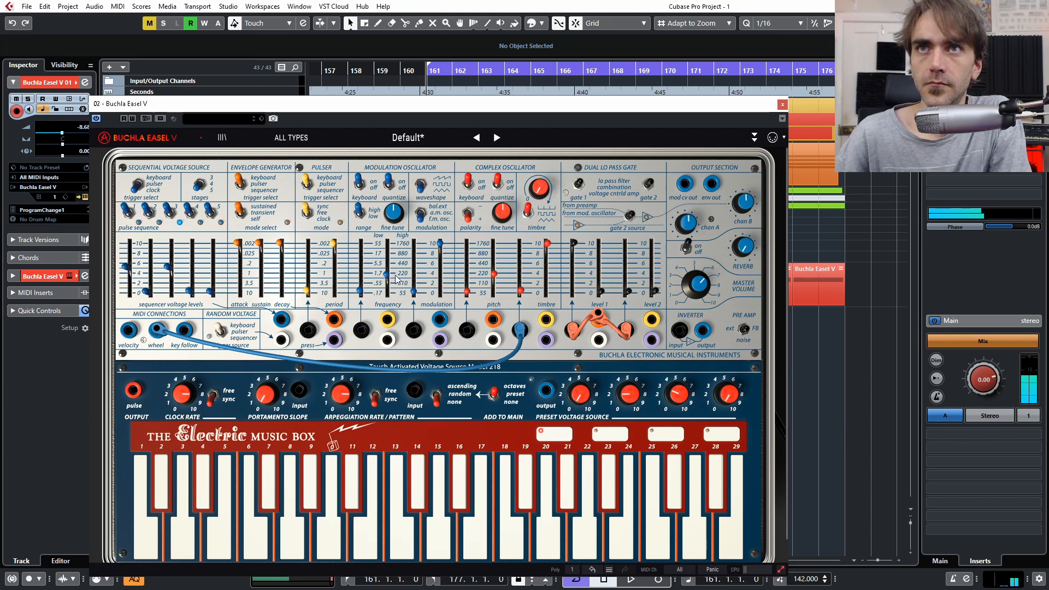
left_click(390, 187)
left_click(390, 186)
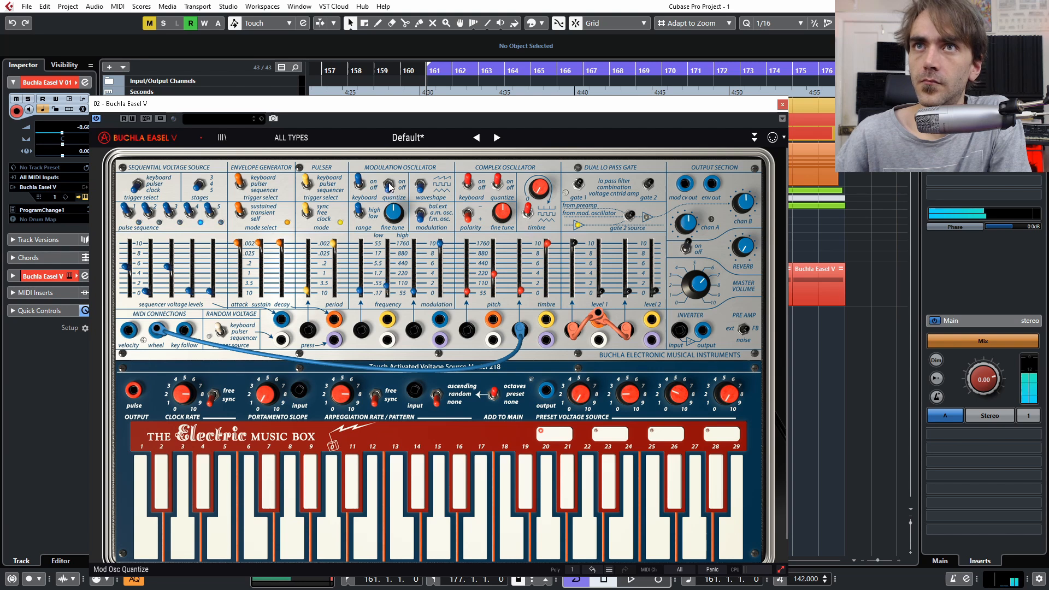
left_click(359, 186)
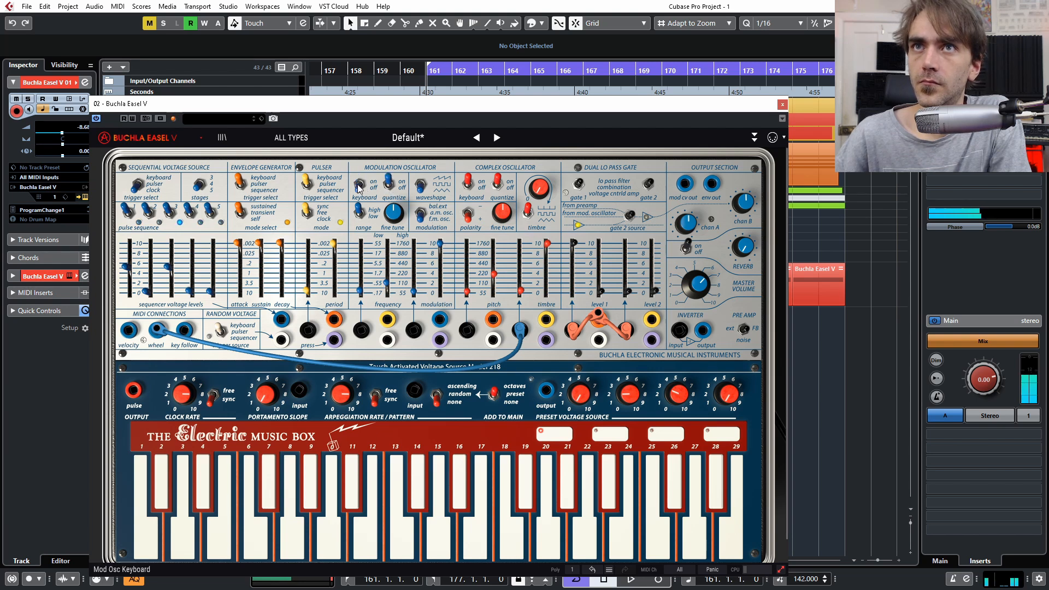
left_click(359, 186)
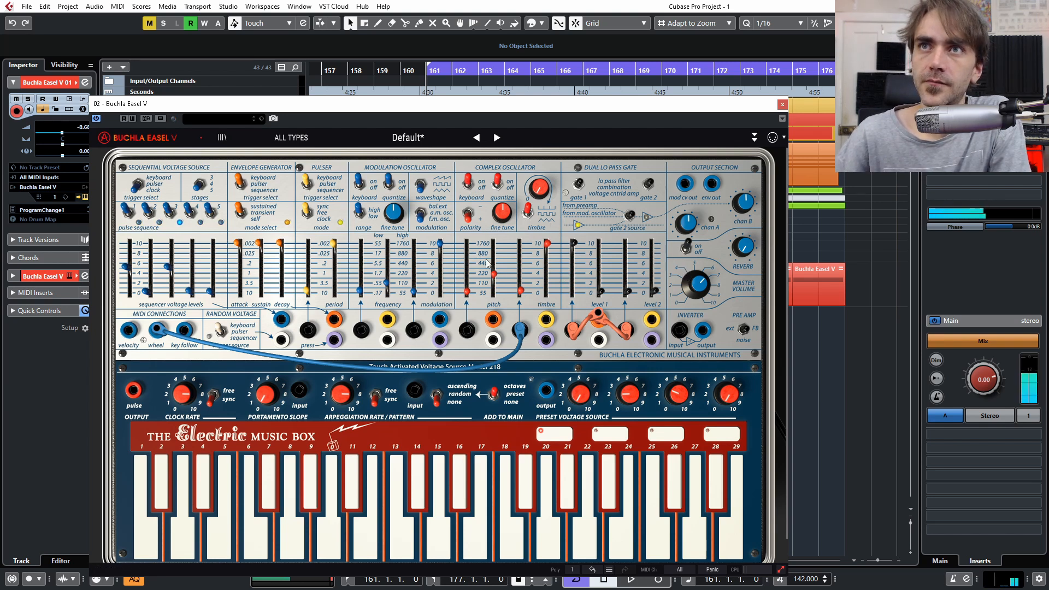
Patch a white random voltage output into the timbre input instead of the mod wheel, with input level 10 and timbre at zero
mouse_move(547, 243)
left_mouse_down()
mouse_move(547, 263)
mouse_move(547, 243)
left_mouse_up()
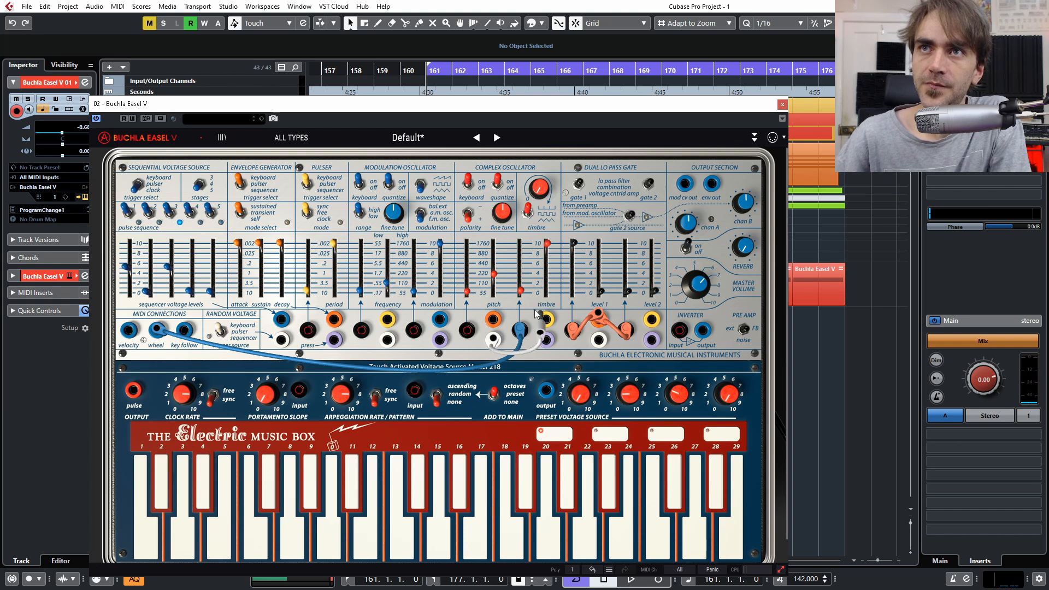
left_click_drag(525, 331, 520, 244)
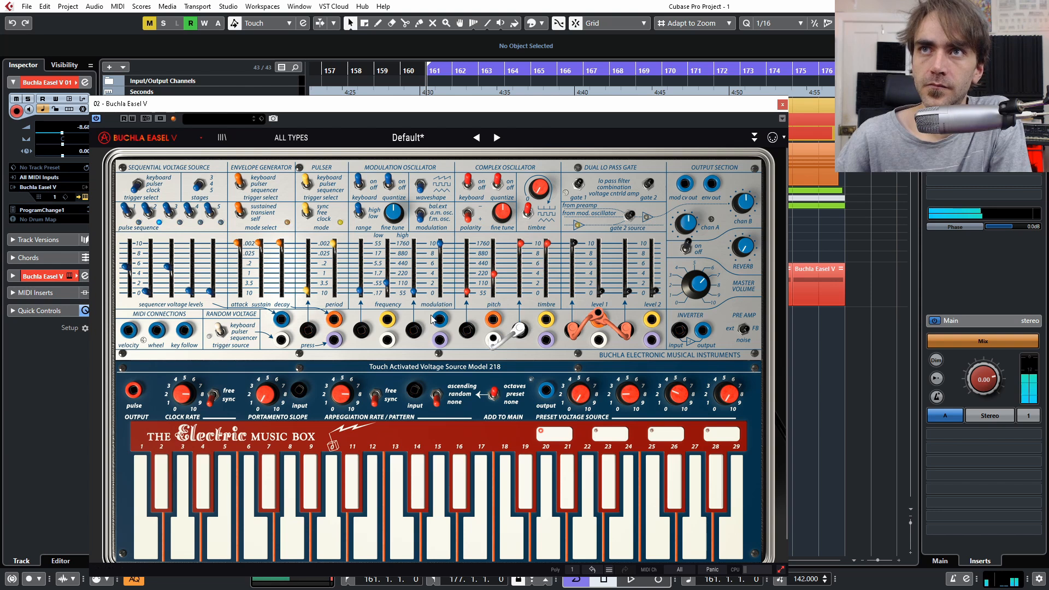
left_click_drag(548, 250, 550, 296)
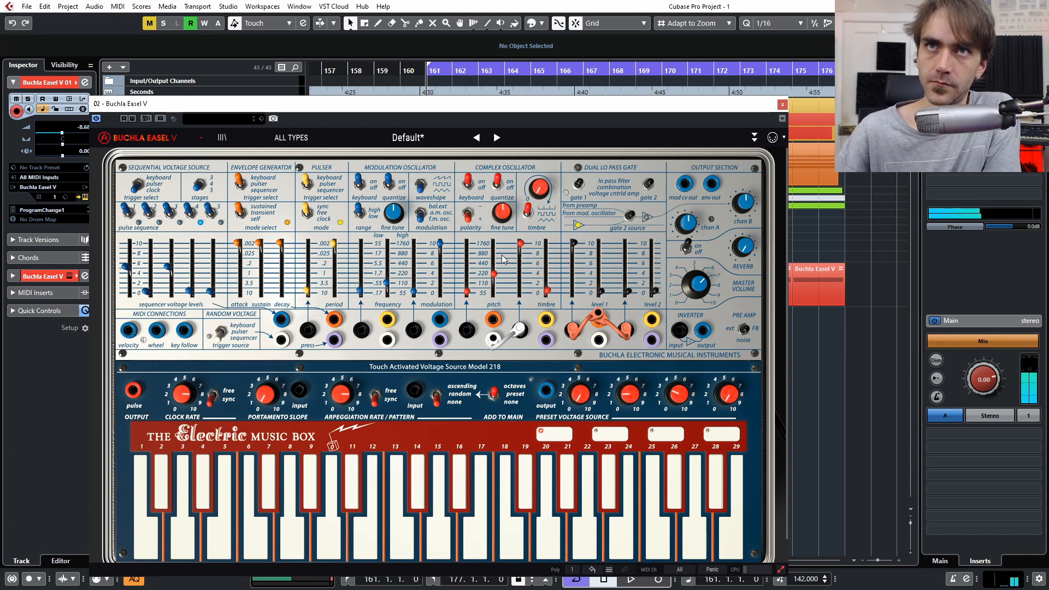
left_click_drag(519, 246, 520, 243)
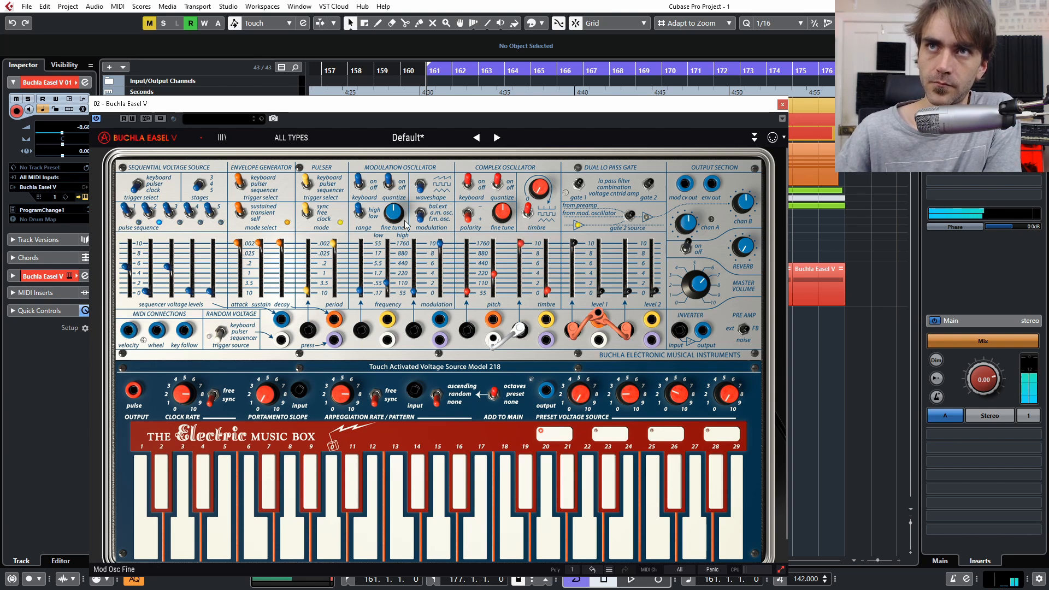
Try the modulation oscillator's range switch and frequencies up to C3, and lower its modulation amount to 0.00
left_click(363, 216)
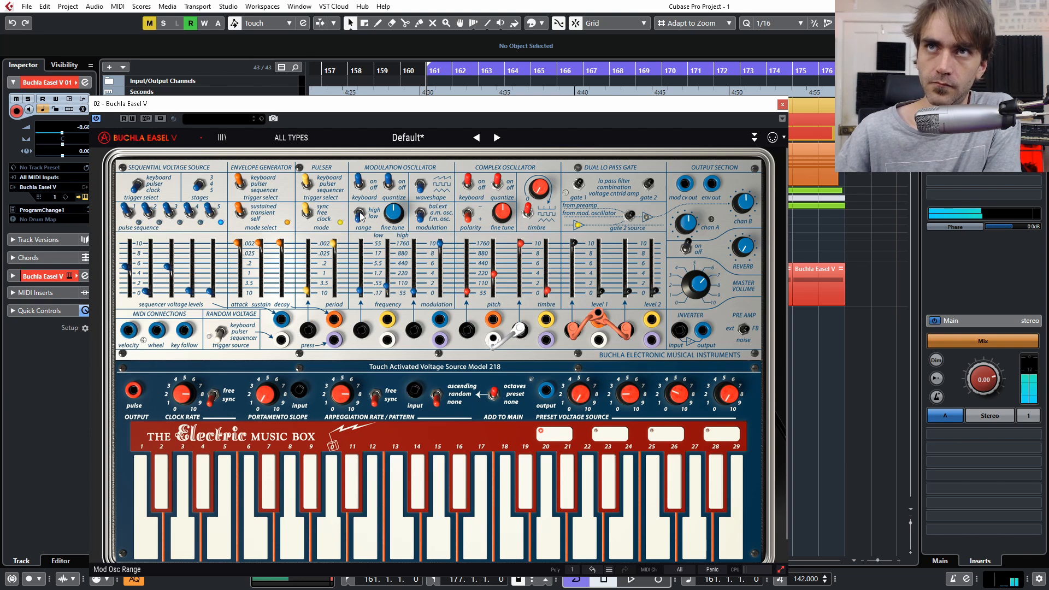
left_click(361, 216)
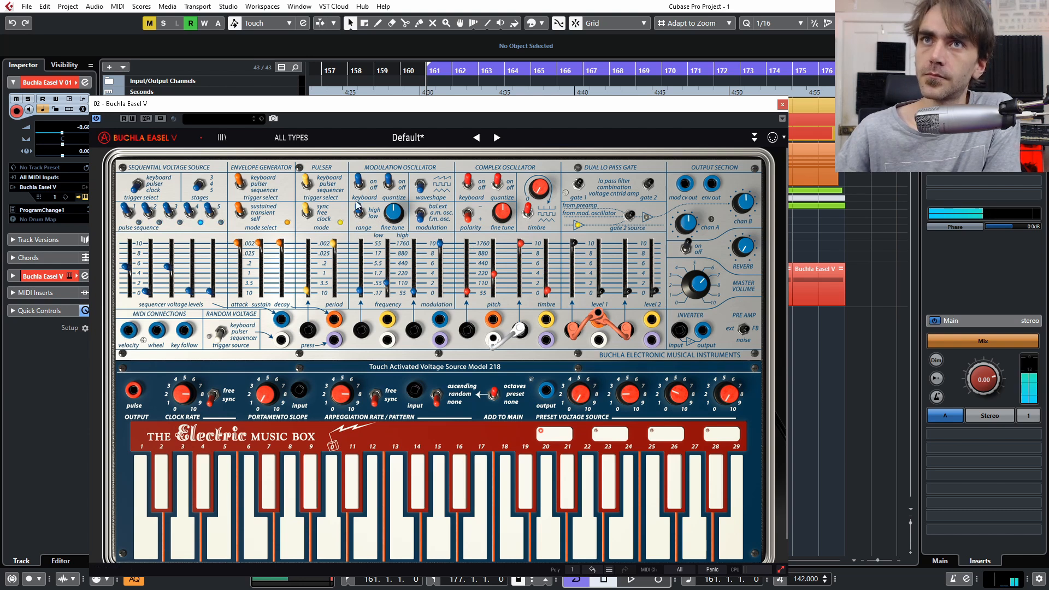
left_click_drag(387, 283, 386, 282)
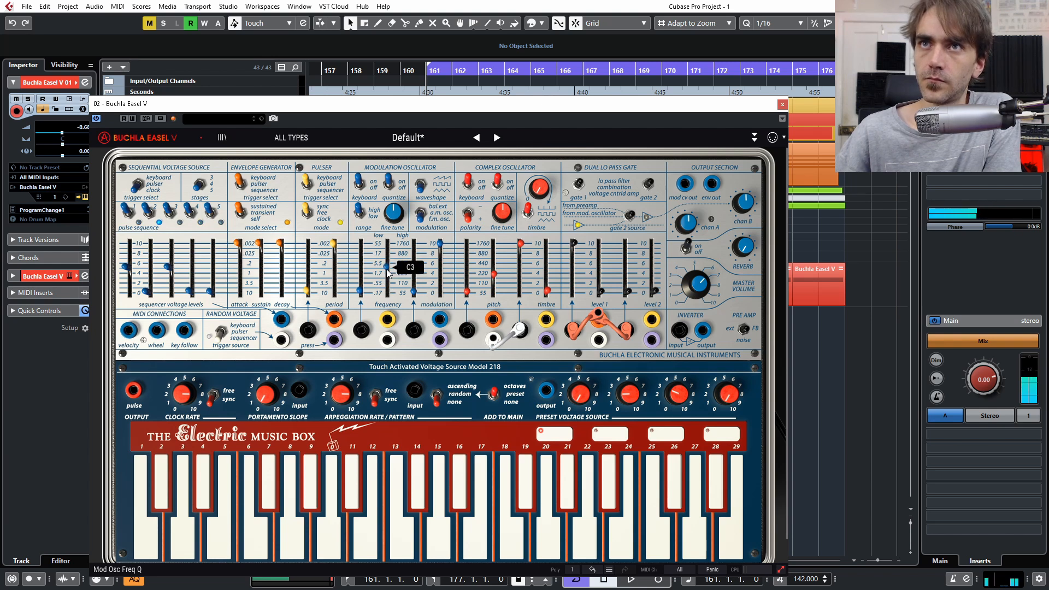
left_click_drag(387, 273, 388, 275)
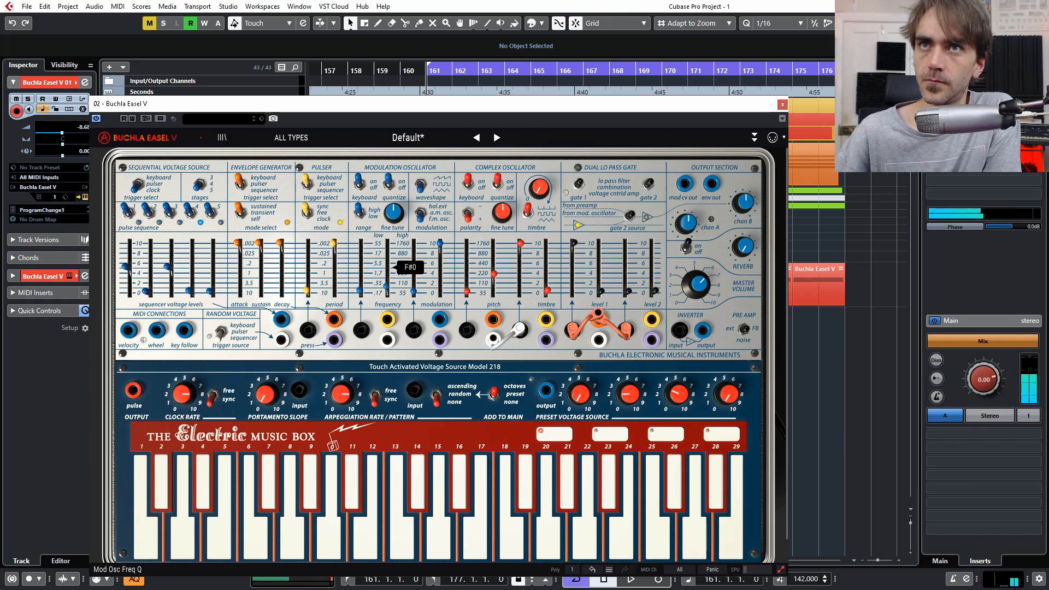
left_click_drag(386, 285, 386, 282)
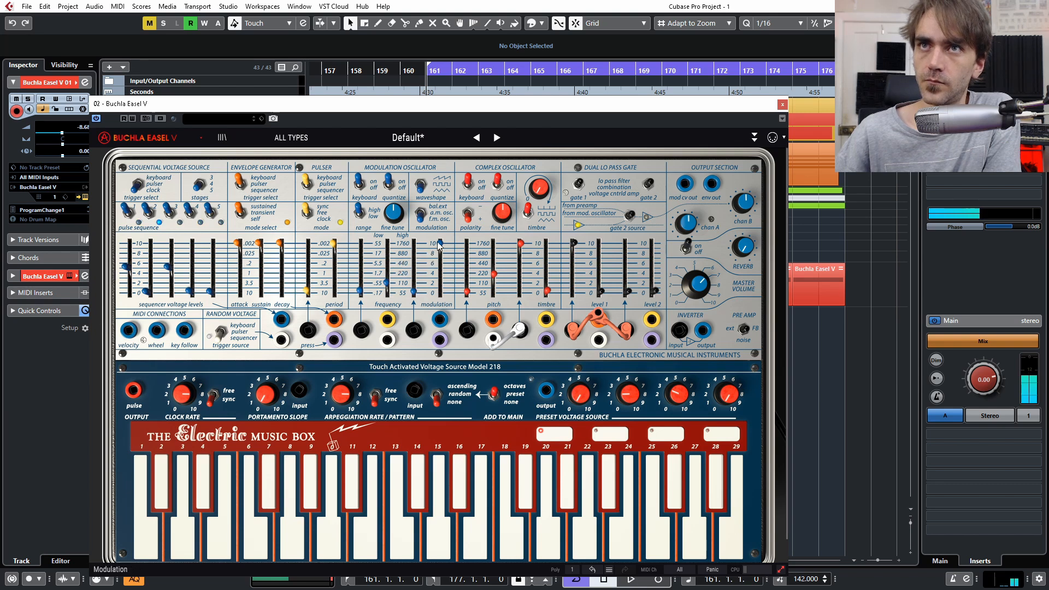
left_click_drag(438, 242, 439, 293)
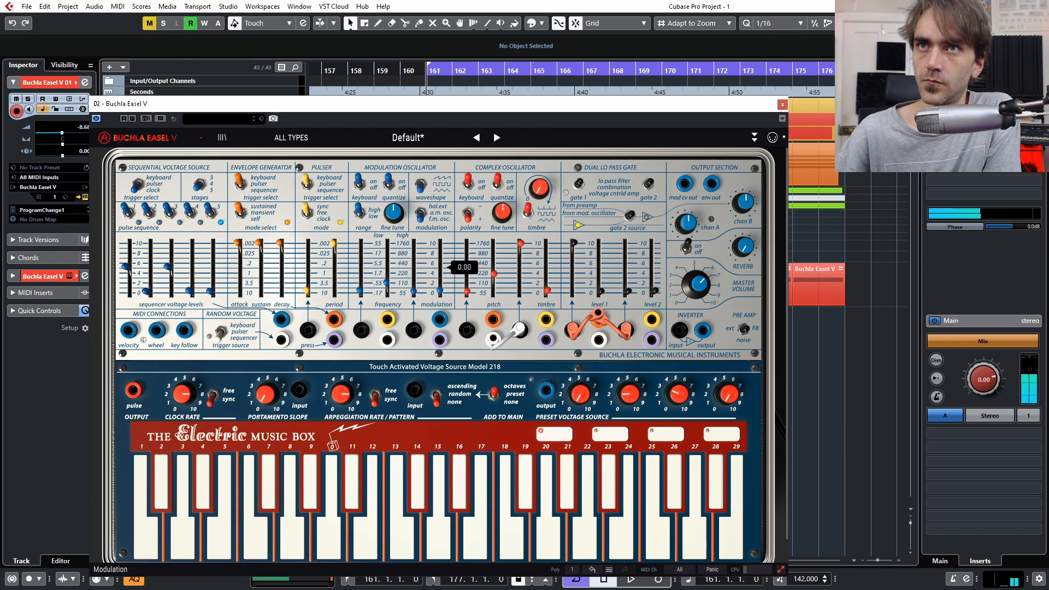
Patch a white random voltage output into the modulation input at level 10 and raise the modulation amount to about 7
left_click_drag(387, 342, 413, 330)
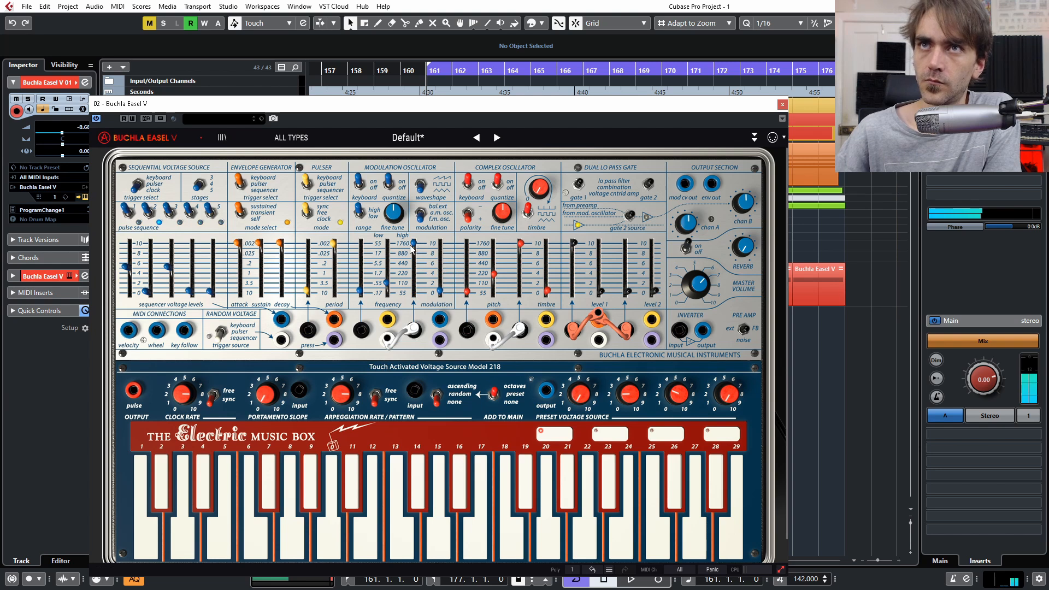
left_click_drag(440, 291, 439, 278)
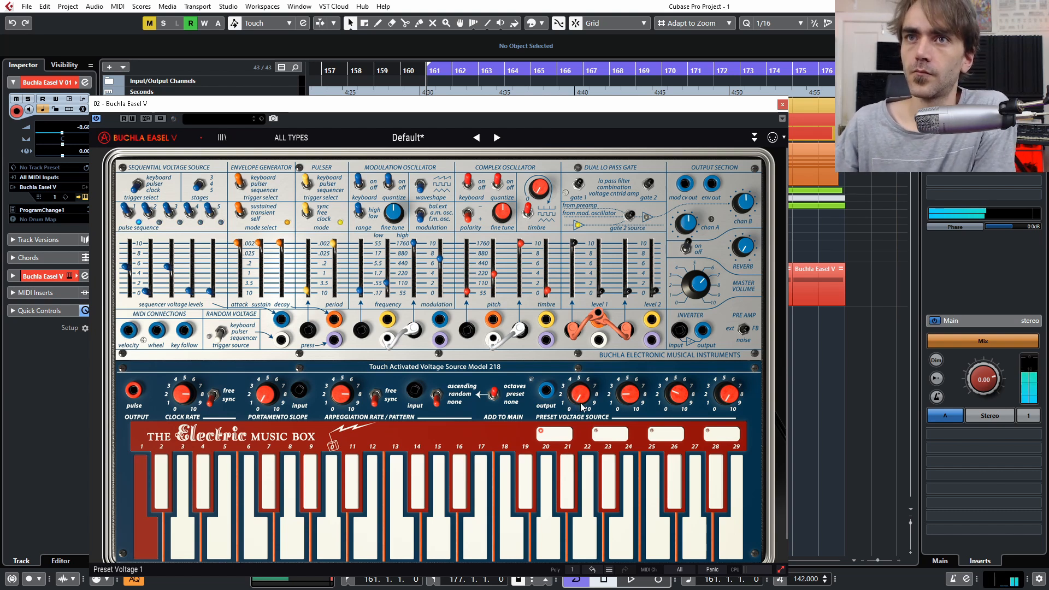
Insert the Arturia Delay MEMORY-BRIGADE effect on the Buchla Easel V 01 channel
left_click_drag(330, 102, 641, 89)
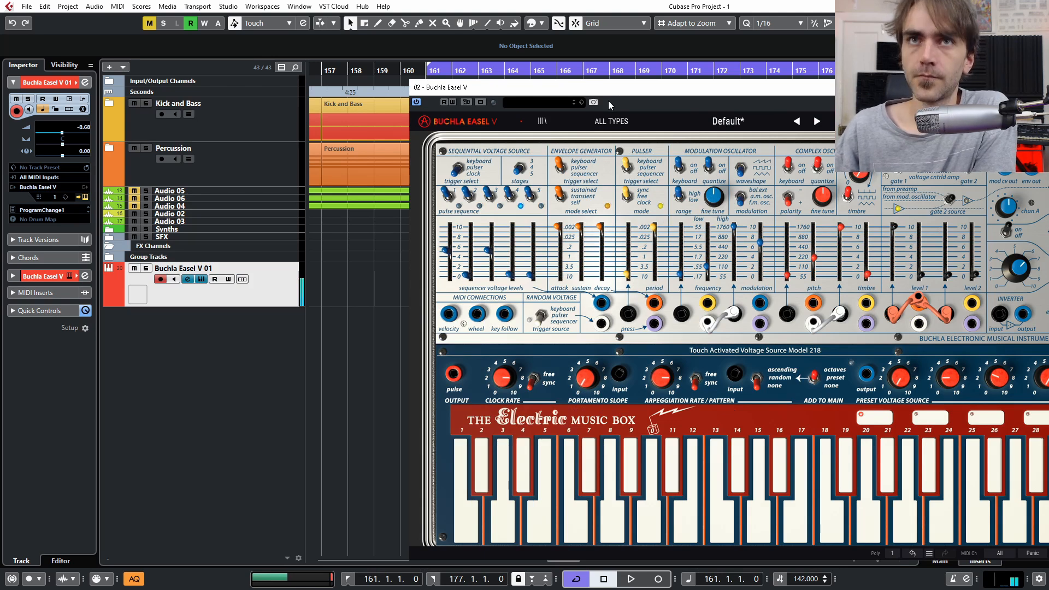
left_click_drag(592, 95, 376, 97)
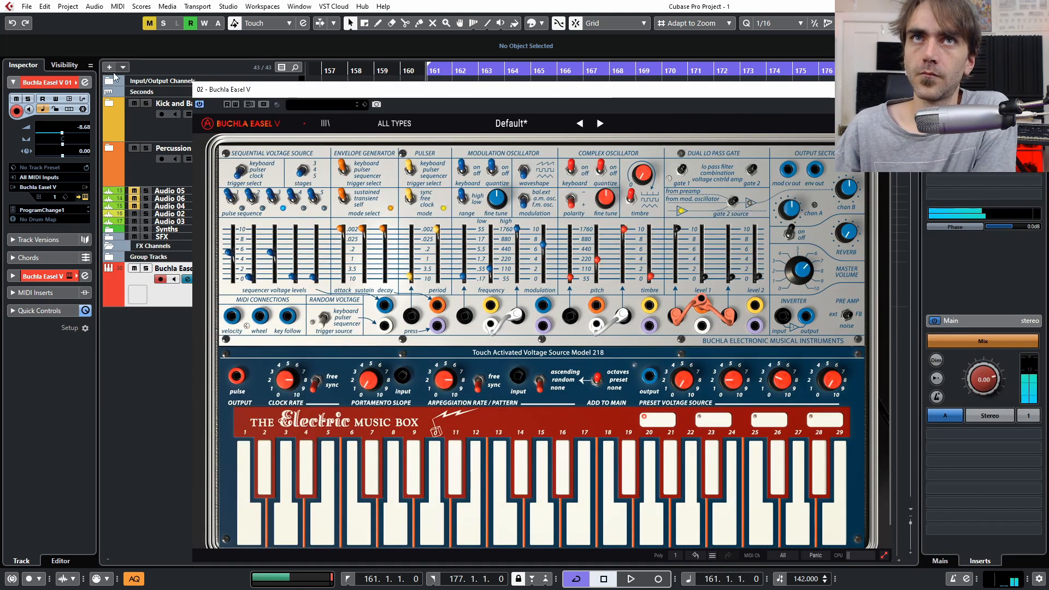
left_click(86, 82)
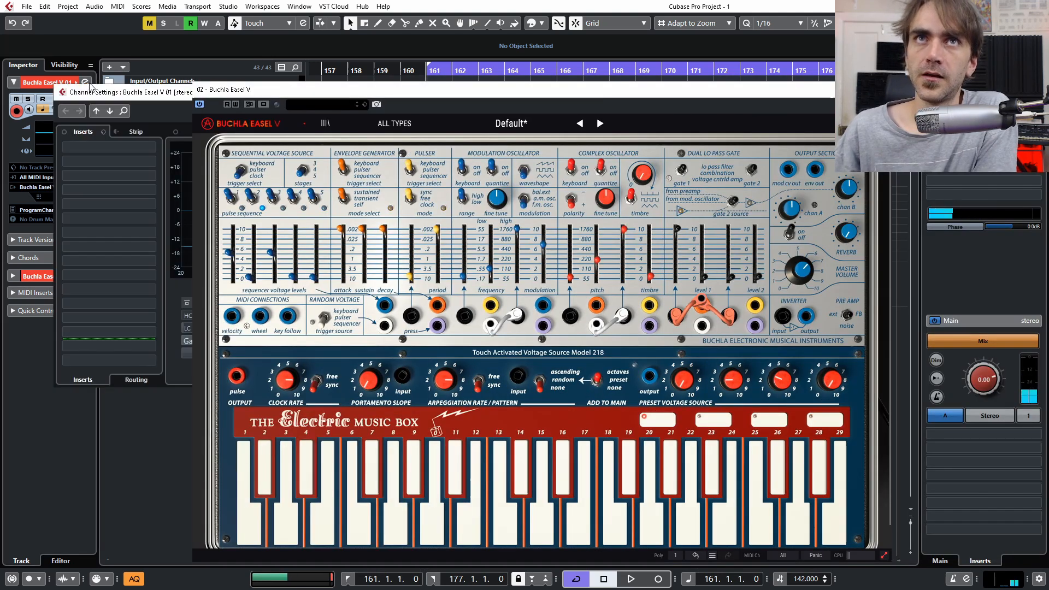
left_click(91, 161)
left_click(78, 200)
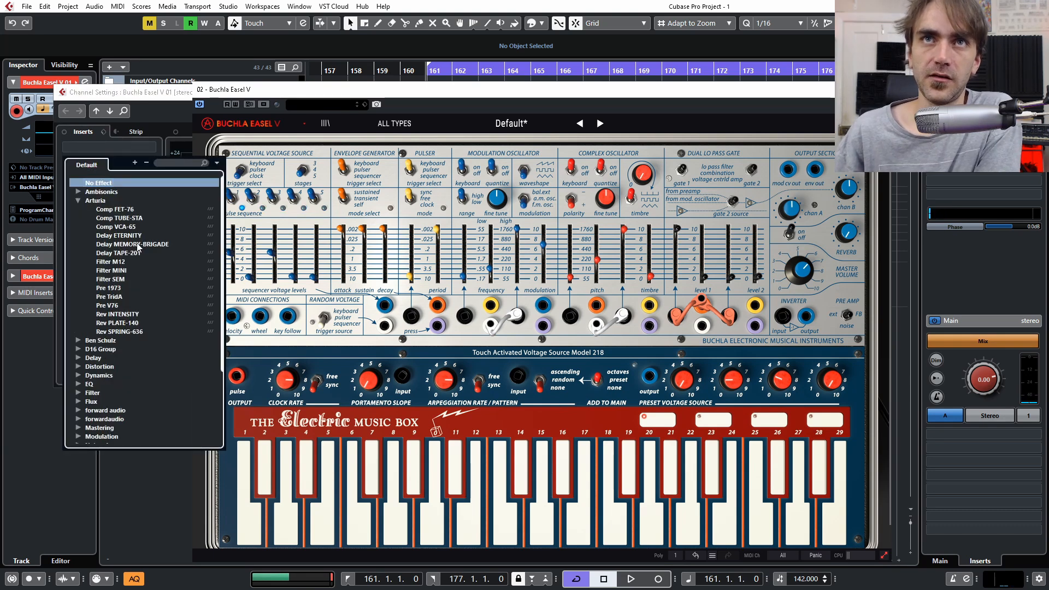
left_click(136, 244)
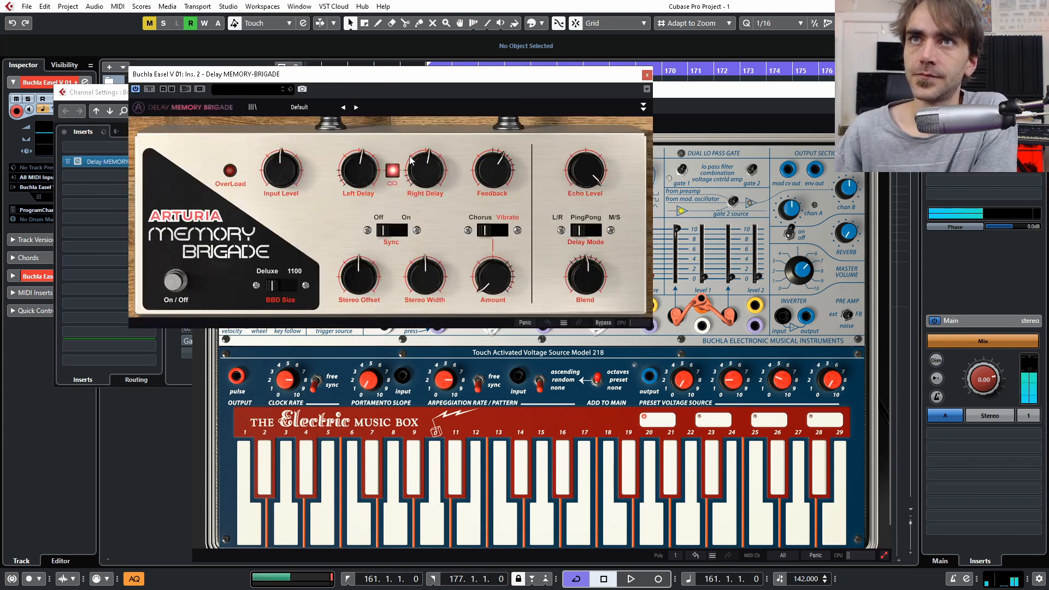
Turn on the delay's sync, set the left delay to 1/8 d, raise the feedback, and close the effect window
left_click(591, 232)
left_click(591, 231)
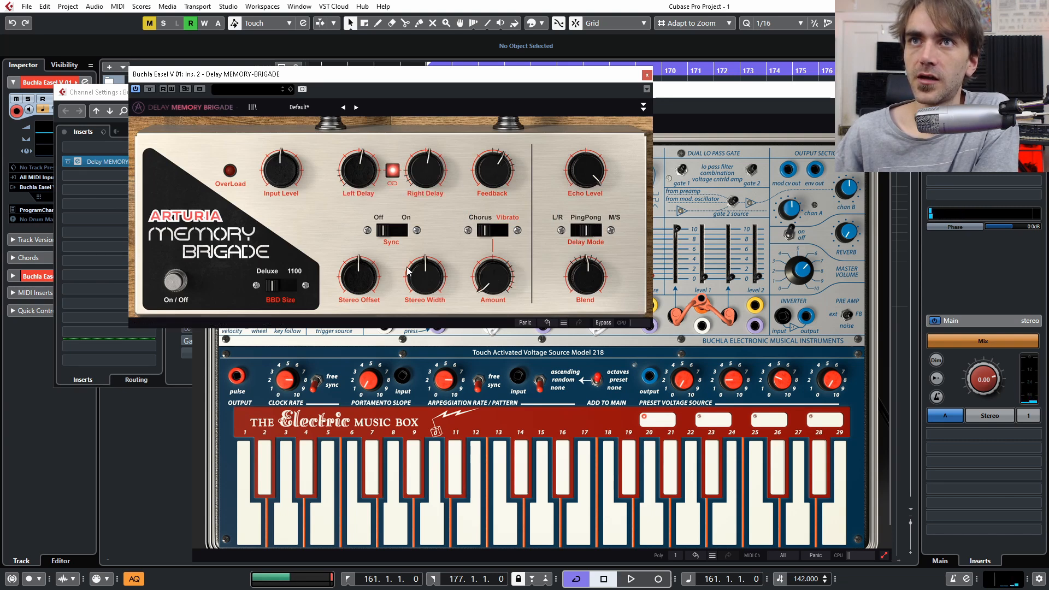
left_click(402, 234)
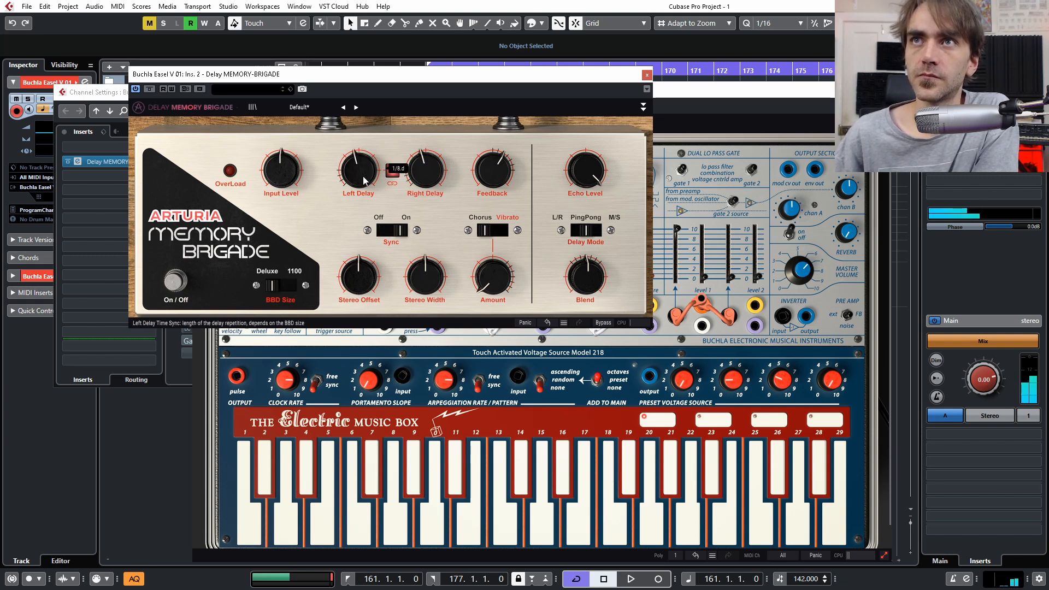
left_click_drag(492, 174, 492, 162)
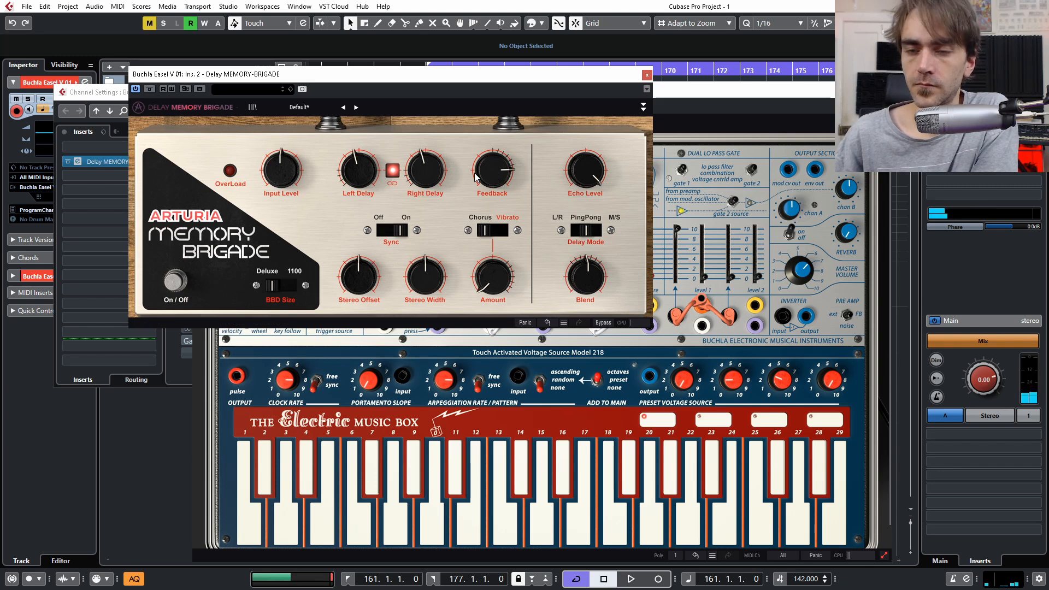
left_click(647, 75)
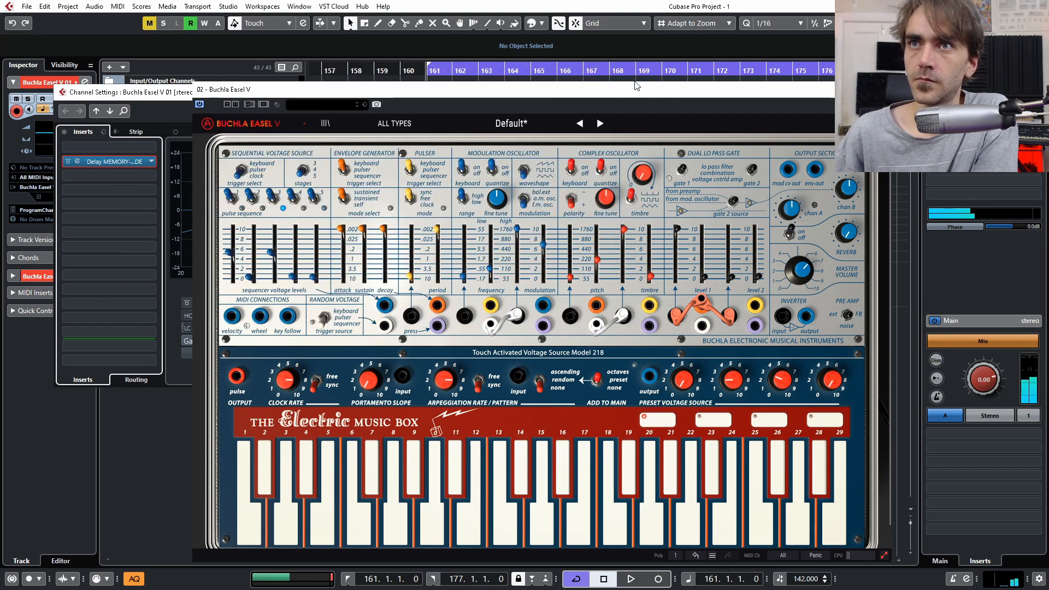
Check the instrument's clock rate and arpeggiation rate settings
left_click_drag(508, 89, 415, 56)
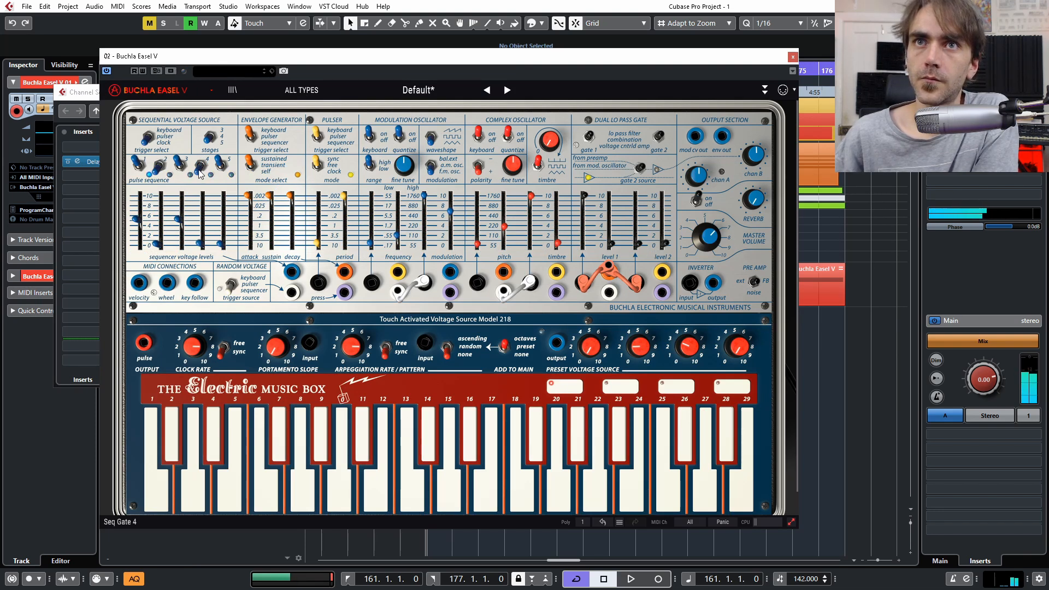
left_click(200, 350)
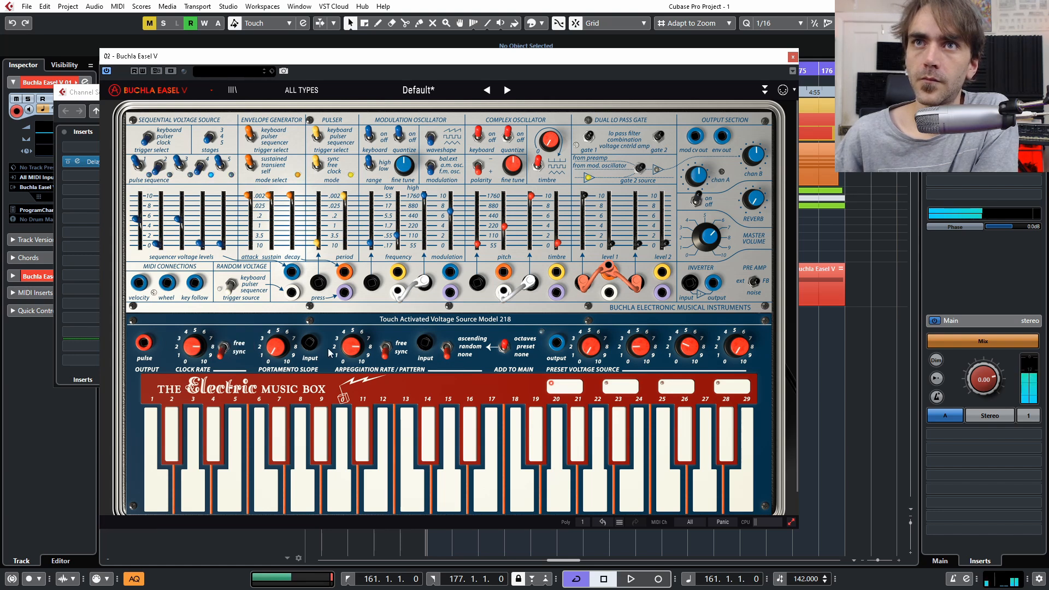
left_click(351, 347)
mouse_move(200, 354)
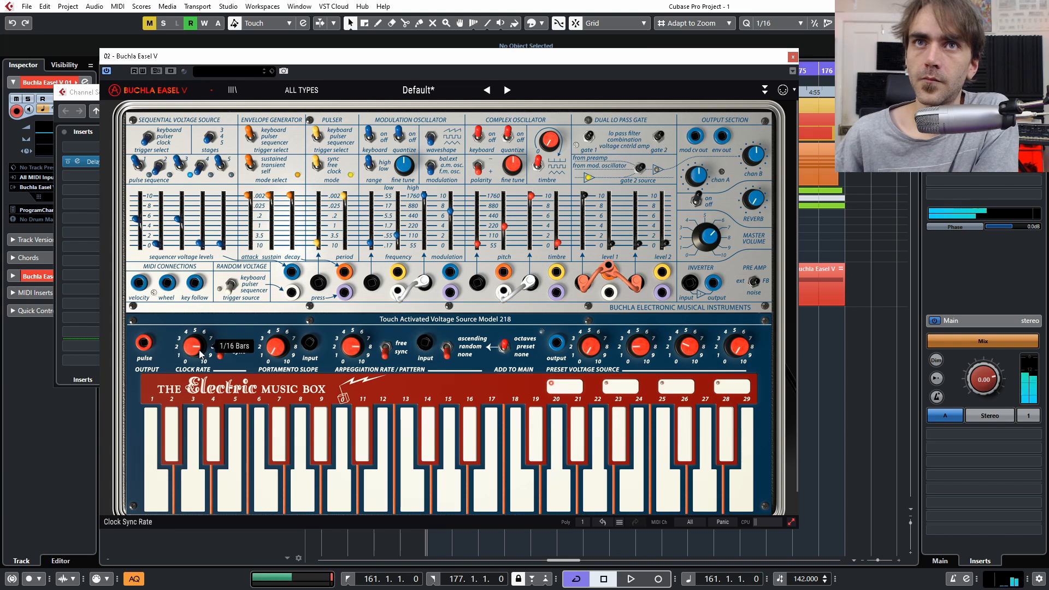
left_click_drag(196, 348, 195, 341)
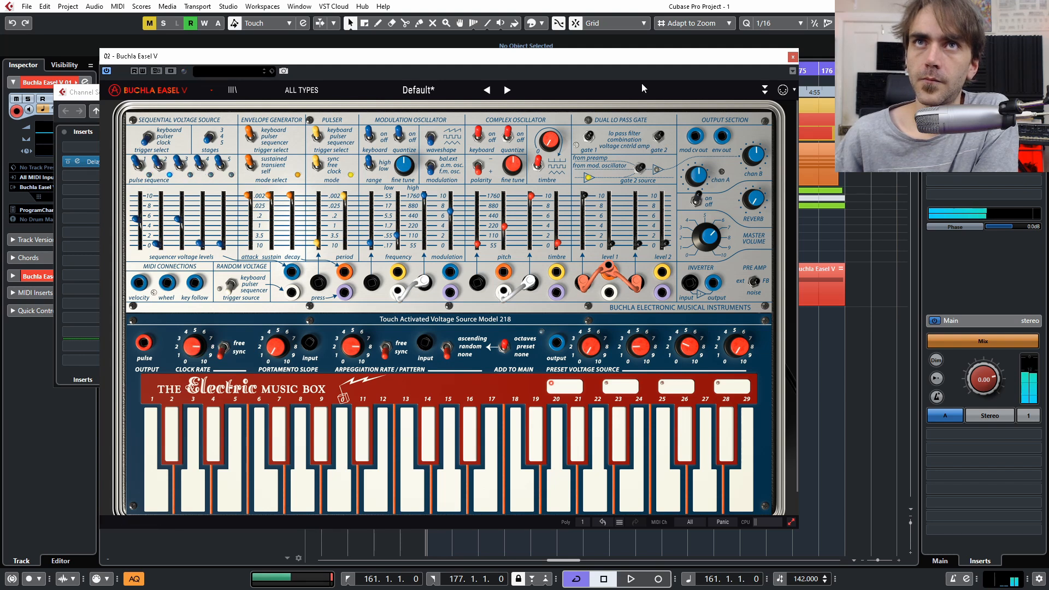
Apply a low-cut filter with slope 36 to the Buchla Easel V 01 channel, raise its cutoff frequency, and close the channel settings
left_click(793, 57)
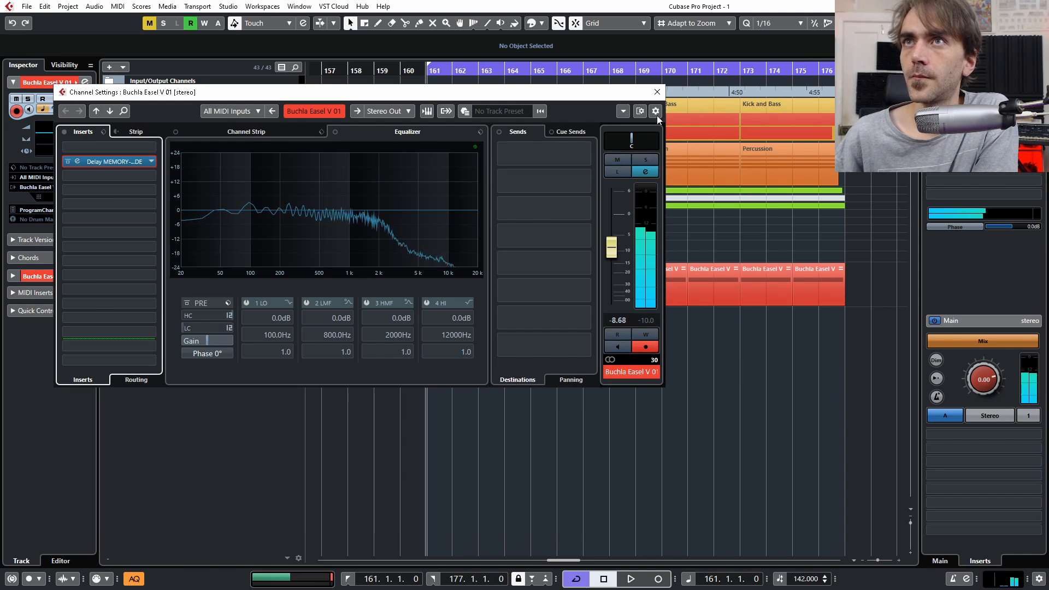
left_click(229, 328)
left_click(248, 376)
mouse_move(202, 329)
left_mouse_down()
mouse_move(243, 241)
mouse_move(257, 240)
left_mouse_up()
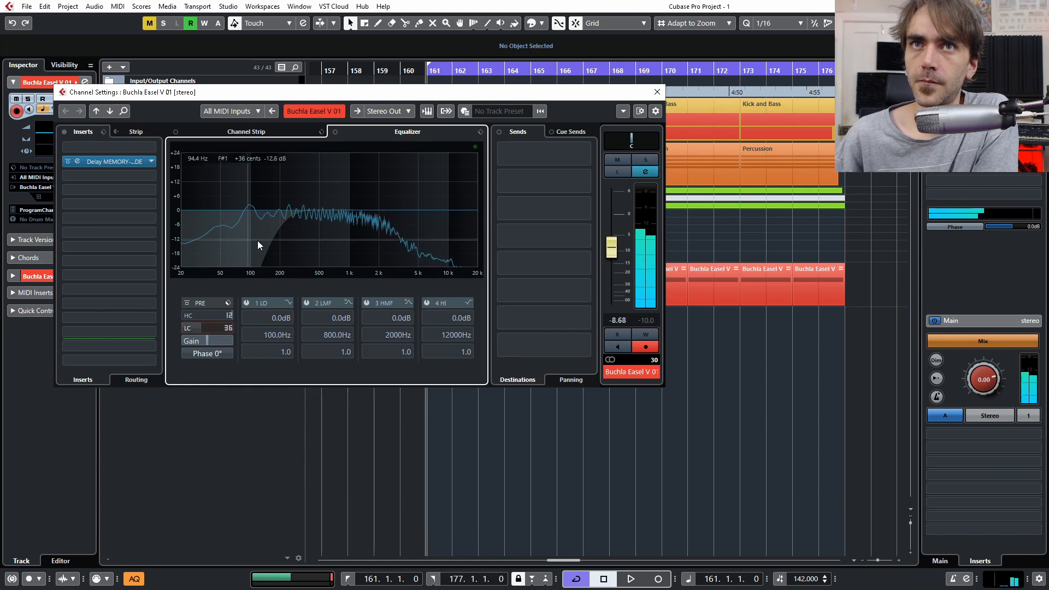
left_click(657, 93)
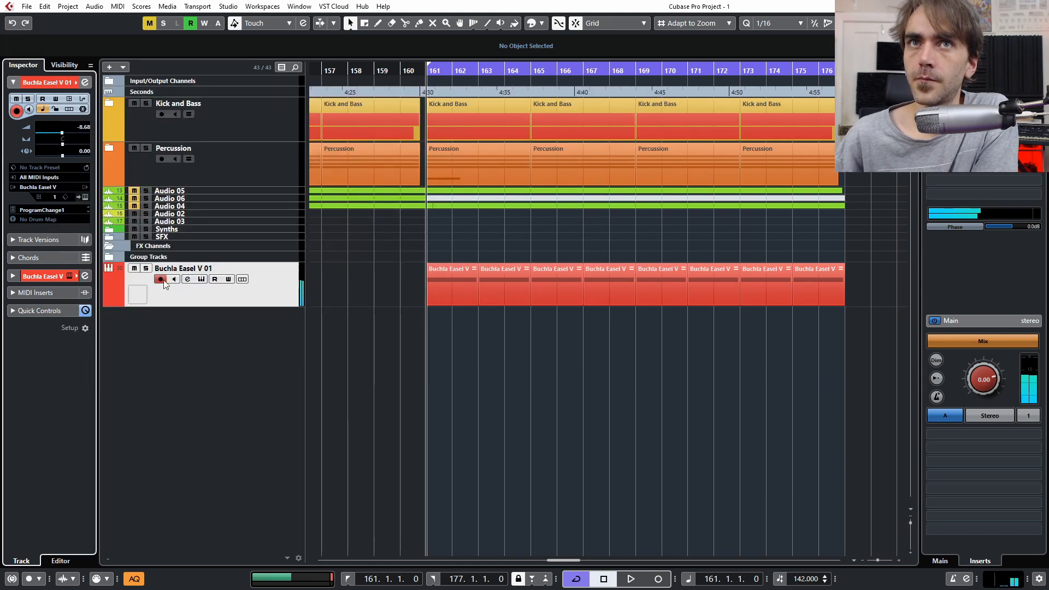
Solo the Buchla track during playback, transpose the note in its first part down two octaves to G0, and remove the solo
left_click(146, 267)
key("space")
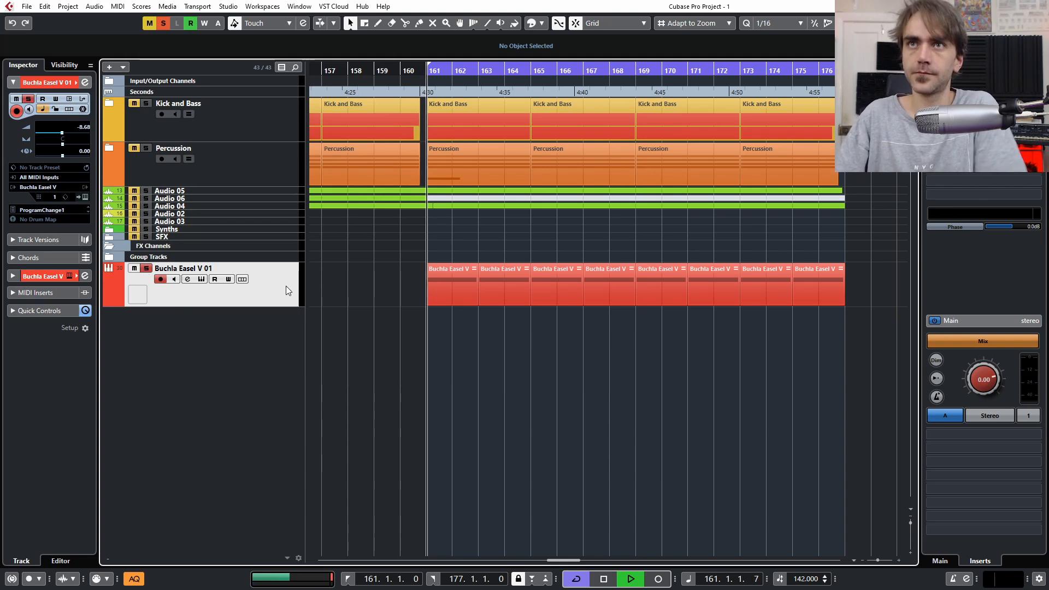
double_click(464, 297)
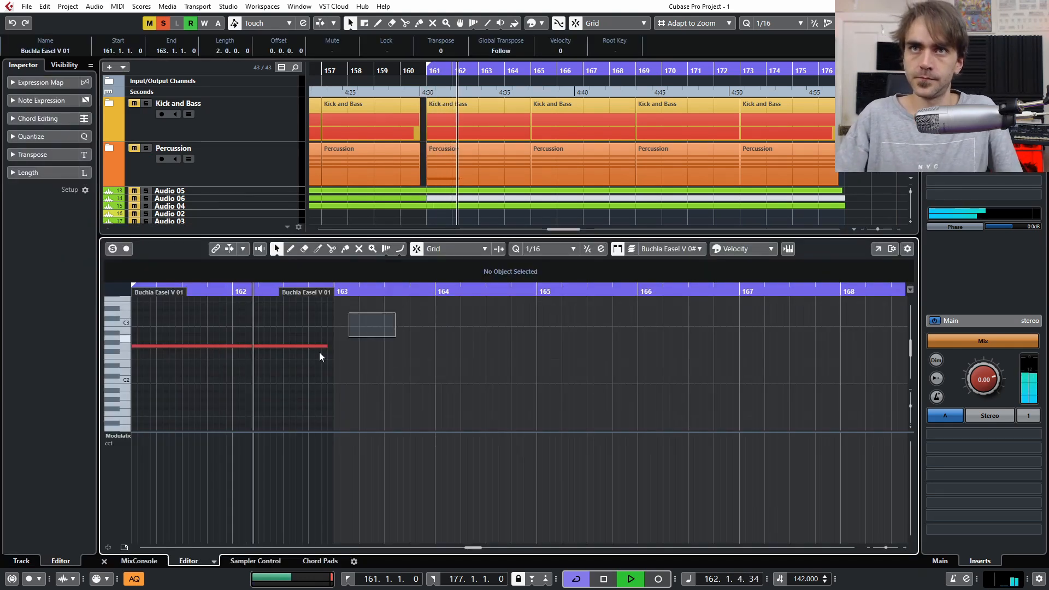
key("shift+Down")
key("shift+Down")
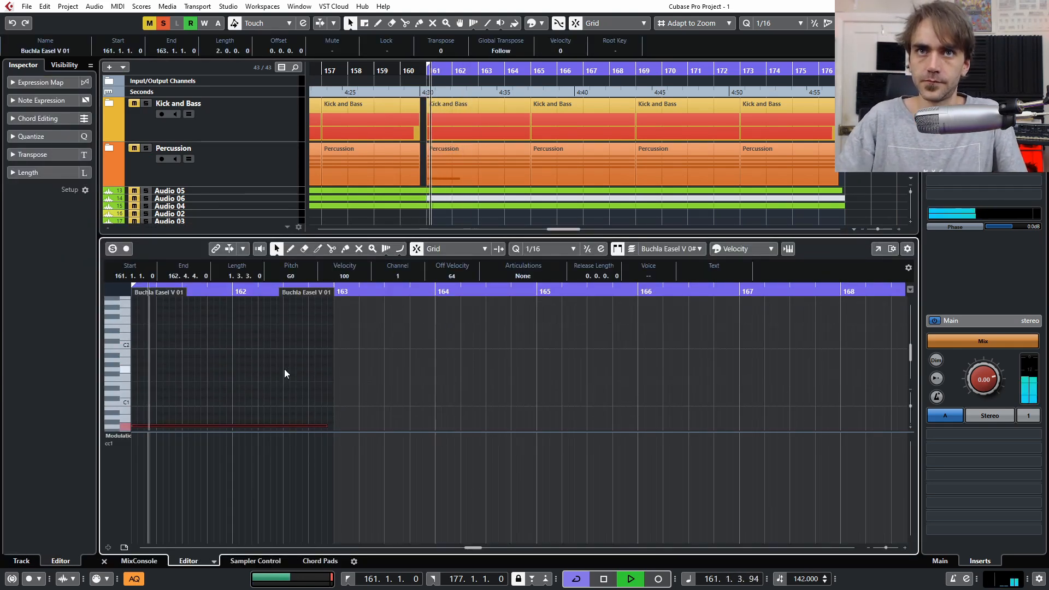
left_click(103, 561)
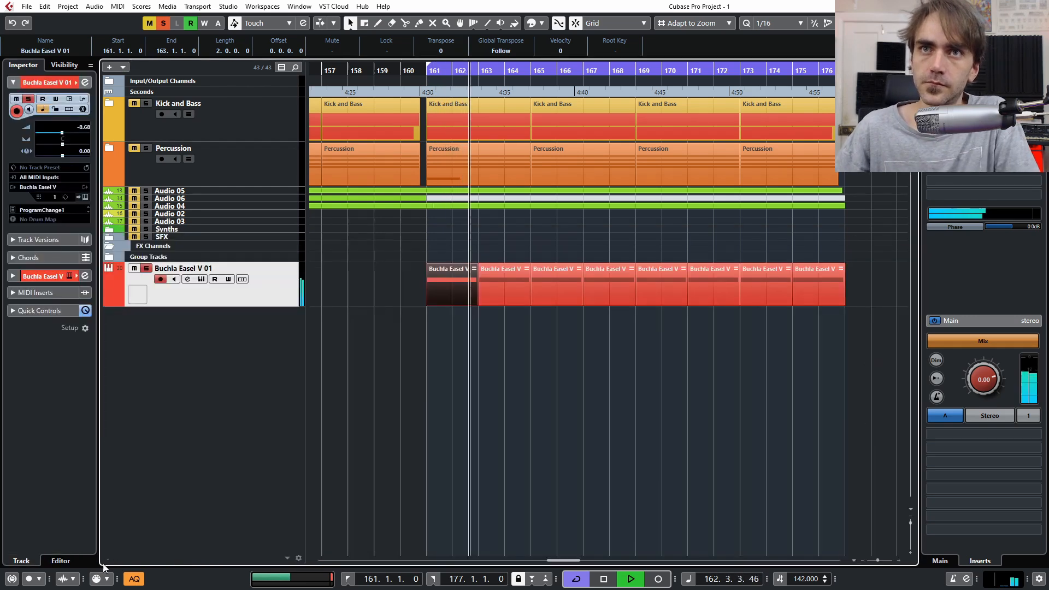
left_click(146, 268)
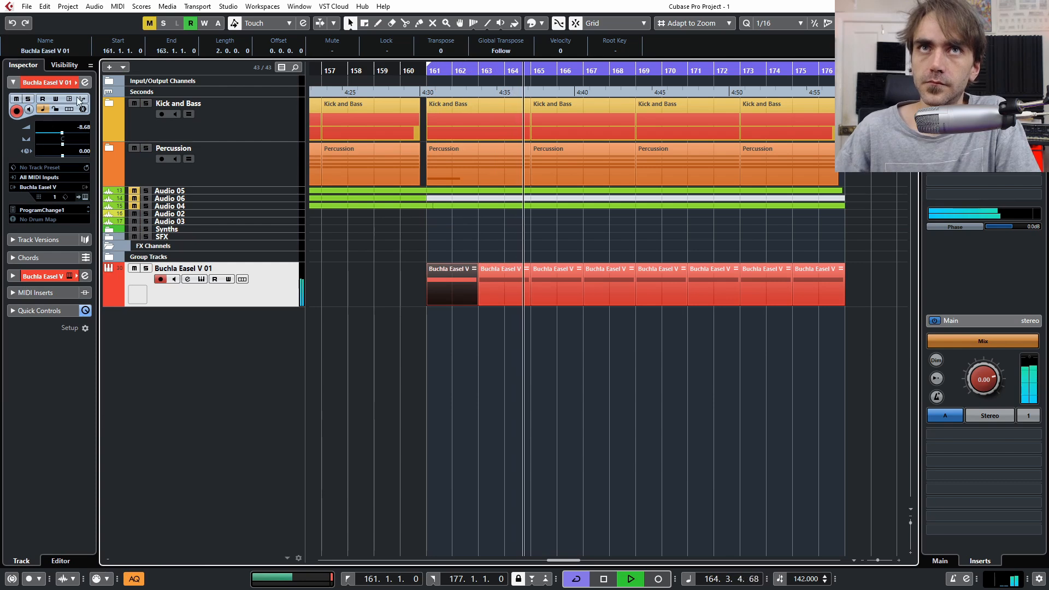
Reopen the Buchla Easel V and try the complex oscillator's timbre at 10 and its polarity switch, returning both to their original positions
left_click(85, 196)
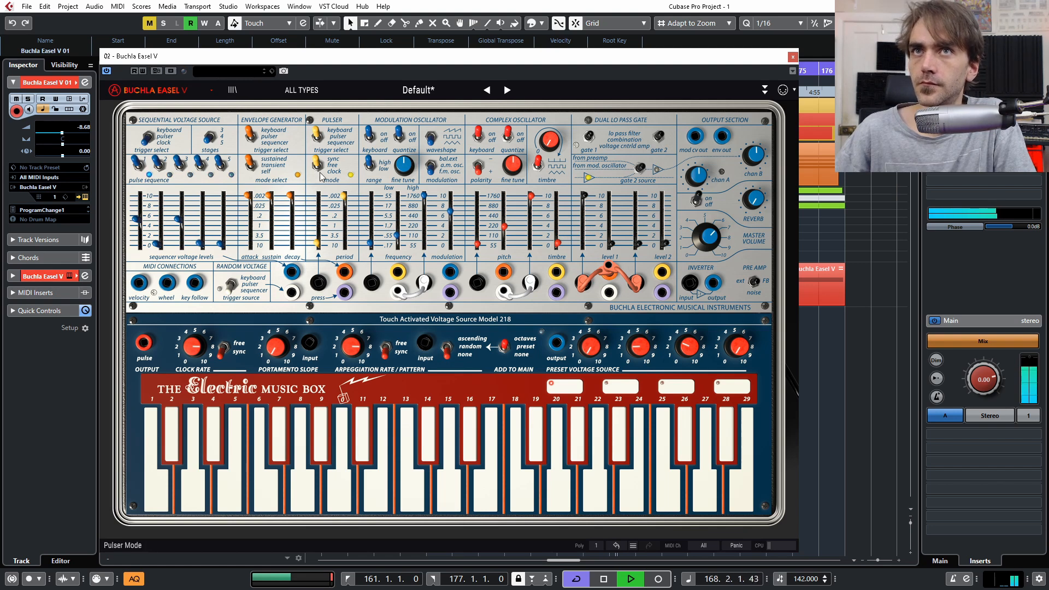
left_click_drag(558, 243, 558, 216)
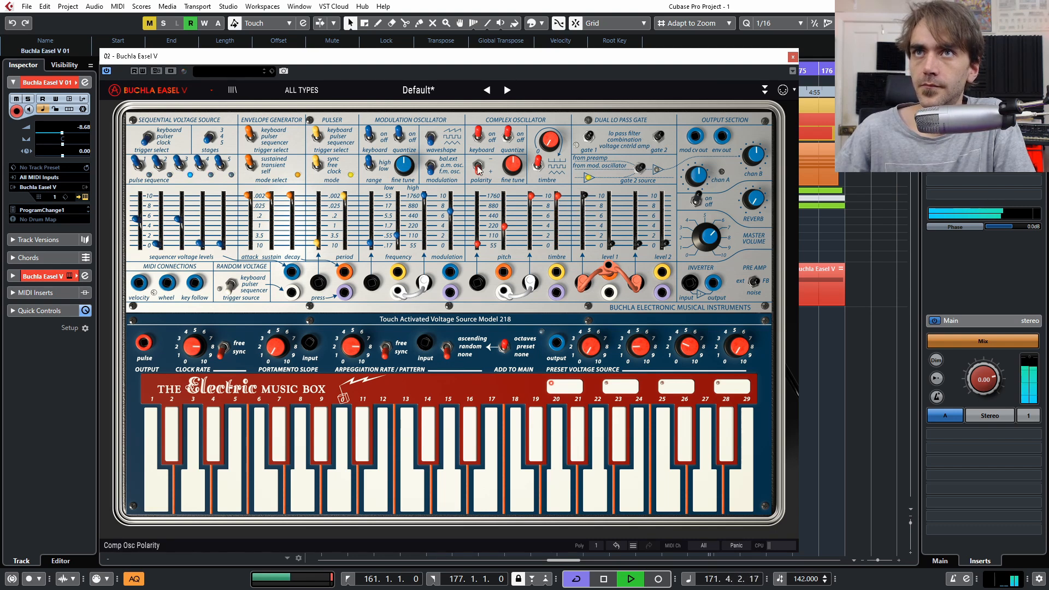
left_click_drag(560, 198, 557, 244)
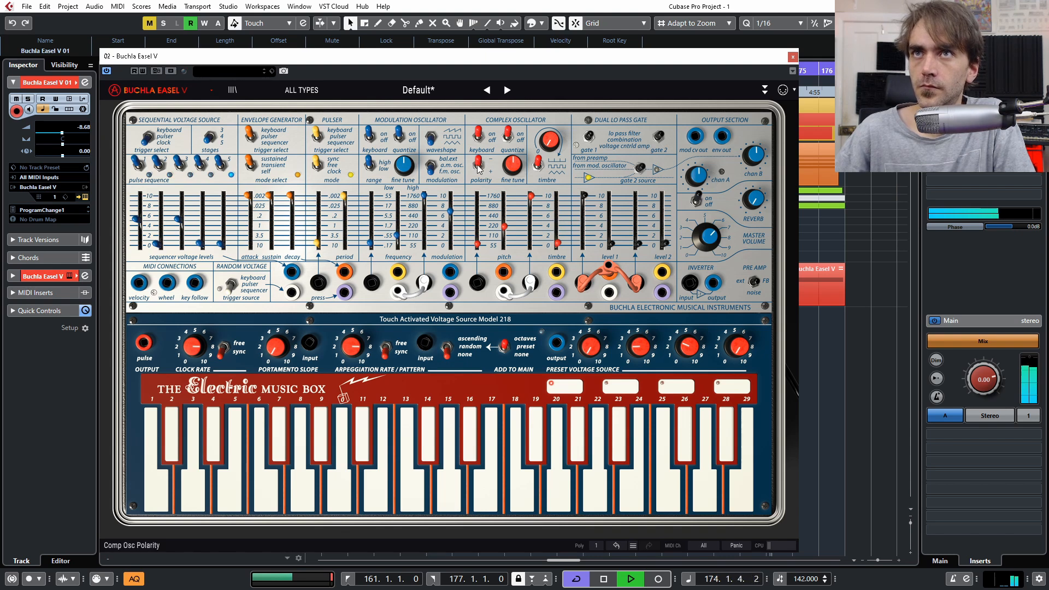
Route the random voltage through the inverter into the modulation input, and lower the modulation amount to about 2
left_click_drag(421, 284, 690, 281)
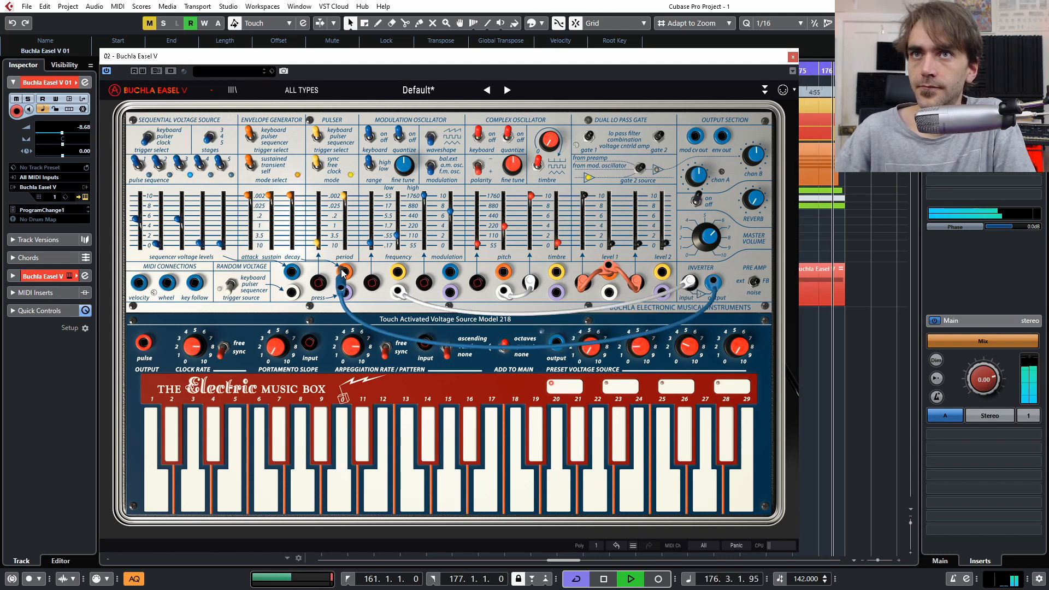
left_click_drag(424, 288, 714, 283)
left_click_drag(449, 211, 452, 236)
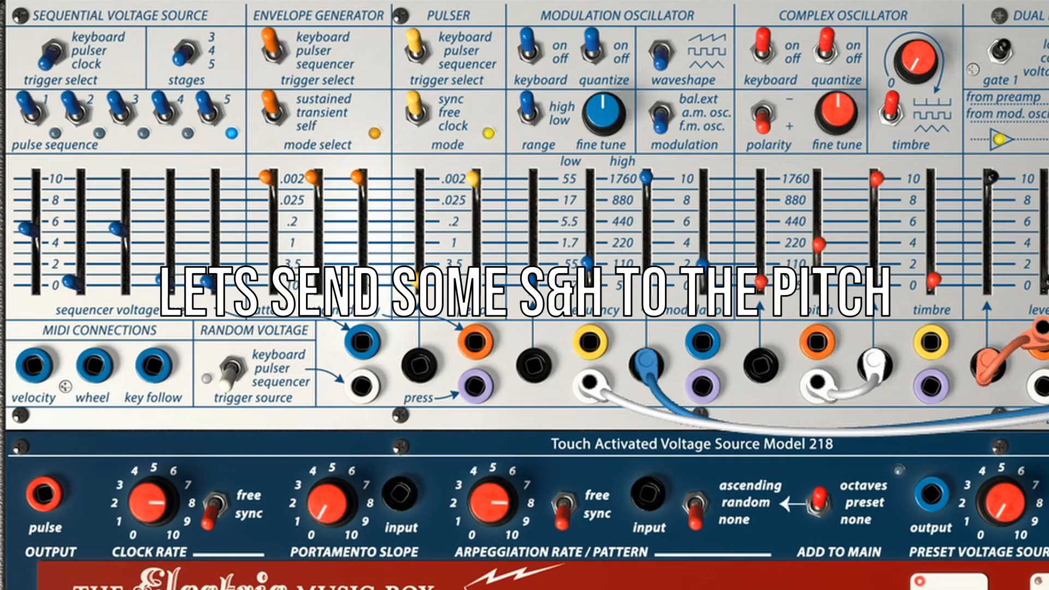
Patch a white random voltage output into the complex oscillator's pitch input and try input levels, ending at 1.00
left_click_drag(763, 357, 816, 384)
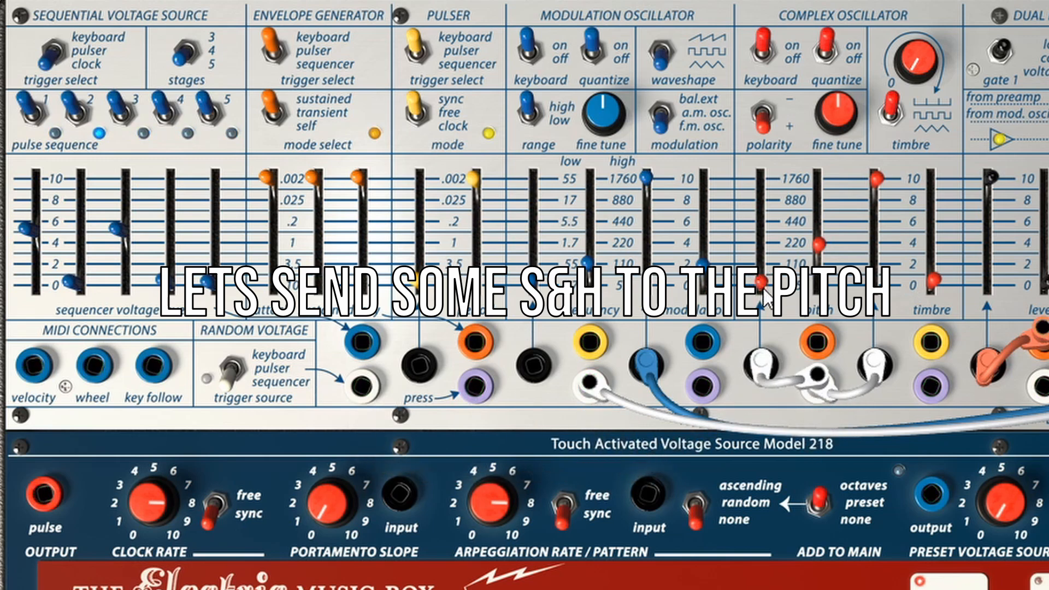
left_click_drag(764, 295, 762, 181)
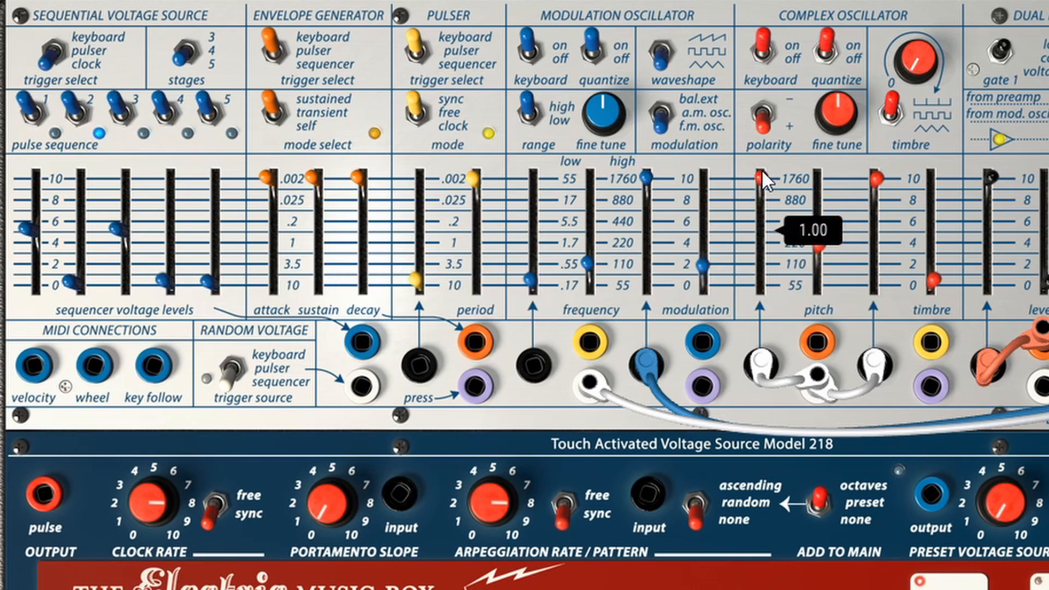
left_click_drag(762, 173, 761, 228)
double_click(761, 230)
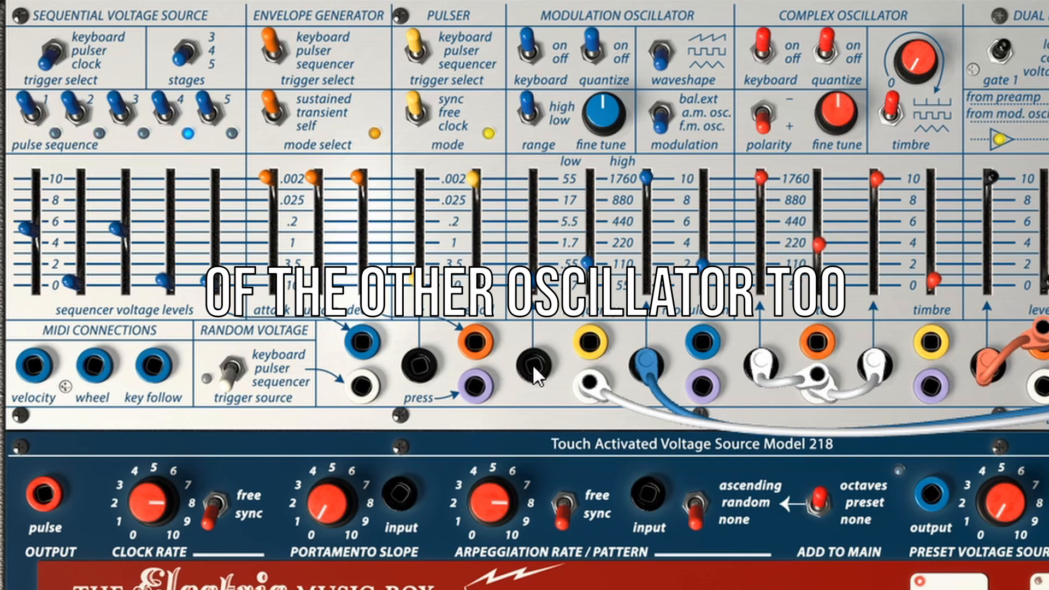
Patch the random voltage into the modulation oscillator's frequency input at level about 3, and lower the complex oscillator's pitch input level to zero
left_click_drag(533, 365, 820, 376)
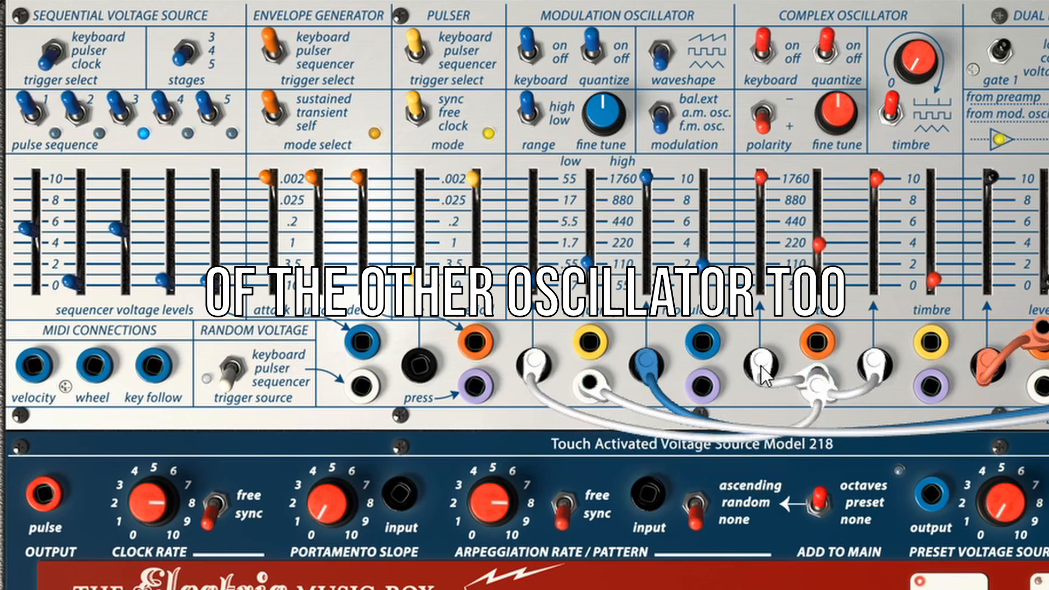
left_click_drag(530, 281, 531, 183)
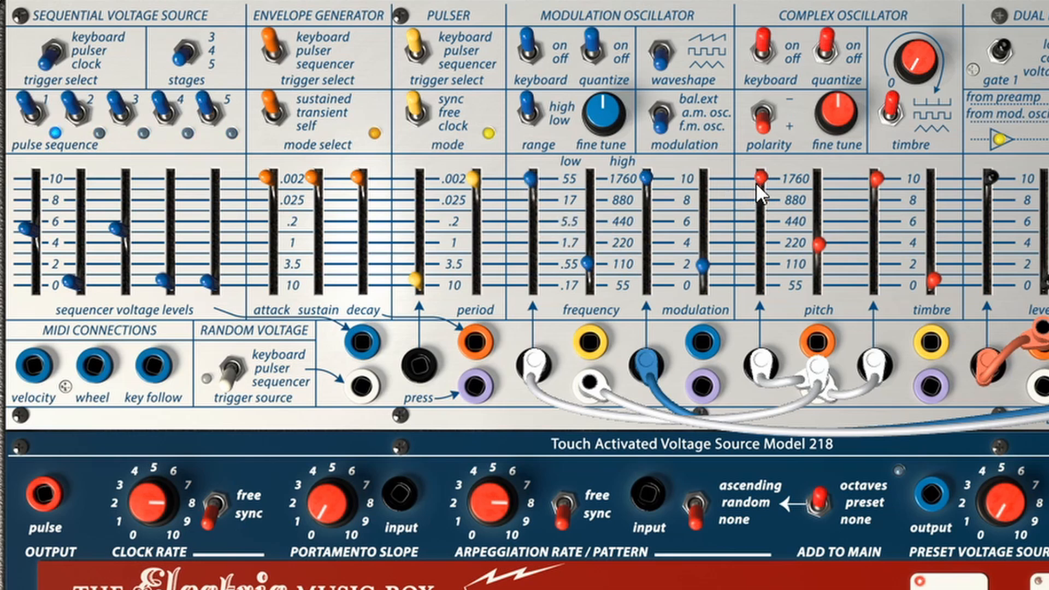
left_click_drag(761, 179, 765, 297)
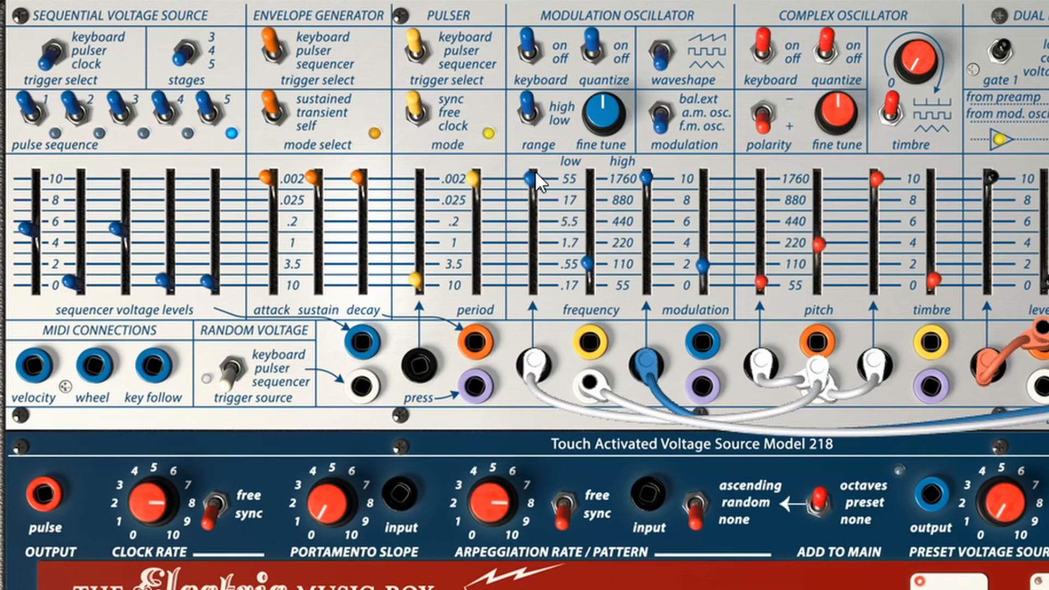
left_click_drag(530, 180, 530, 224)
left_click_drag(370, 216, 369, 232)
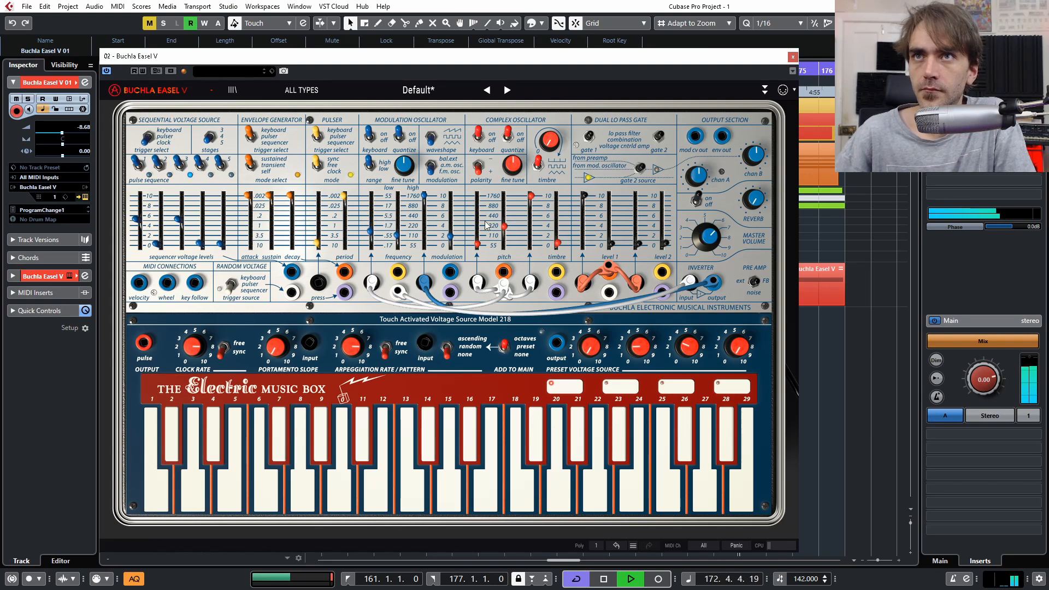
Try the complex oscillator's pitch input level at 1.00 while adjusting the modulation oscillator's frequency input level, and lower the pitch level back to zero
left_click_drag(477, 243, 477, 244)
left_click_drag(477, 196, 477, 195)
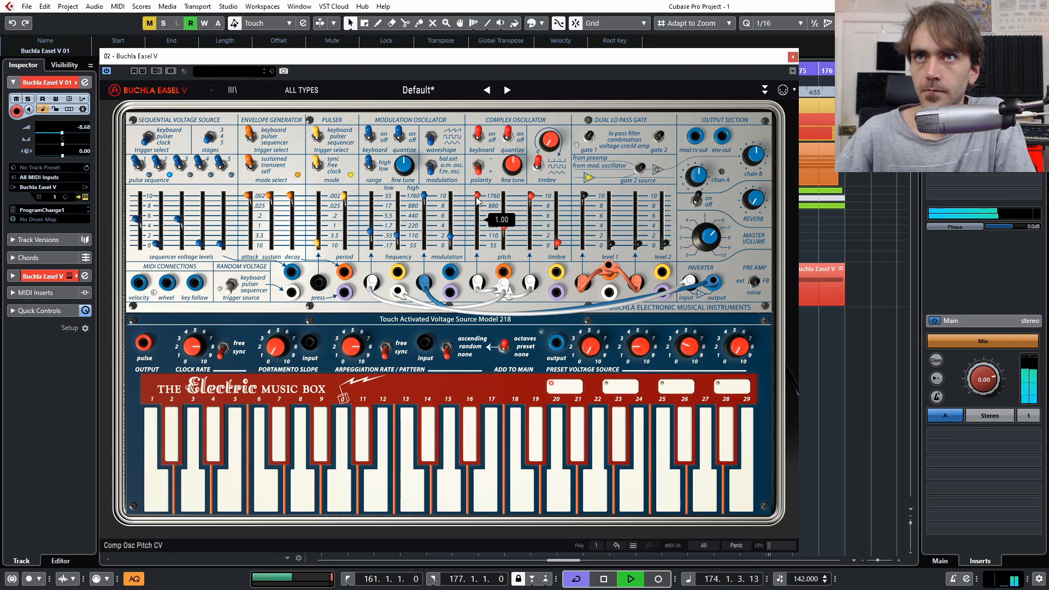
mouse_move(371, 236)
left_mouse_down()
mouse_move(371, 220)
mouse_move(371, 235)
left_mouse_up()
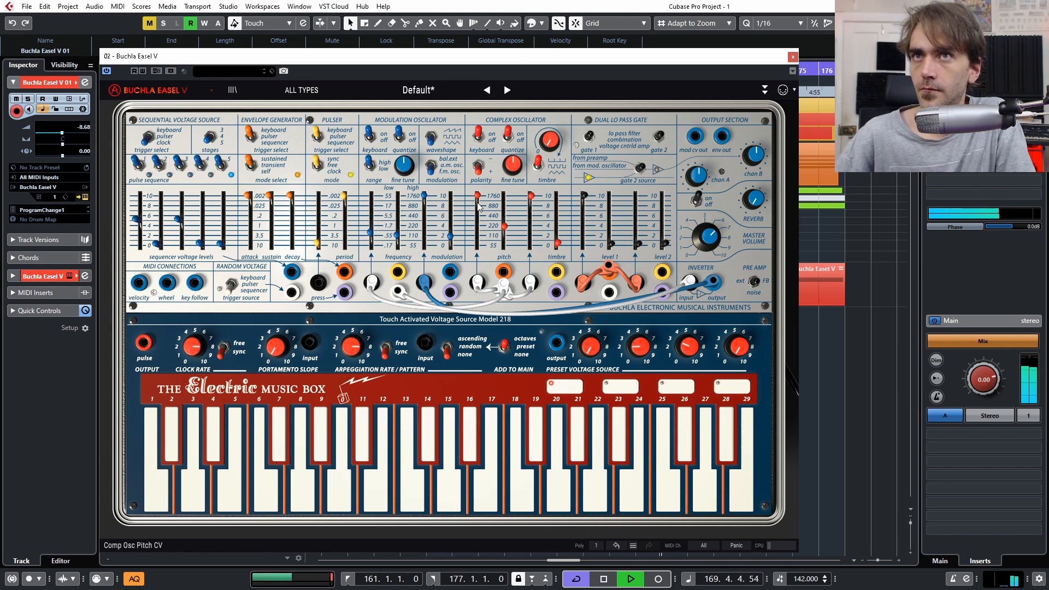
left_click_drag(478, 201, 478, 230)
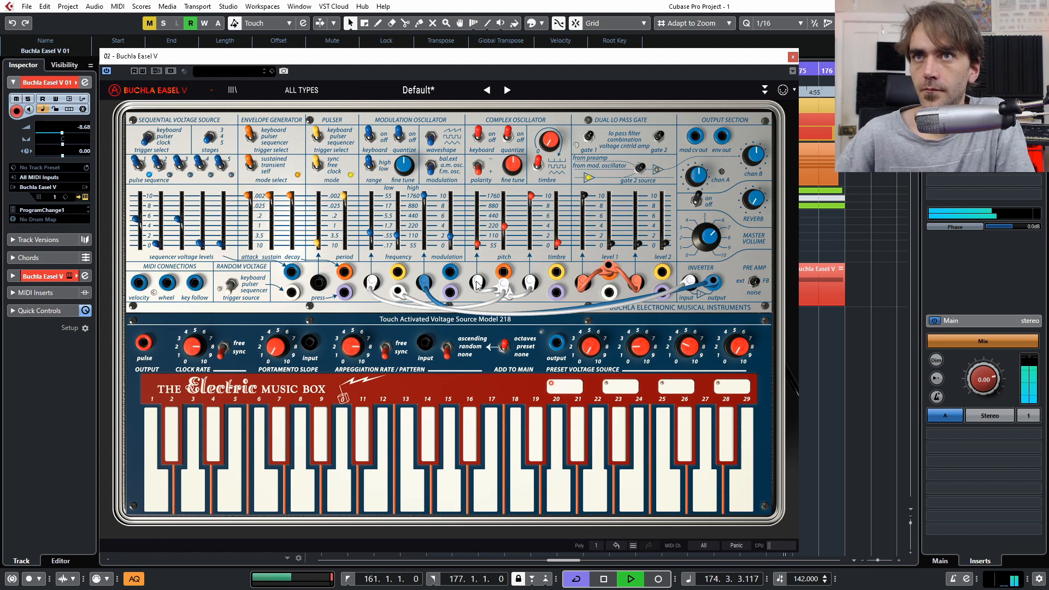
Patch the blue sequencer output into the complex oscillator's pitch input at level 10, and lower the modulation oscillator's frequency input level to zero
left_click_drag(477, 285, 292, 271)
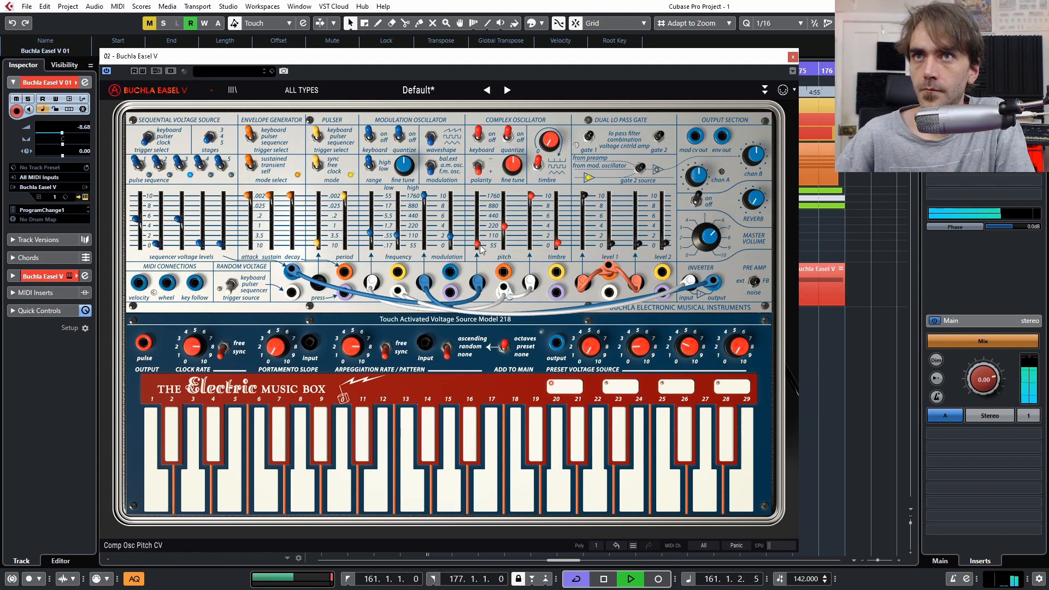
left_click_drag(481, 249, 479, 195)
left_click_drag(371, 233, 369, 220)
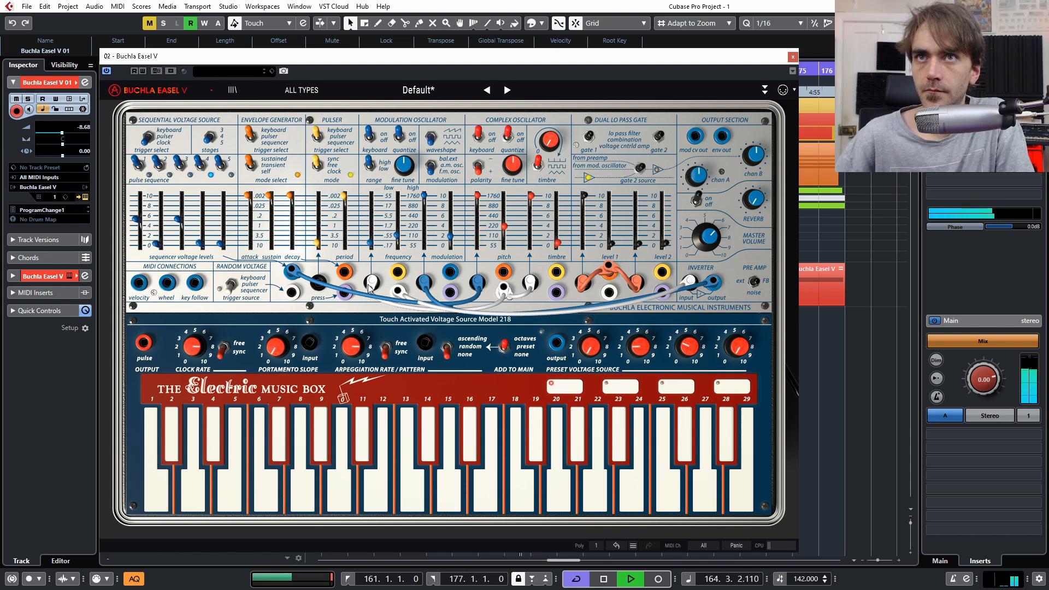
Patch the blue sequencer output into the modulation oscillator's frequency input, raise its level to 10, and try the oscillator frequency around 0.512
left_click_drag(371, 283, 292, 268)
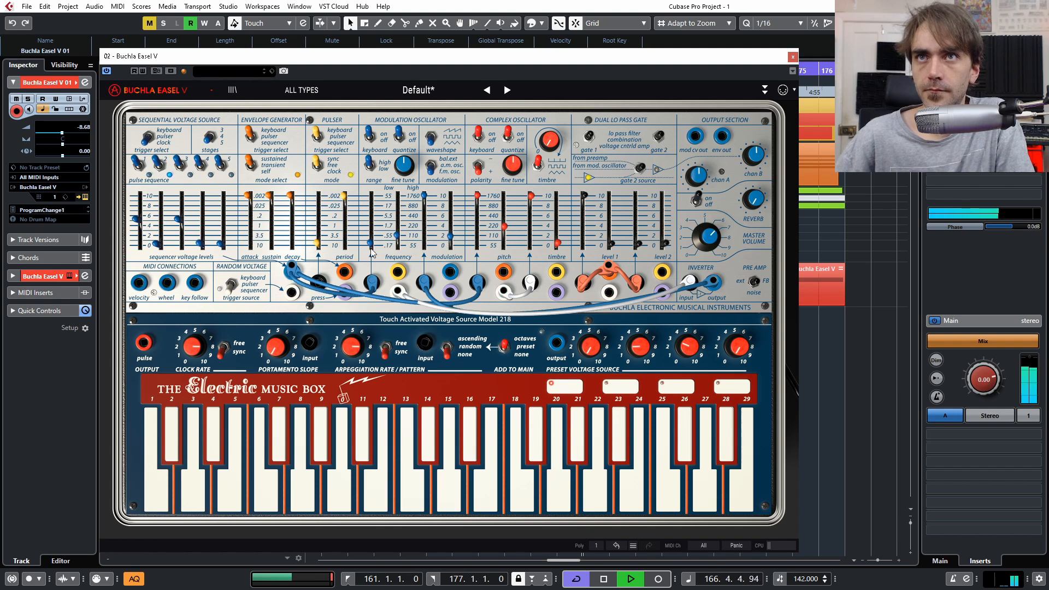
left_click_drag(371, 245, 371, 228)
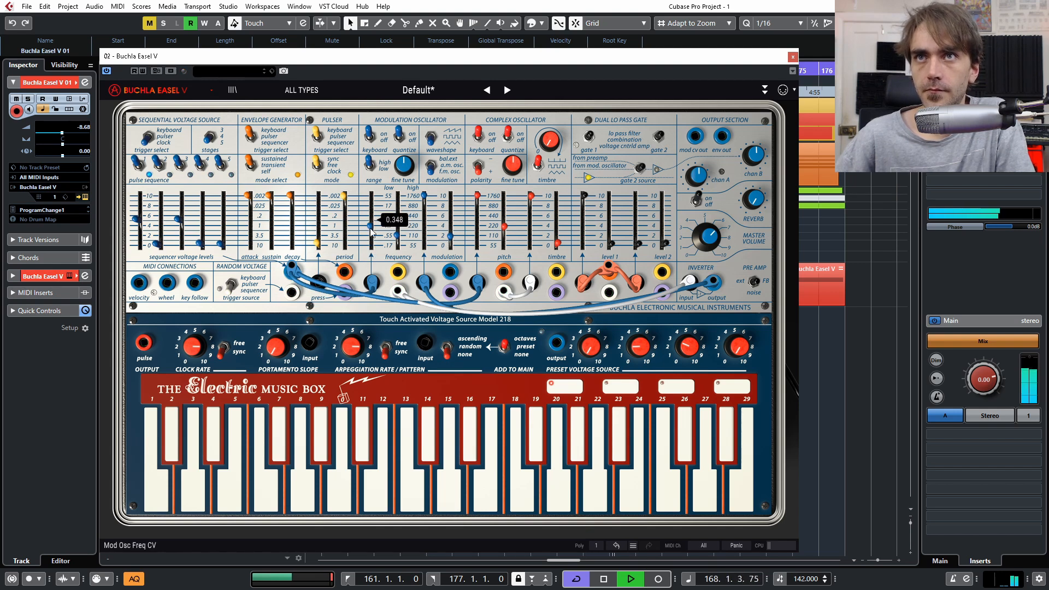
left_click_drag(372, 223, 372, 220)
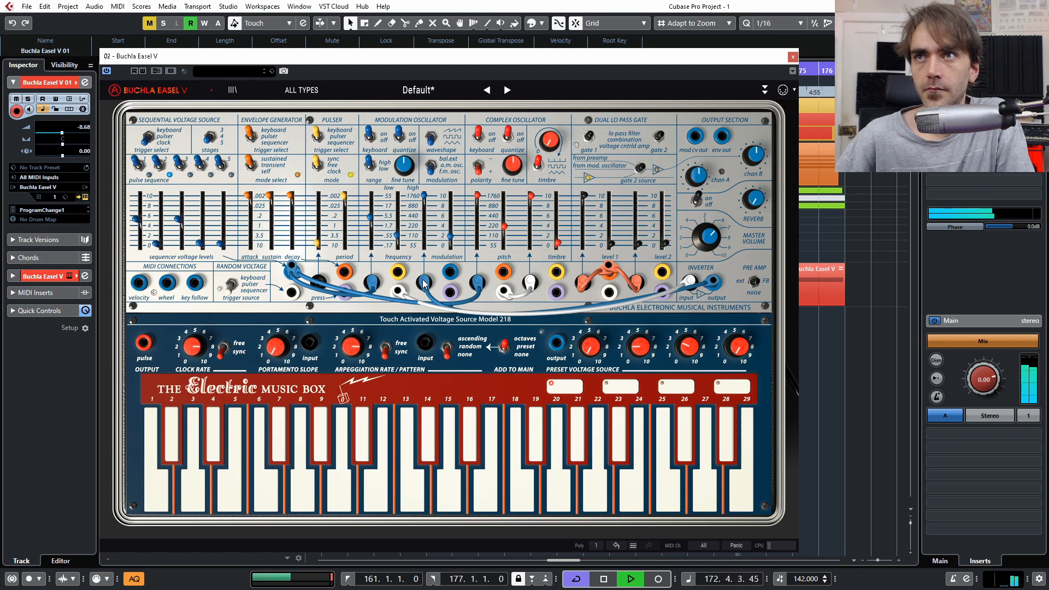
left_click_drag(372, 221, 372, 202)
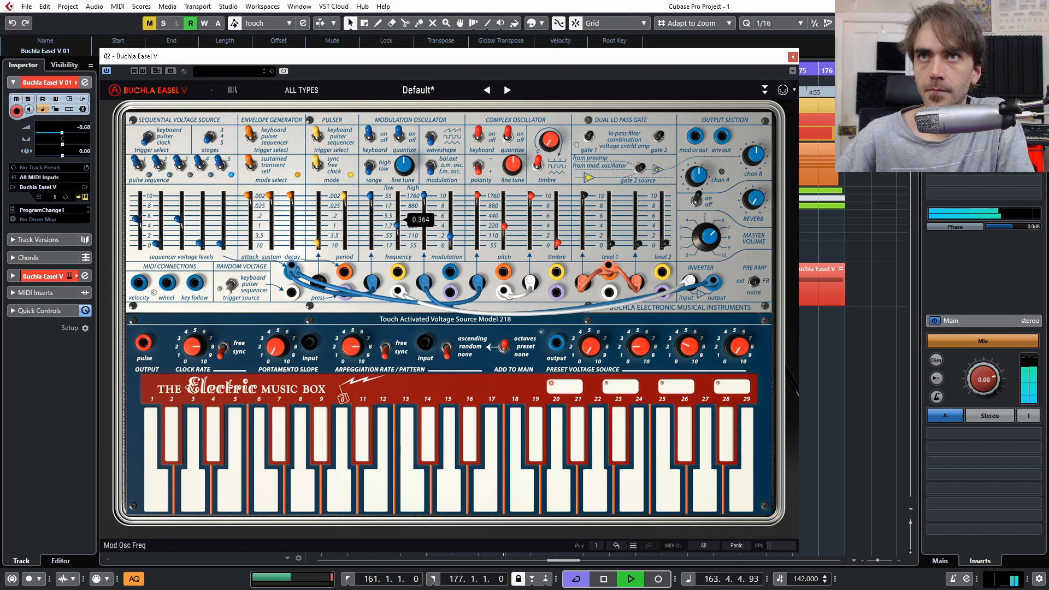
left_click_drag(397, 224, 397, 208)
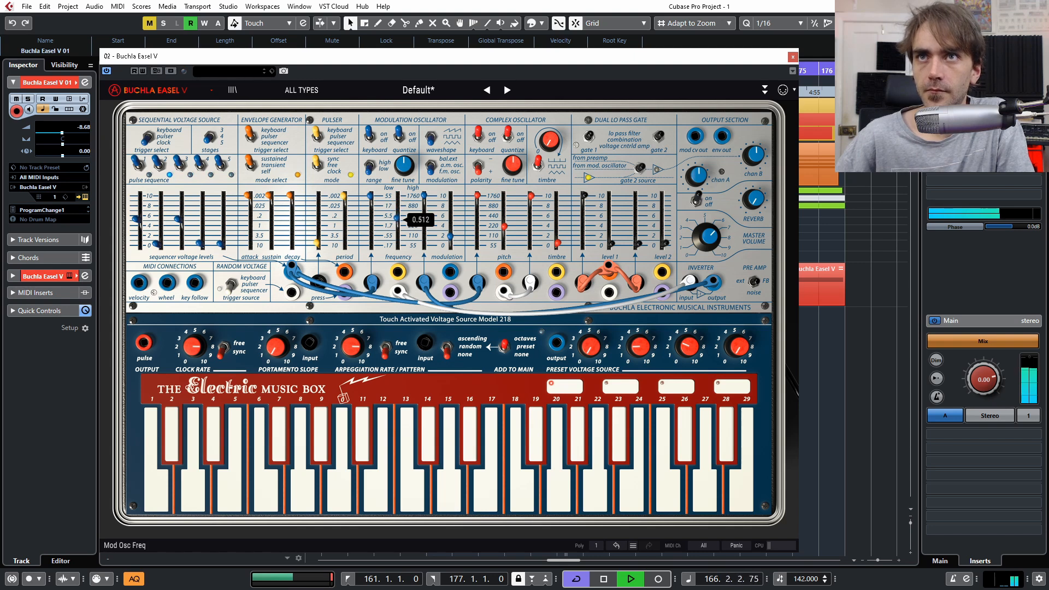
Lower the modulation oscillator's frequency to minimum and set the complex oscillator's pitch input level to about 6
left_click_drag(477, 197, 477, 246)
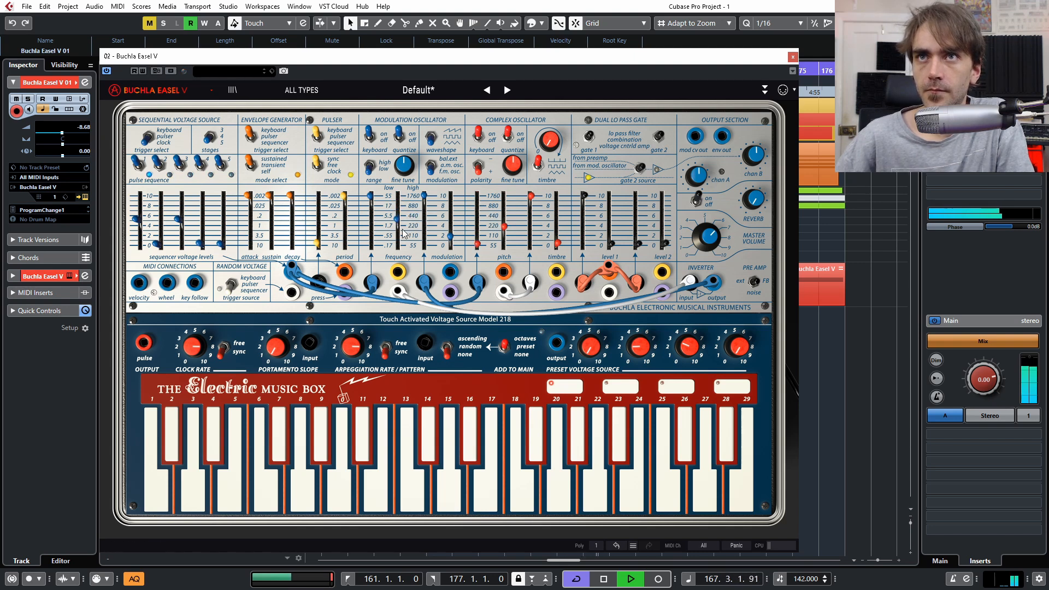
left_click_drag(399, 222, 396, 246)
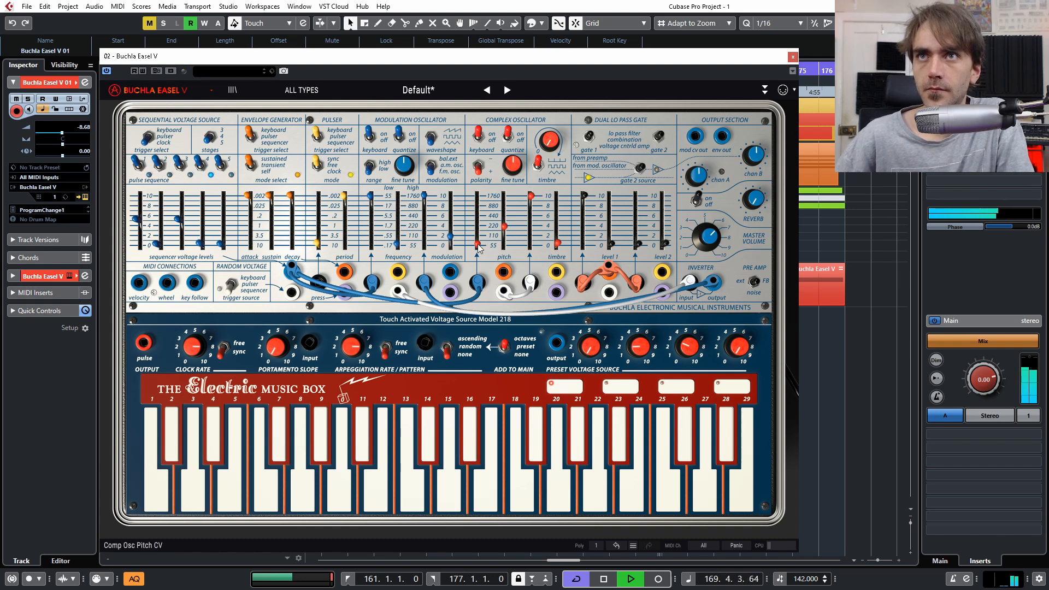
left_click_drag(477, 245, 478, 215)
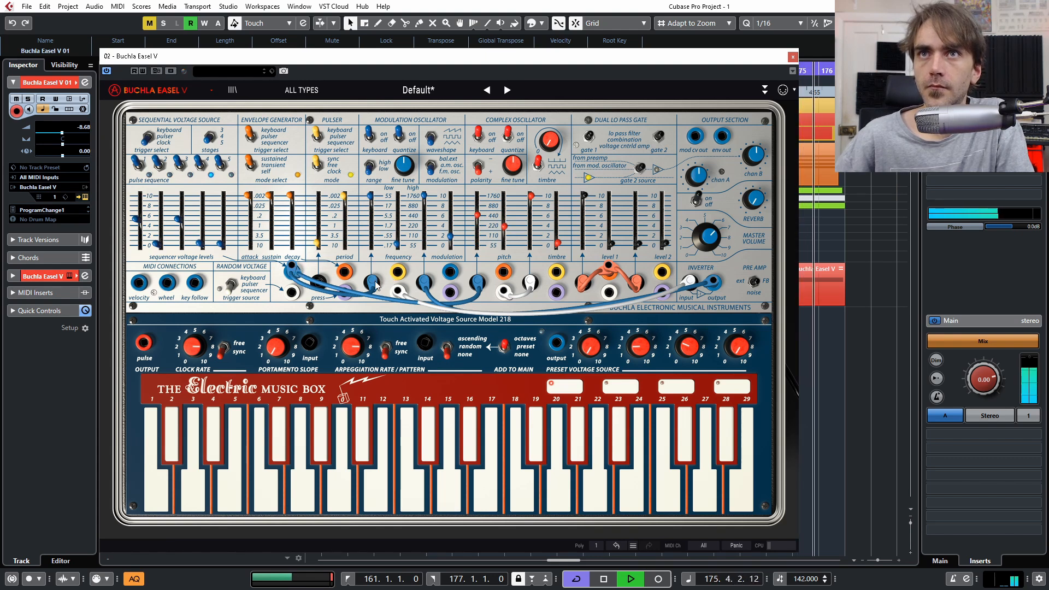
Repatch the modulation oscillator's frequency input and the complex oscillator's pitch input to the white random voltage outputs
left_click_drag(376, 285, 399, 290)
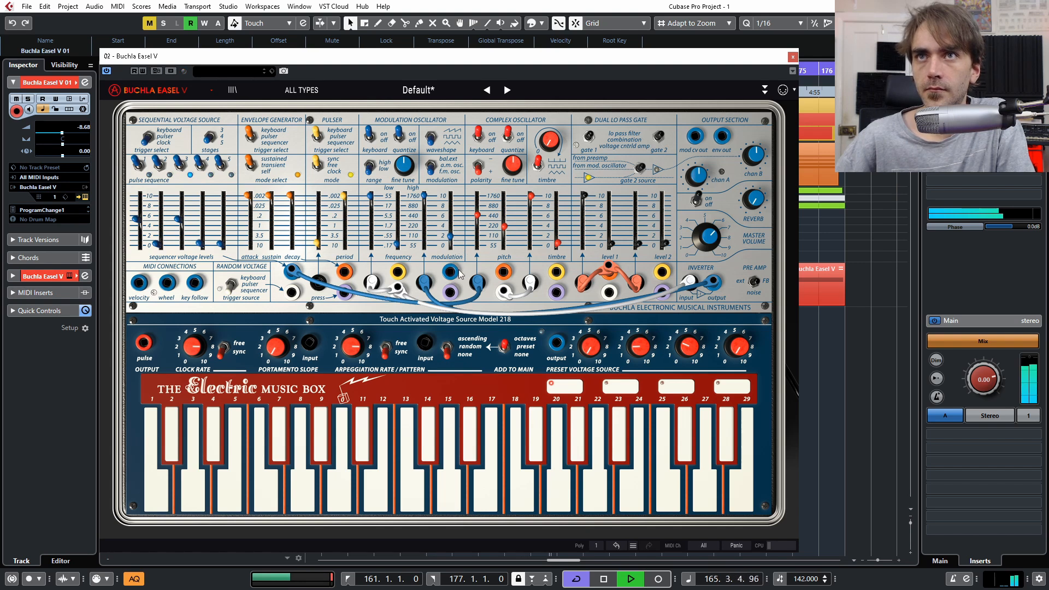
left_click_drag(473, 282, 467, 323)
left_click_drag(477, 285, 502, 292)
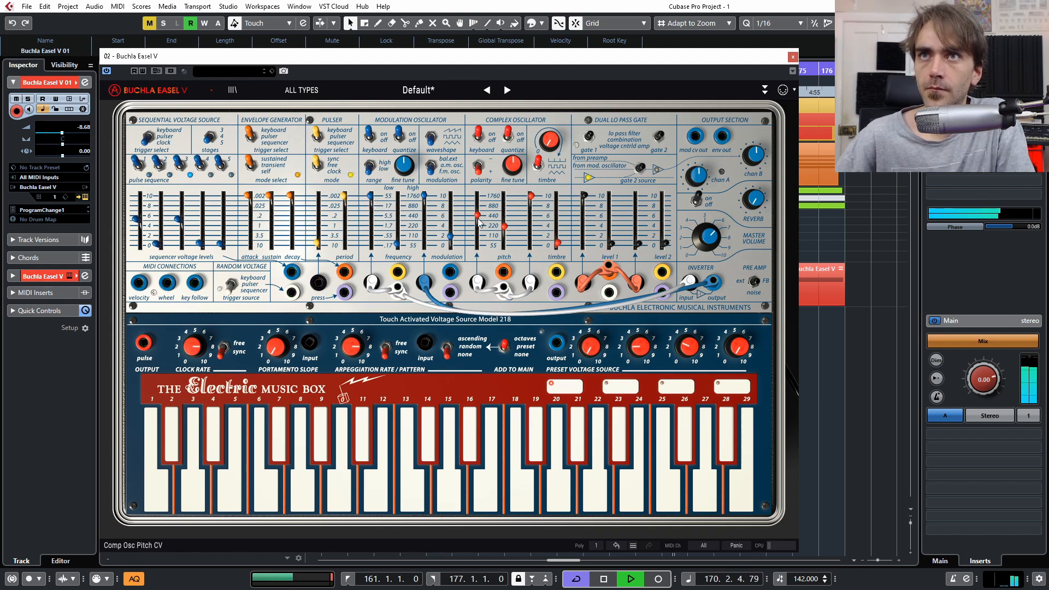
Raise the complex oscillator's pitch input level to 10 and set the modulation oscillator's frequency input level to about 5
left_click_drag(477, 214, 478, 201)
left_click_drag(370, 196, 371, 227)
mouse_move(371, 226)
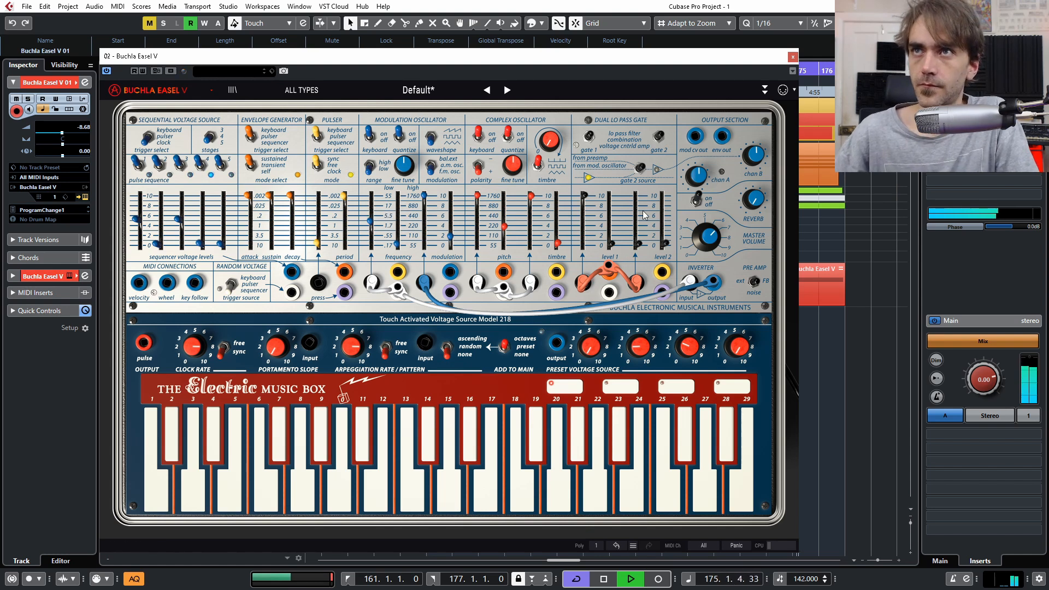
Trim the reverb level to about 0.484 and adjust the master volume in the output section
left_click_drag(753, 199, 753, 219)
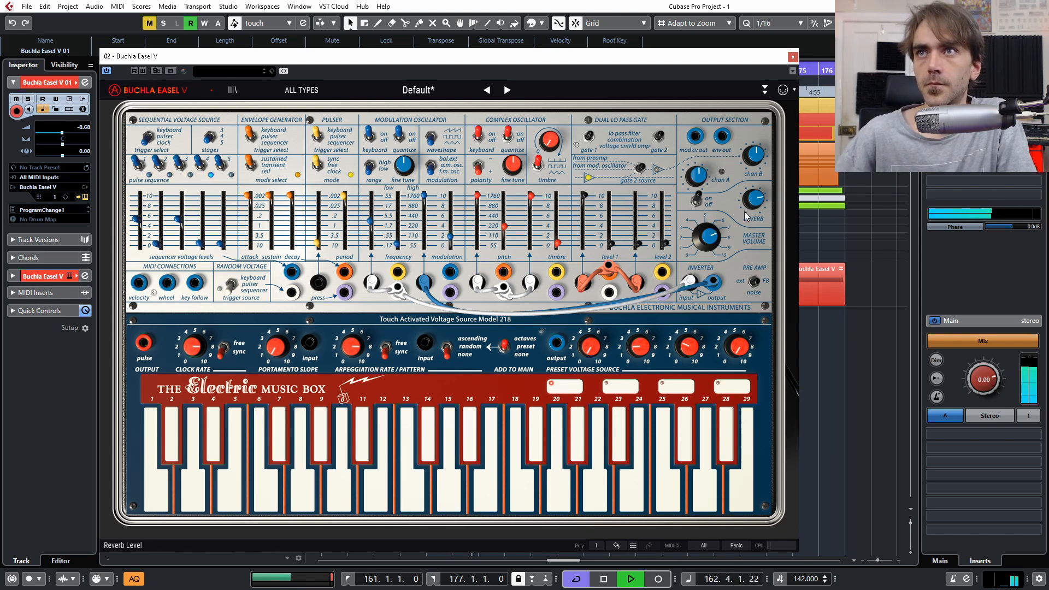
left_click_drag(708, 236, 708, 237)
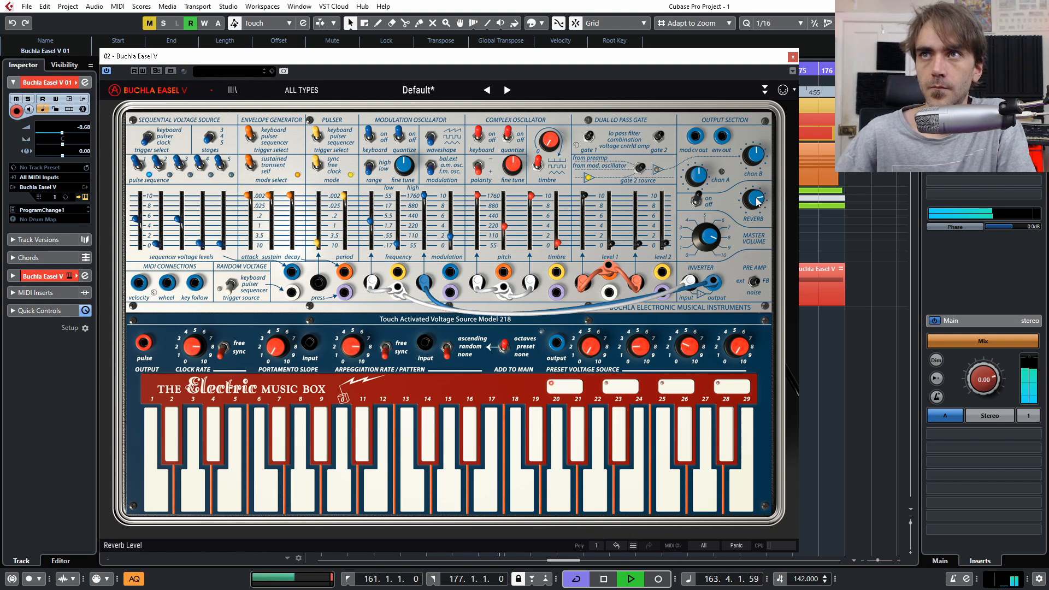
mouse_move(757, 200)
left_mouse_down()
mouse_move(757, 213)
mouse_move(759, 200)
left_mouse_up()
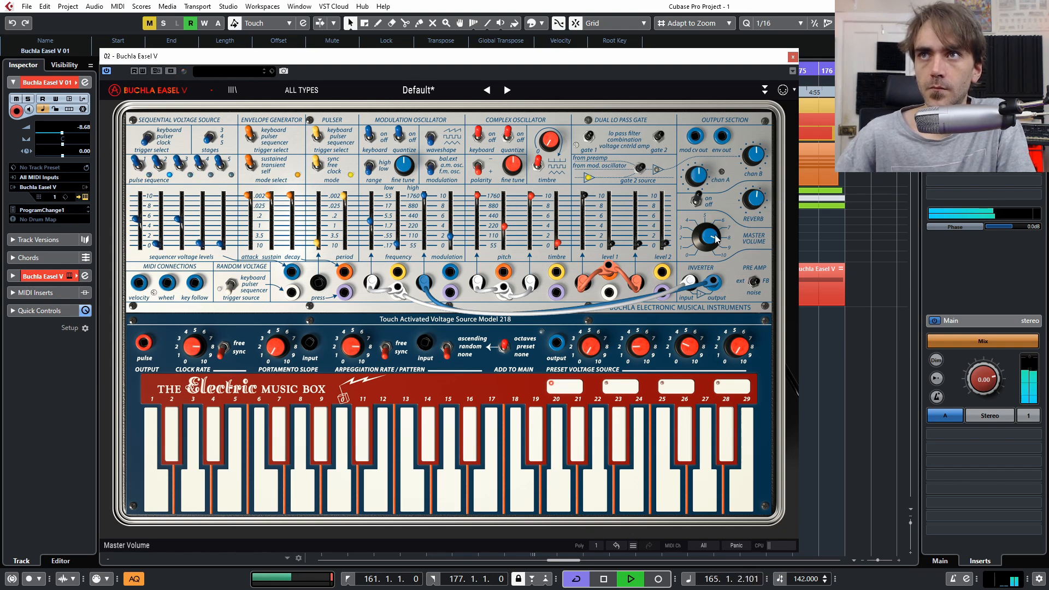
left_click_drag(708, 239, 708, 242)
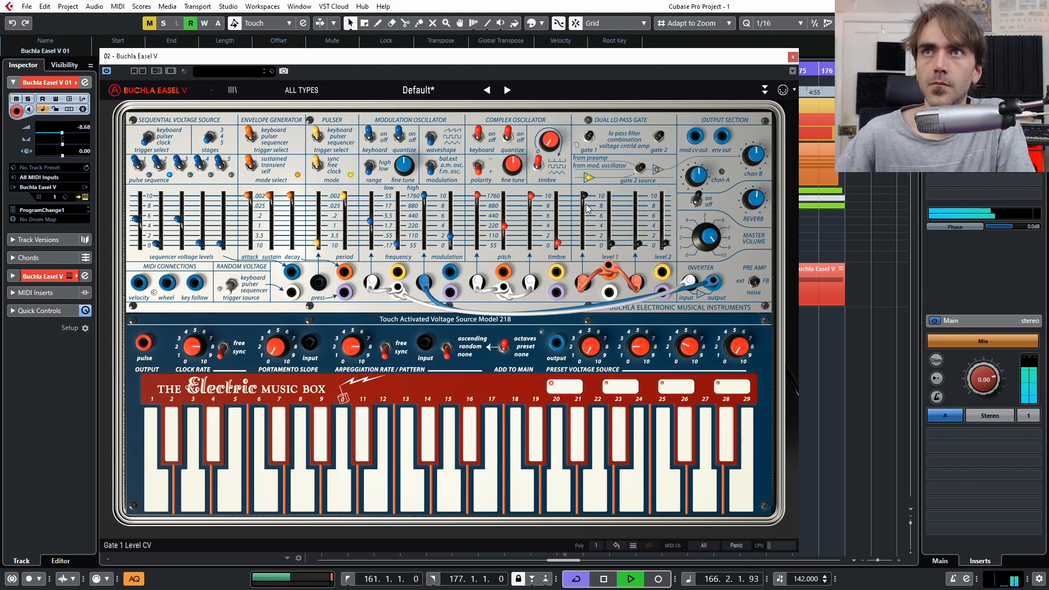
left_click_drag(758, 197, 758, 200)
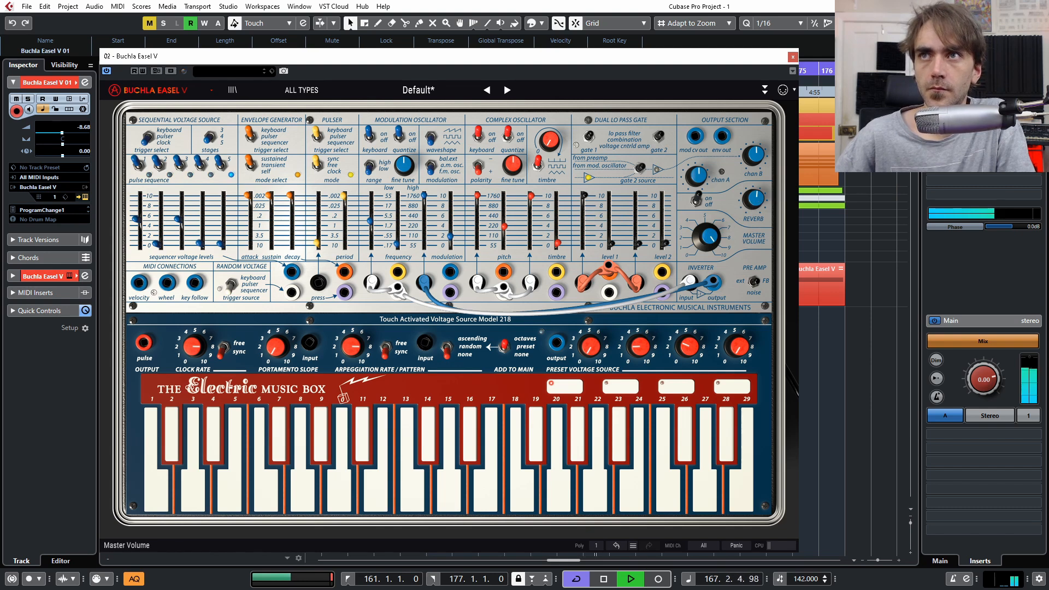
left_click_drag(772, 198, 772, 196)
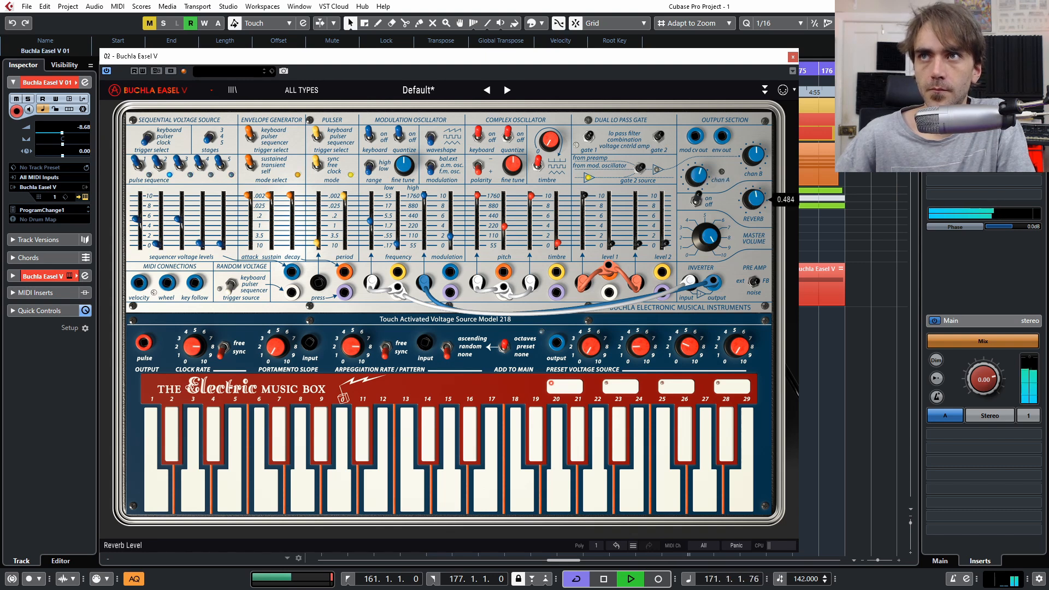
Lower both the modulation oscillator's frequency input level and the complex oscillator's pitch input level to zero
left_click_drag(370, 220, 371, 243)
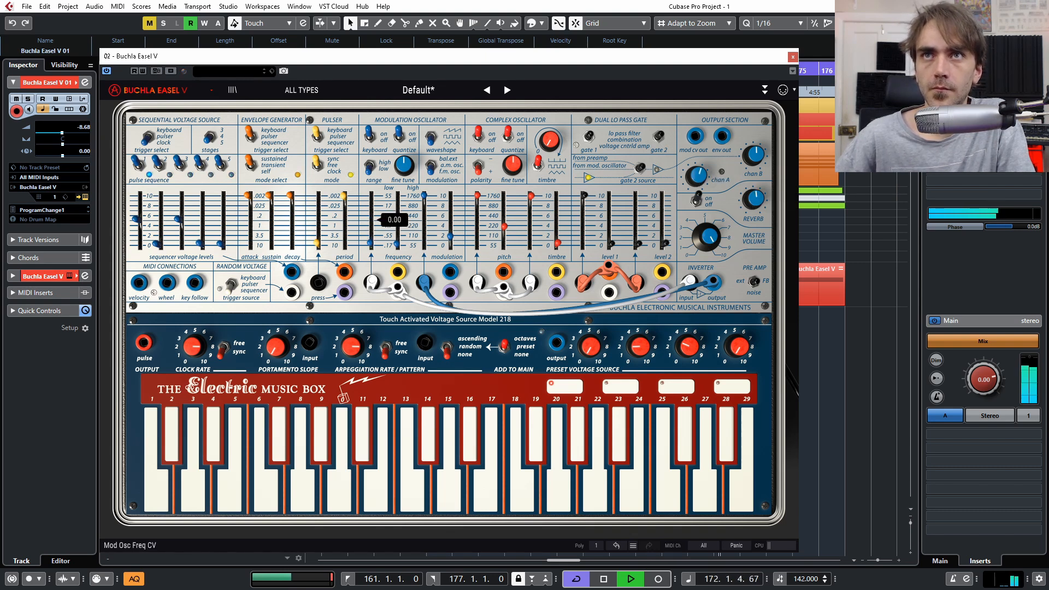
mouse_move(481, 198)
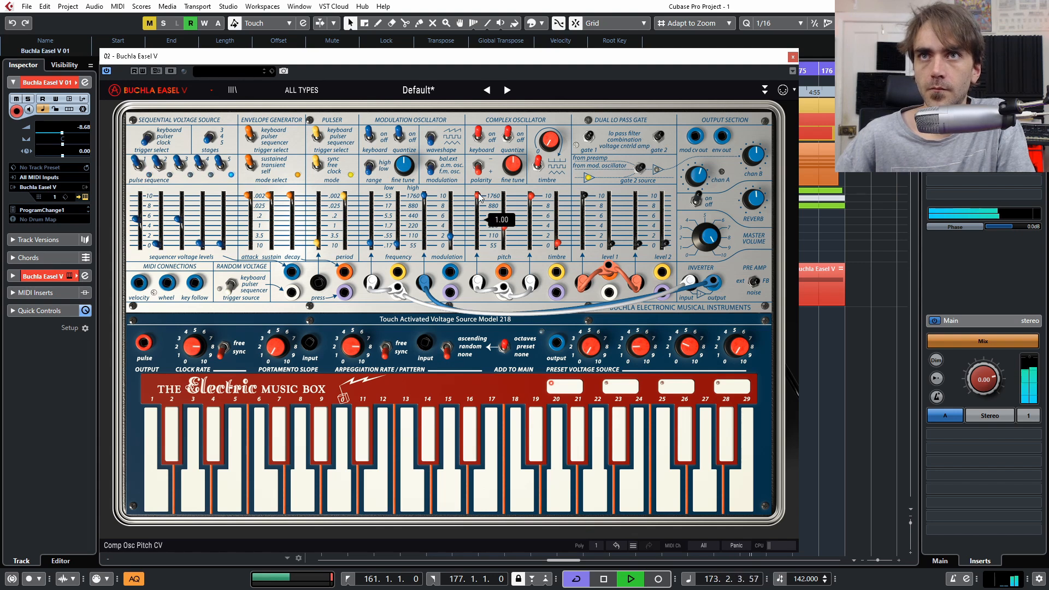
left_click_drag(480, 198, 479, 244)
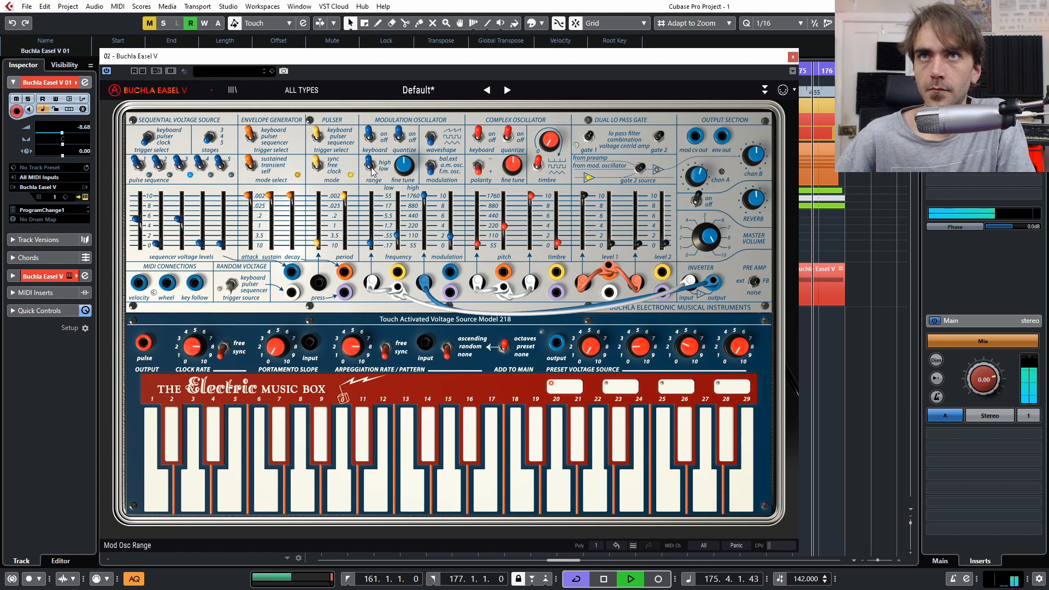
Stop playback and try the modulation oscillator's range switch at its high and low settings
key("space")
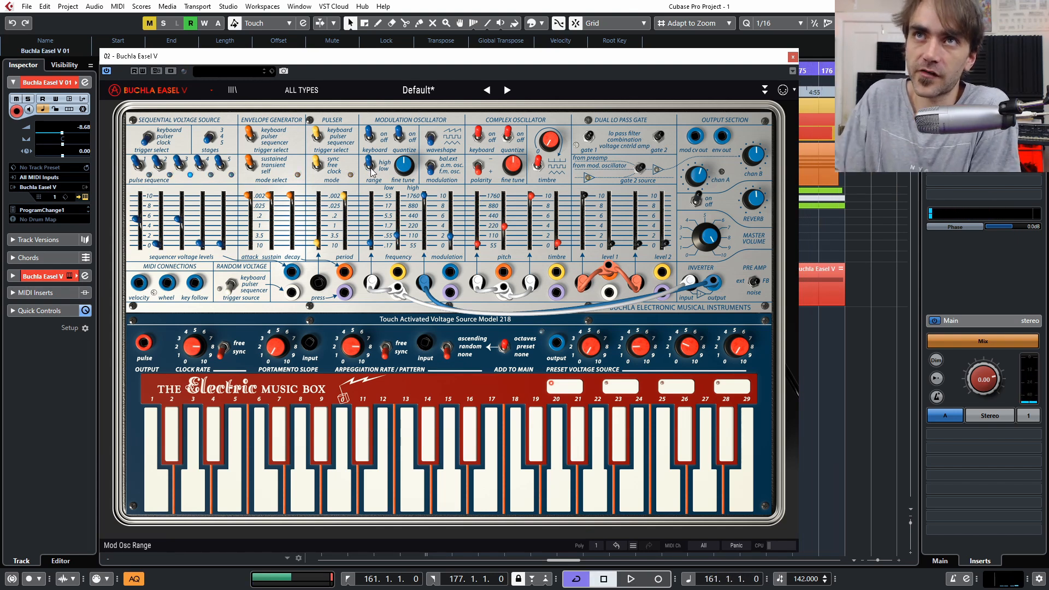
left_click(371, 173)
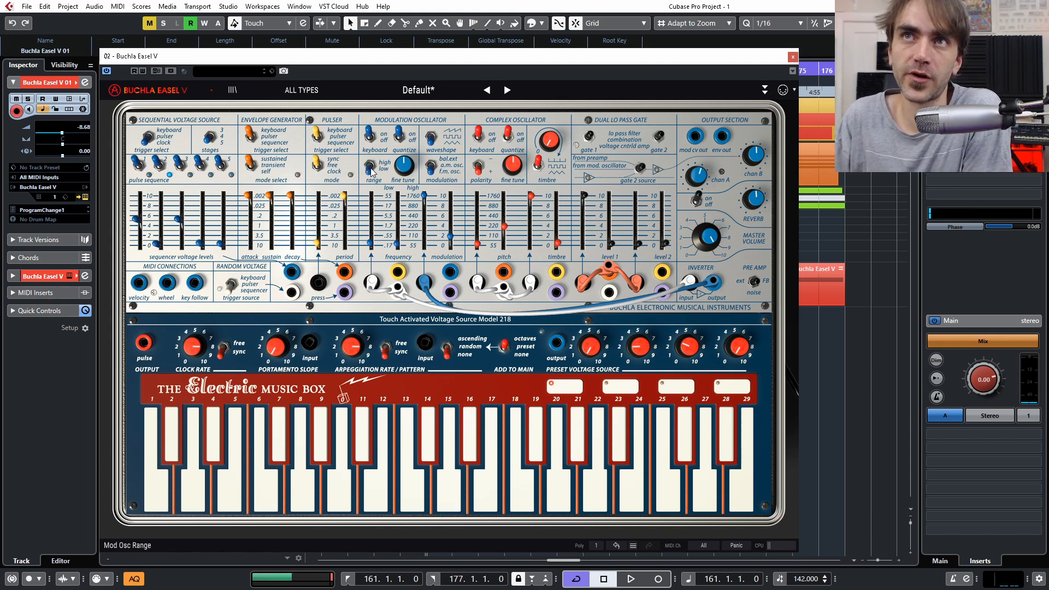
left_click(371, 173)
left_click(371, 173)
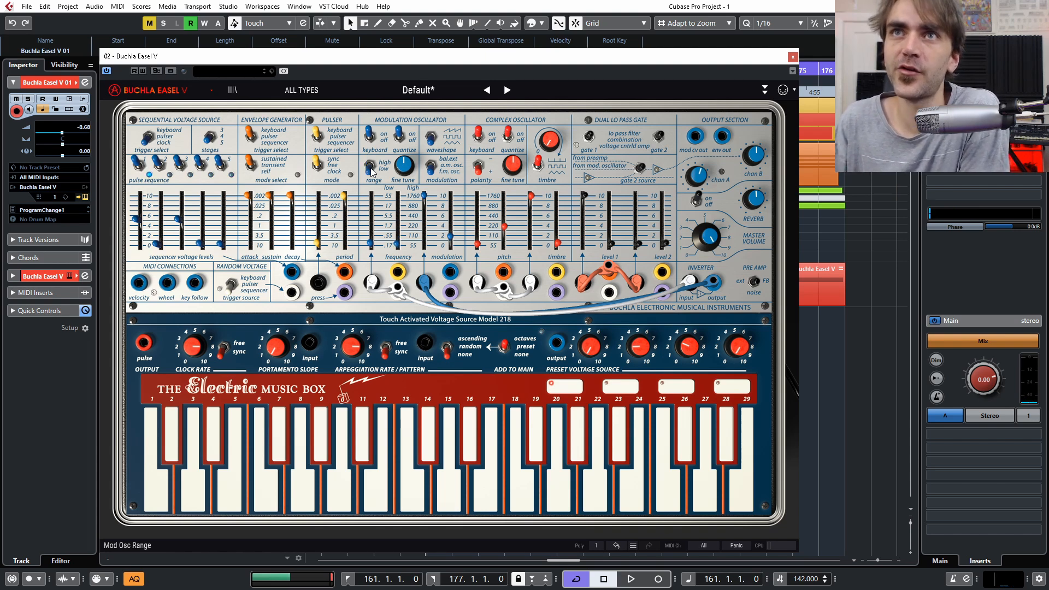
Adjust the modulation oscillator's frequency input level and raise the complex oscillator's pitch input level to 10
left_click_drag(365, 240, 365, 239)
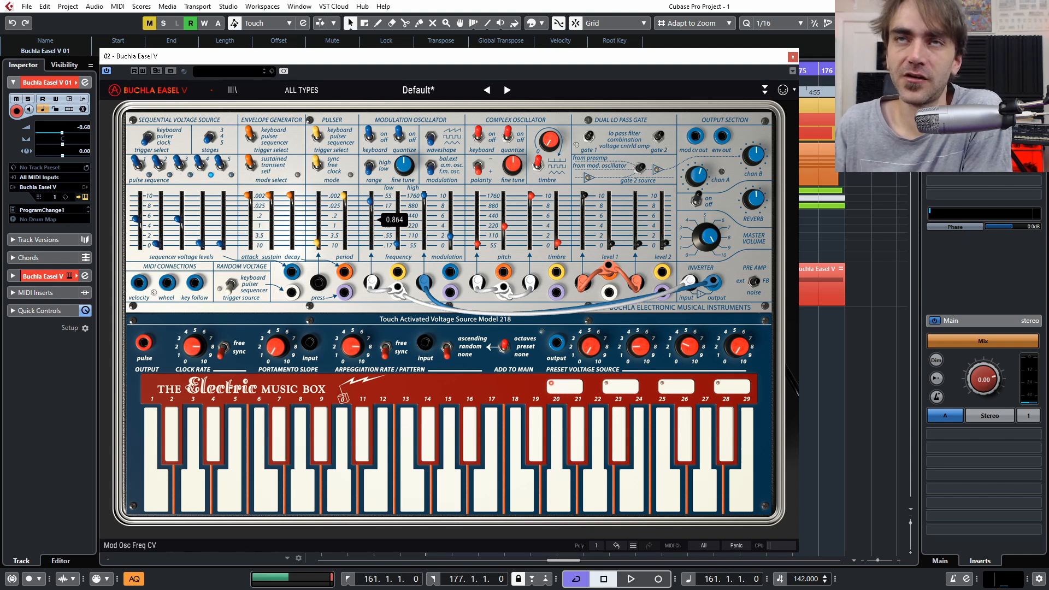
left_click_drag(370, 202, 371, 195)
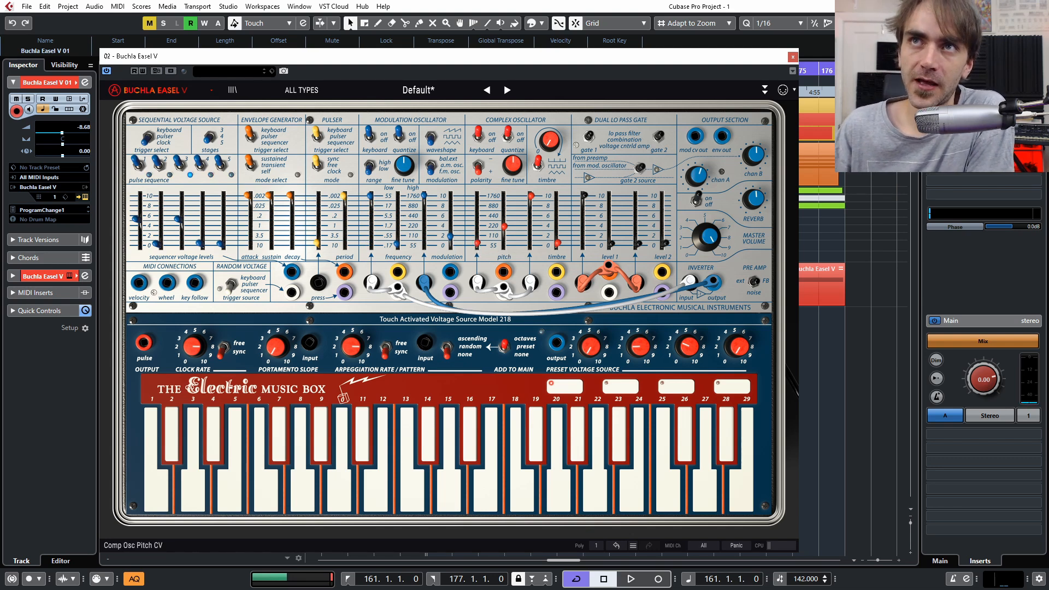
left_click_drag(477, 244, 477, 195)
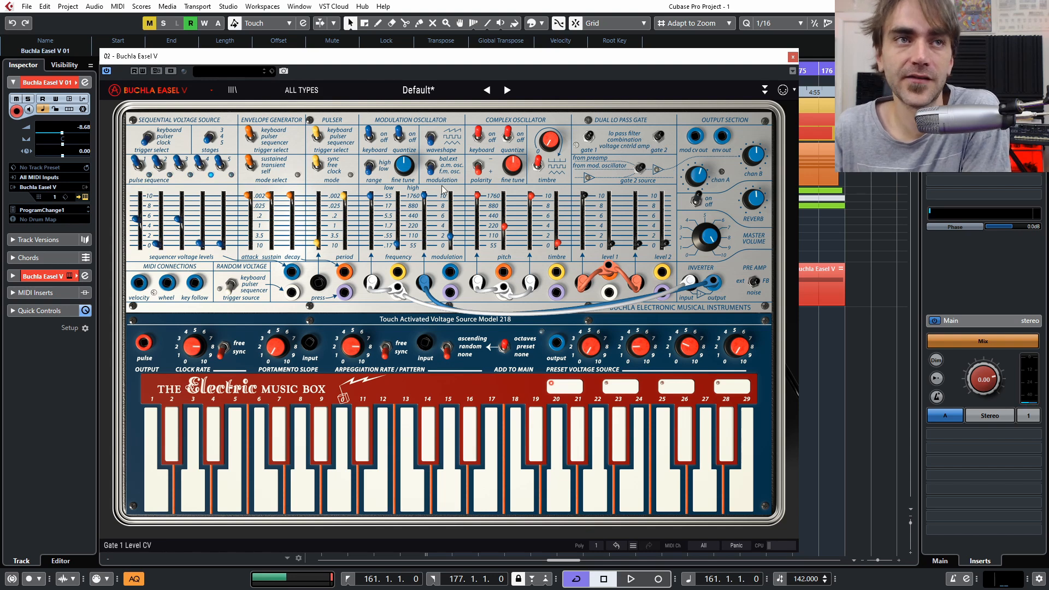
Restart playback, raise the modulation oscillator's frequency to about the 17/880 mark, and lower the complex oscillator's pitch input level to 0.732
key("space")
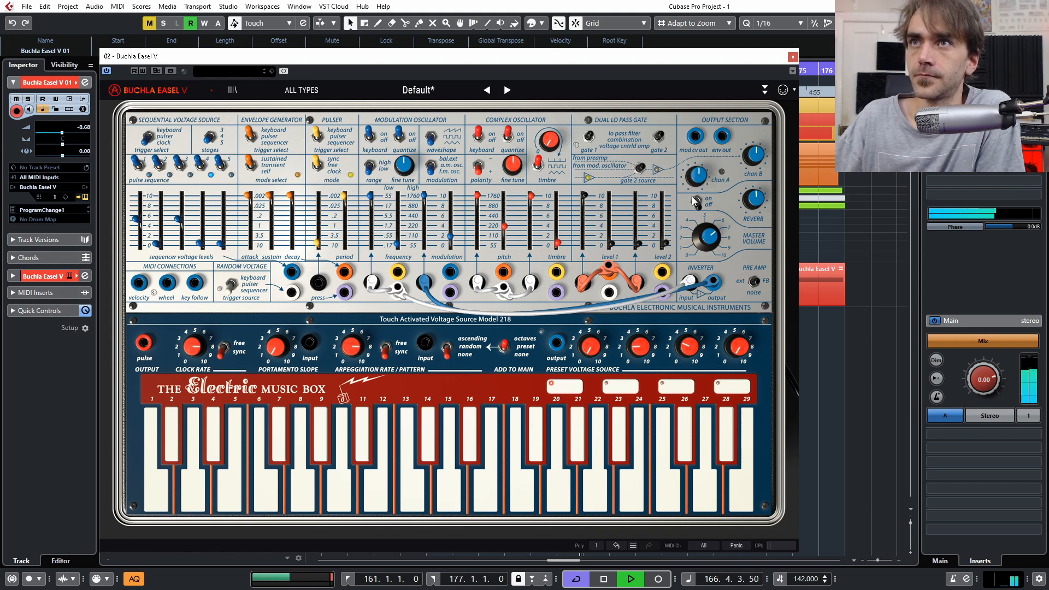
left_click_drag(697, 237, 698, 246)
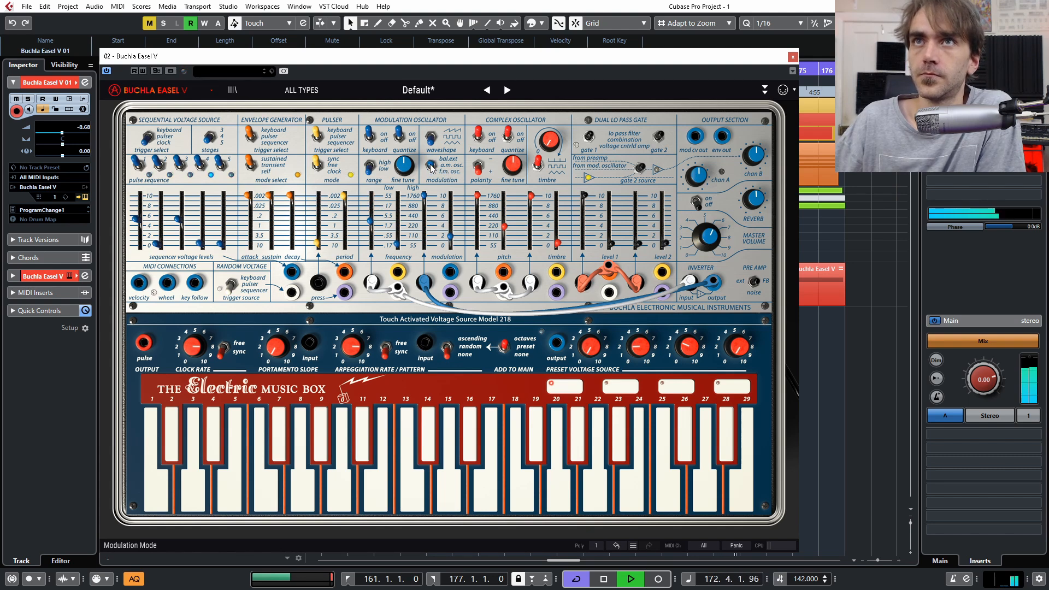
left_click_drag(397, 244, 399, 212)
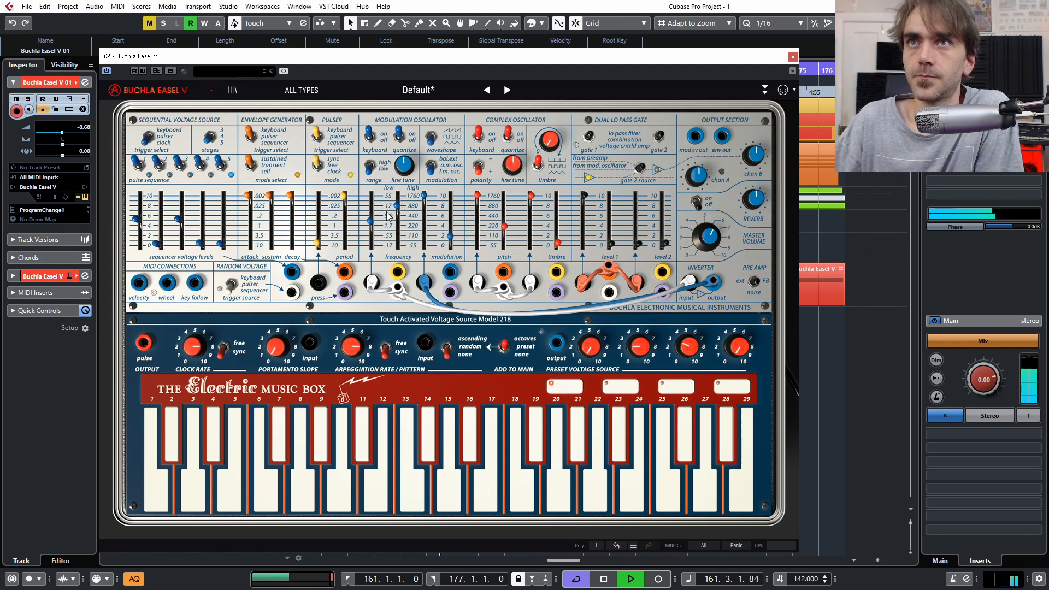
mouse_move(477, 196)
left_mouse_down()
mouse_move(479, 226)
mouse_move(479, 211)
left_mouse_up()
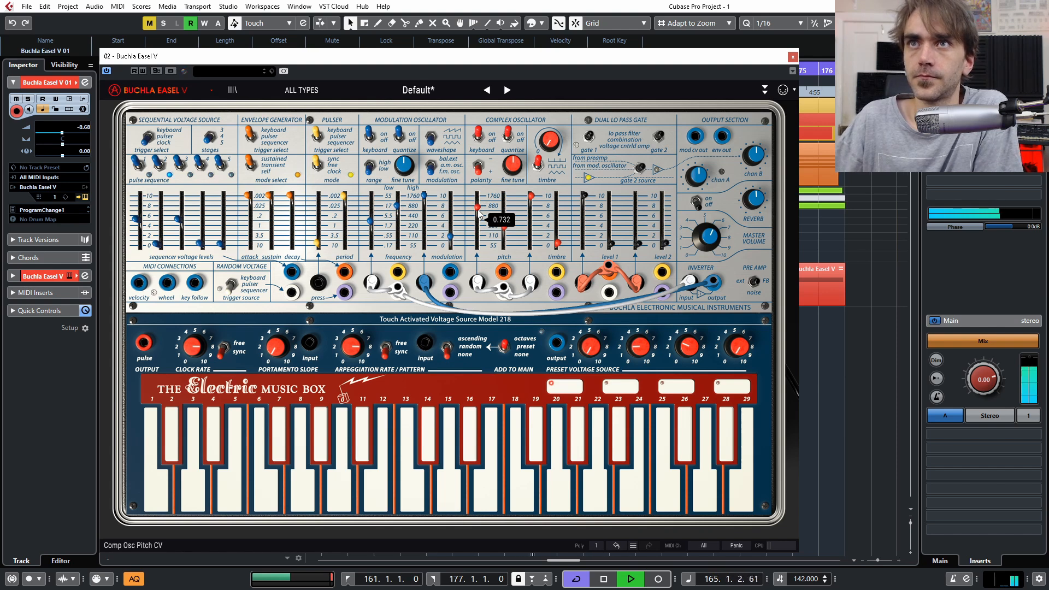
Open the Buchla Easel V 01 channel's Memory Brigade delay, lower its blend and echo level, and close the delay
left_click(85, 82)
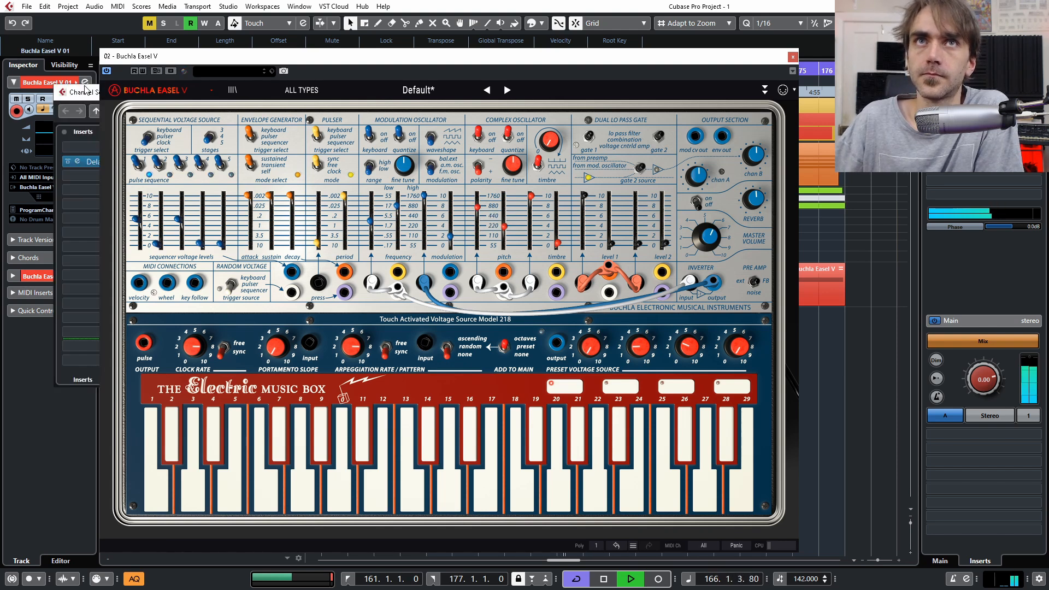
left_click(78, 162)
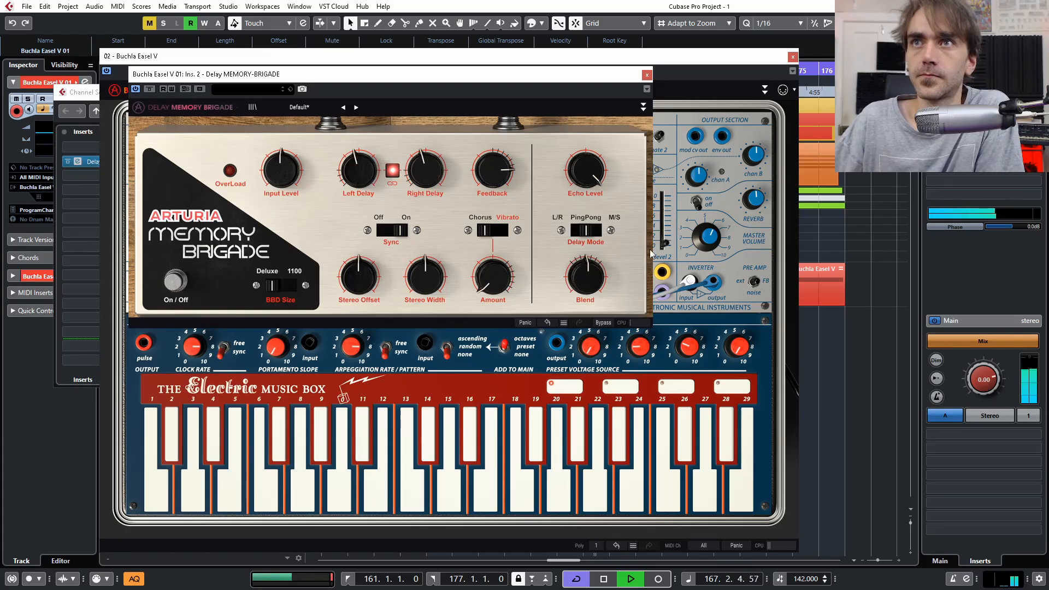
left_click_drag(586, 258, 586, 271)
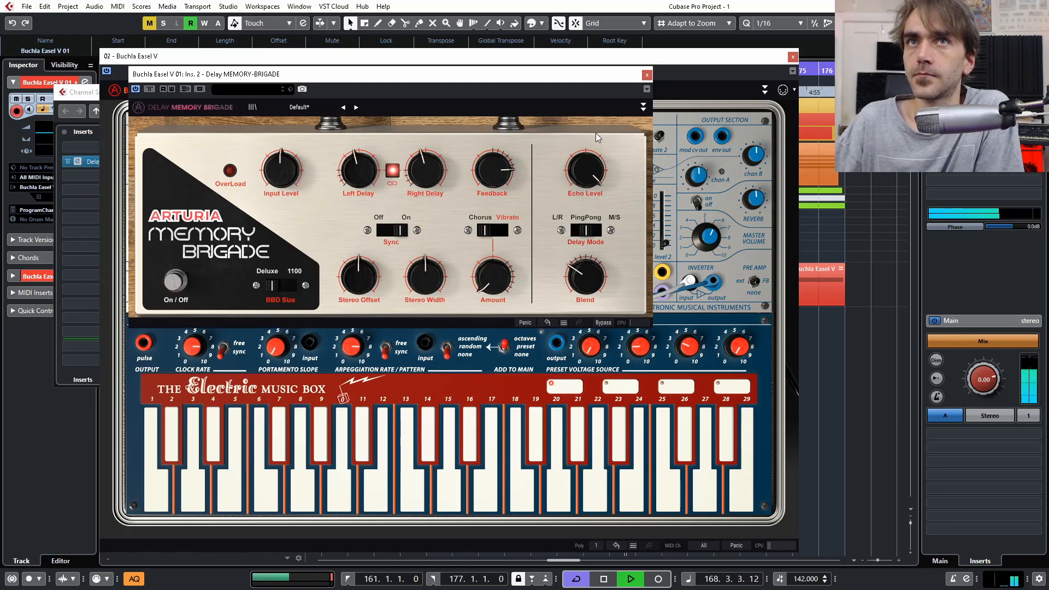
left_click_drag(596, 176, 595, 168)
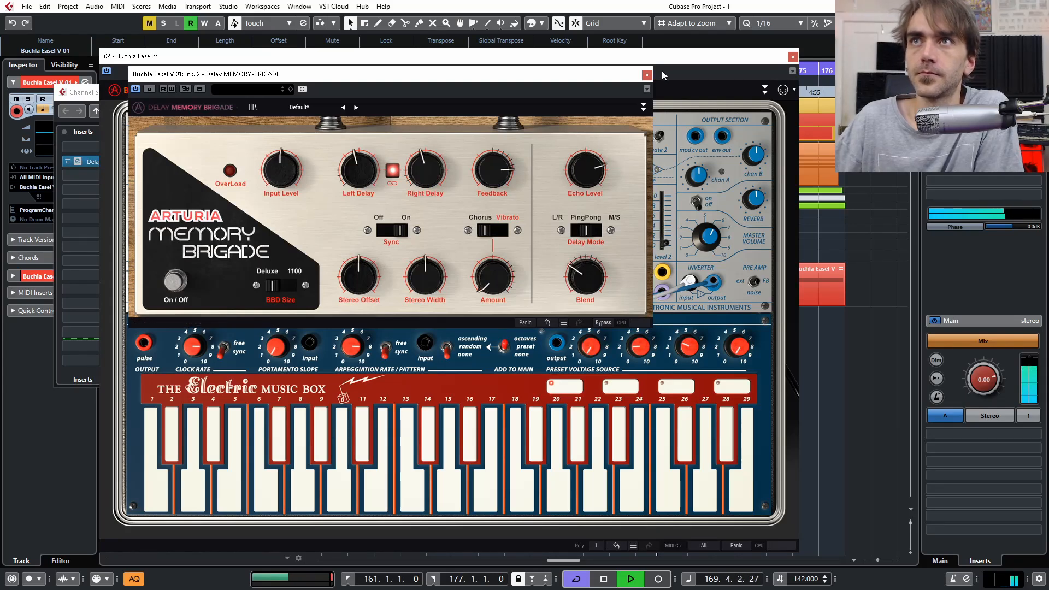
left_click(647, 76)
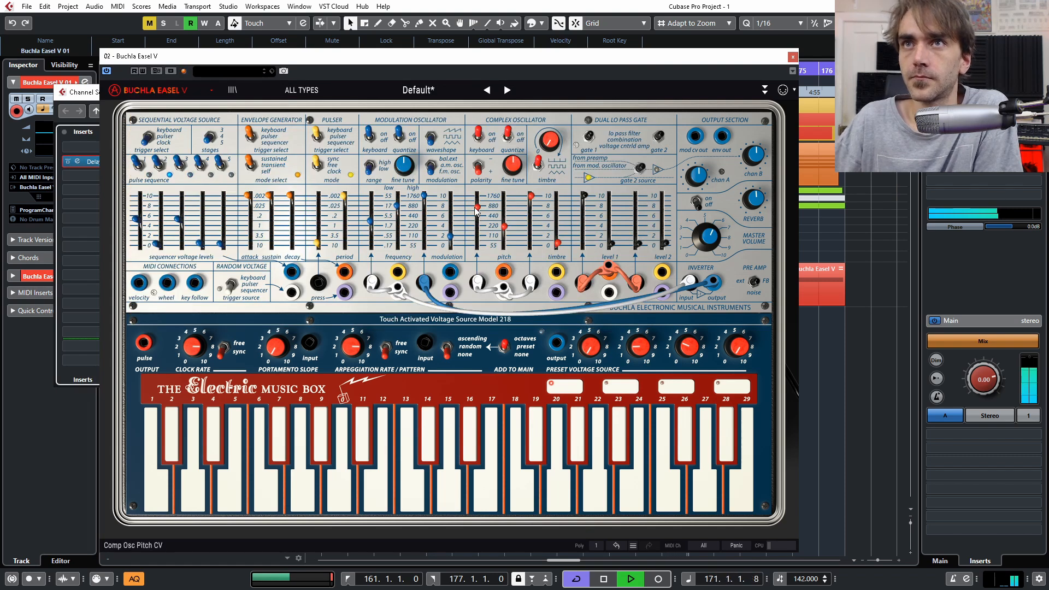
Try the complex oscillator's pitch input level at 10 and zero while raising the modulation oscillator's frequency input level to 10
left_click_drag(477, 208, 476, 195)
mouse_move(370, 221)
left_mouse_down()
mouse_move(370, 230)
mouse_move(371, 211)
left_mouse_up()
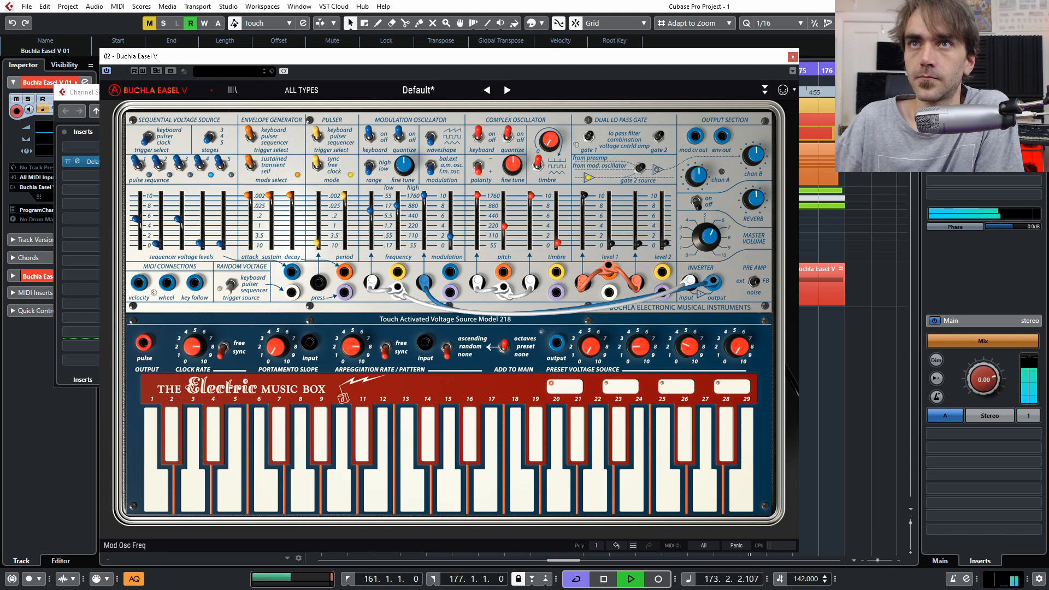
left_click_drag(479, 203, 479, 244)
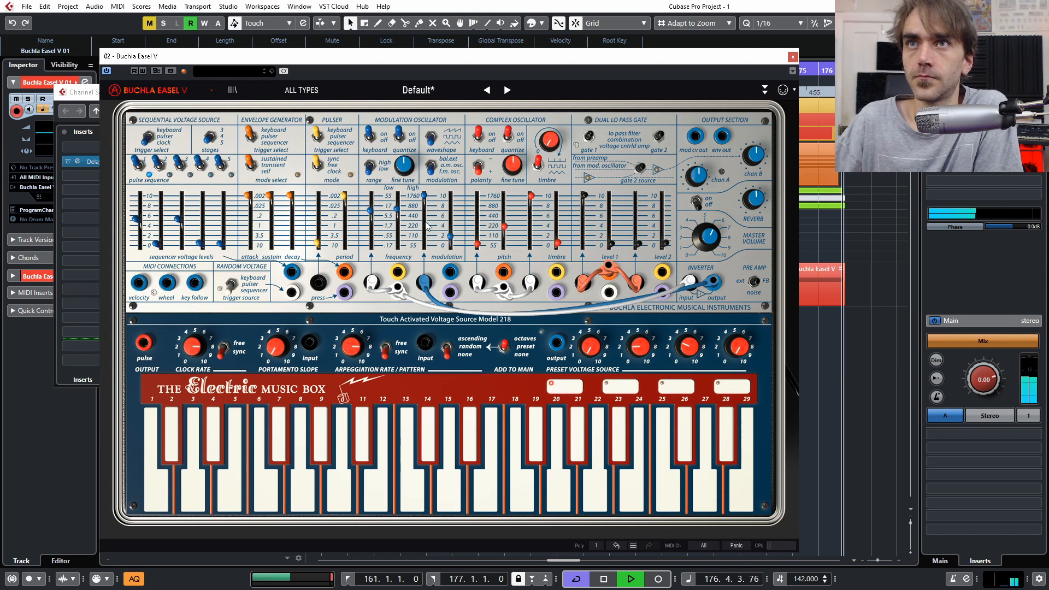
left_click_drag(369, 211, 370, 198)
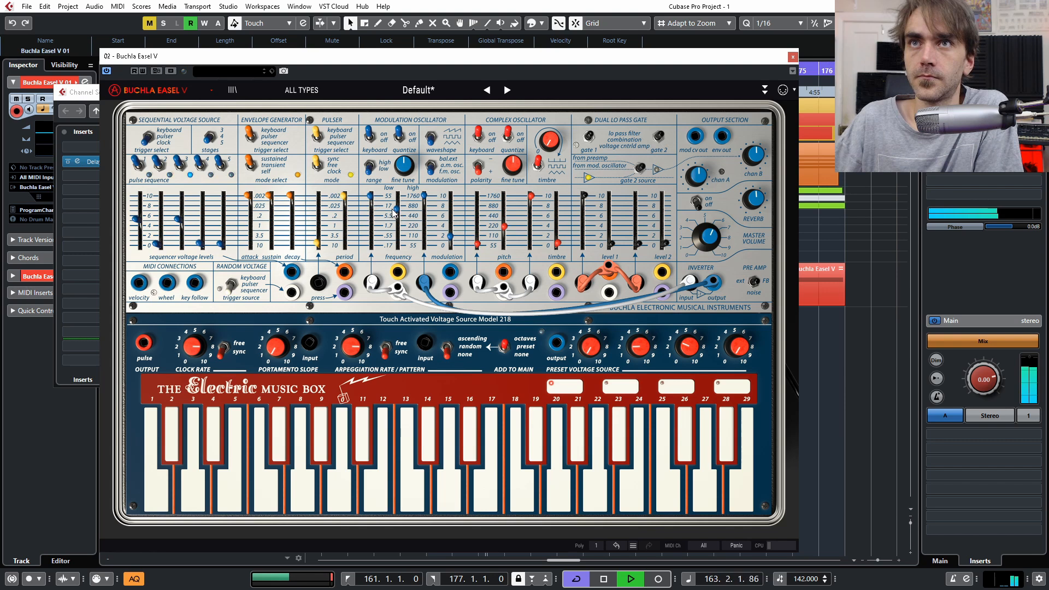
Try the complex oscillator's pitch input level at about 4, zero and 10 with the modulation oscillator's frequency input level at zero
left_click_drag(477, 245, 473, 226)
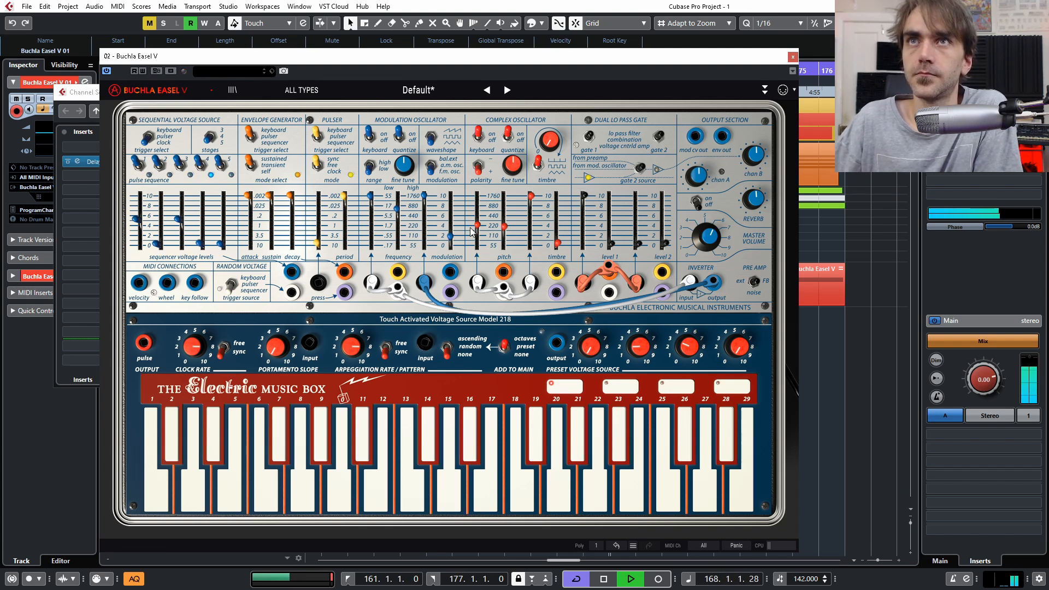
mouse_move(478, 229)
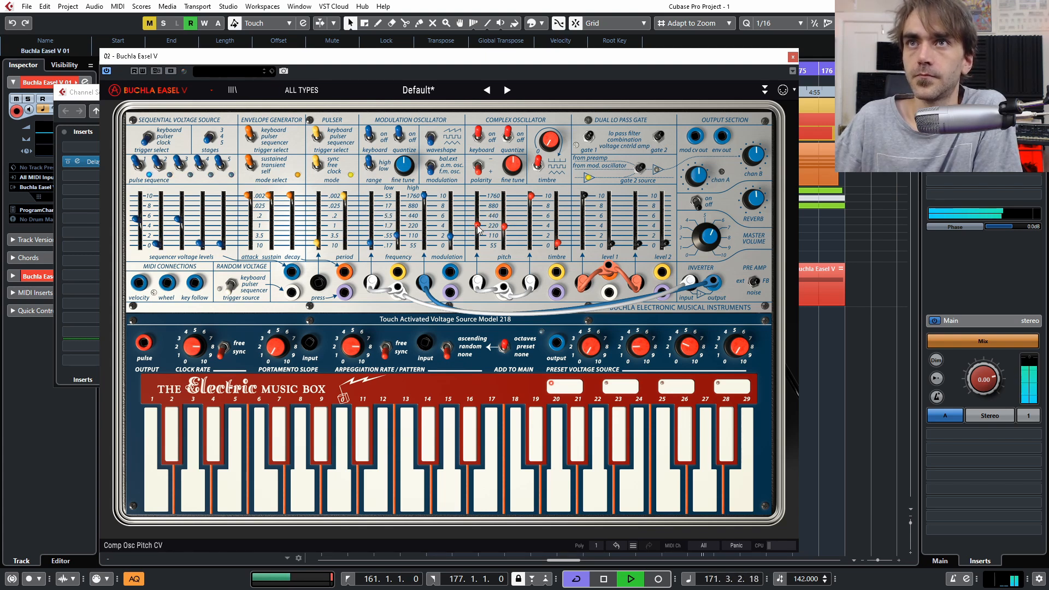
mouse_move(478, 227)
left_mouse_down()
mouse_move(479, 207)
mouse_move(479, 245)
left_mouse_up()
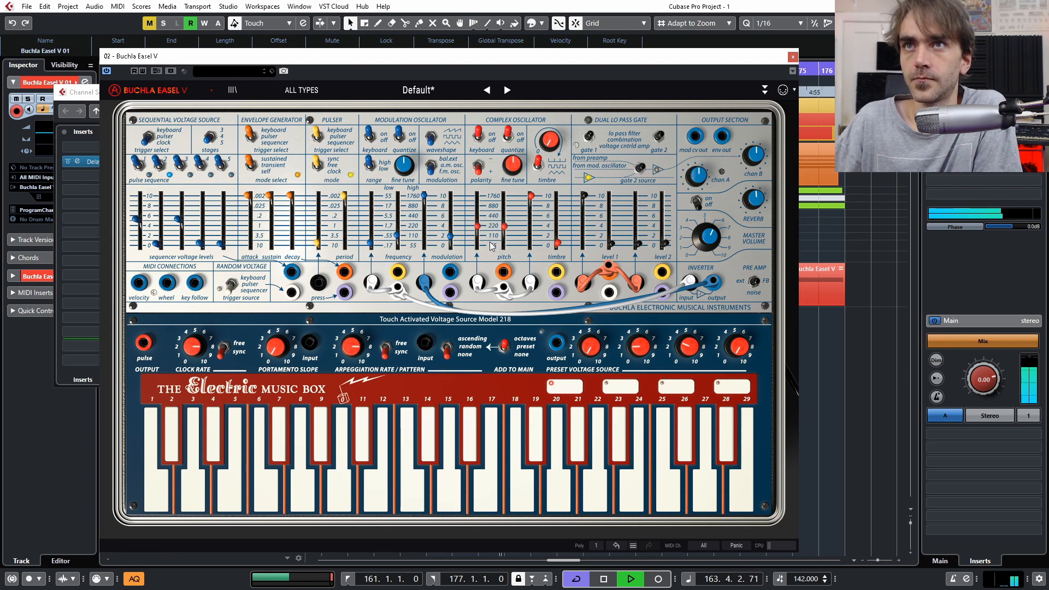
left_click_drag(477, 224, 477, 197)
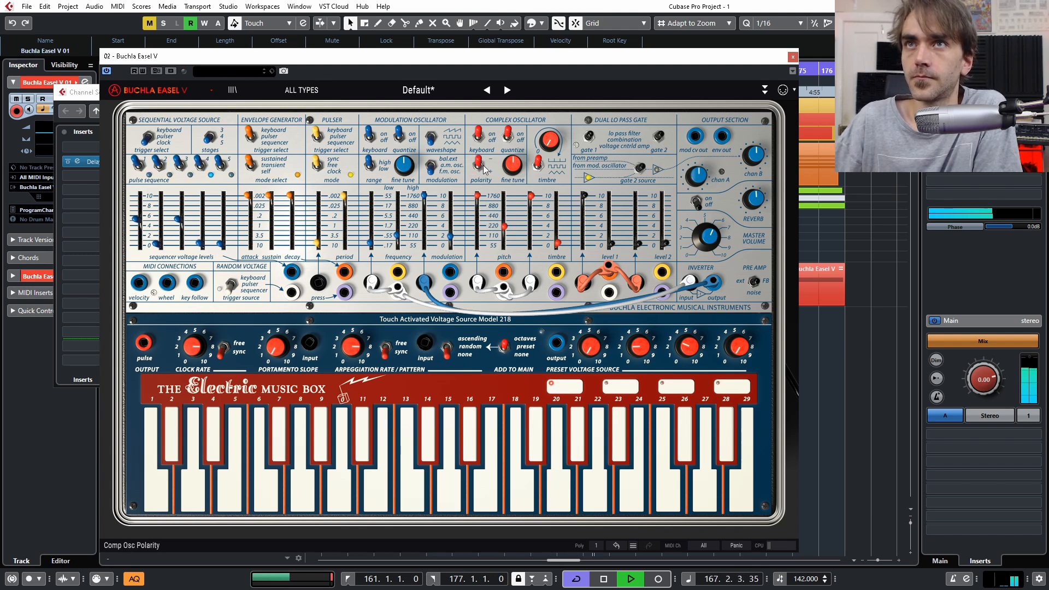
Try the complex oscillator's quantize and polarity switches and lower its pitch input level to about 7, then to zero
left_click(508, 136)
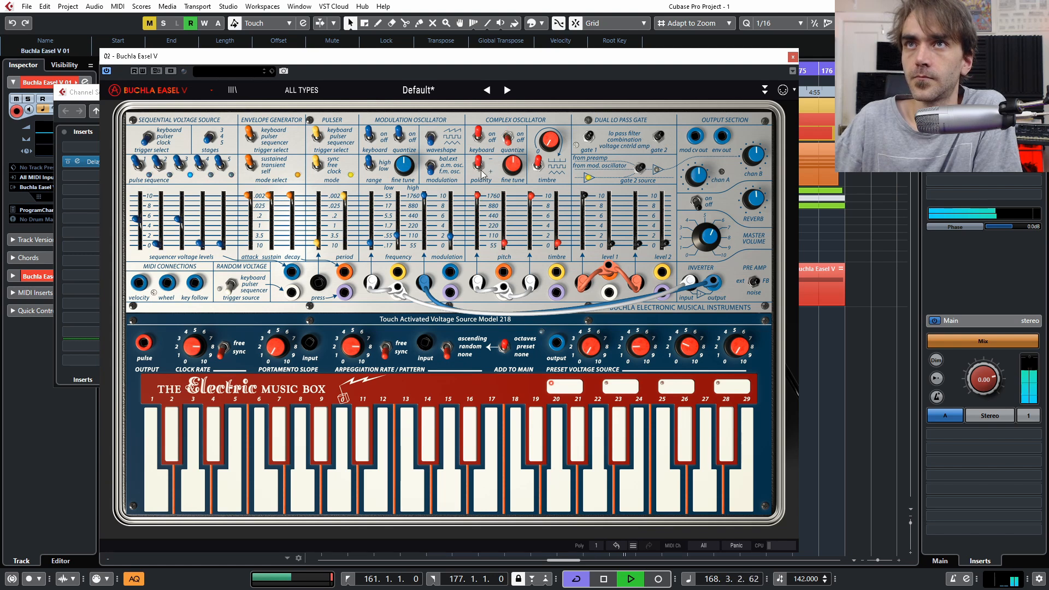
left_click(479, 165)
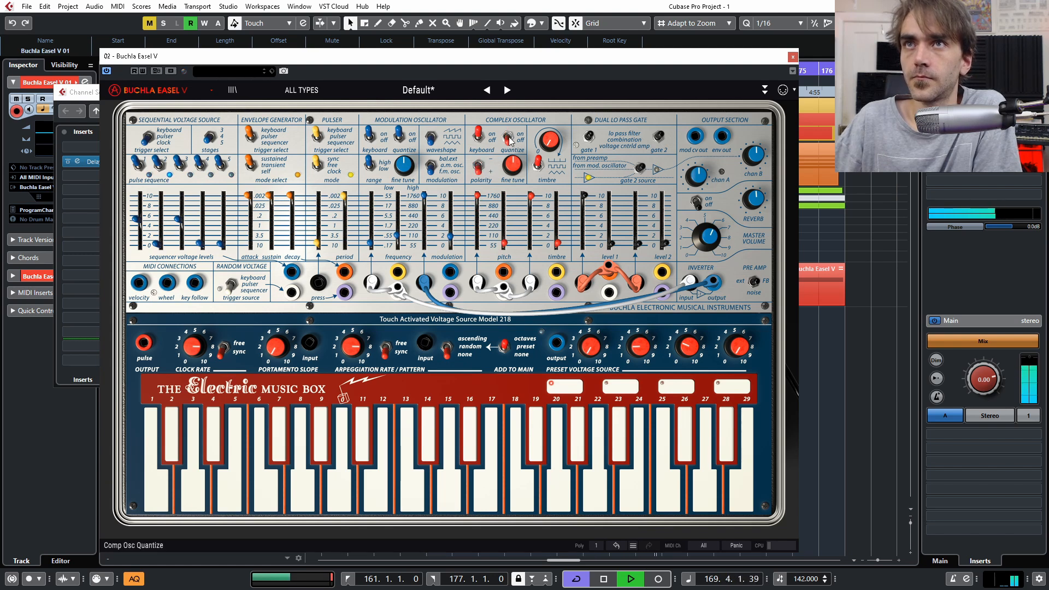
left_click(508, 138)
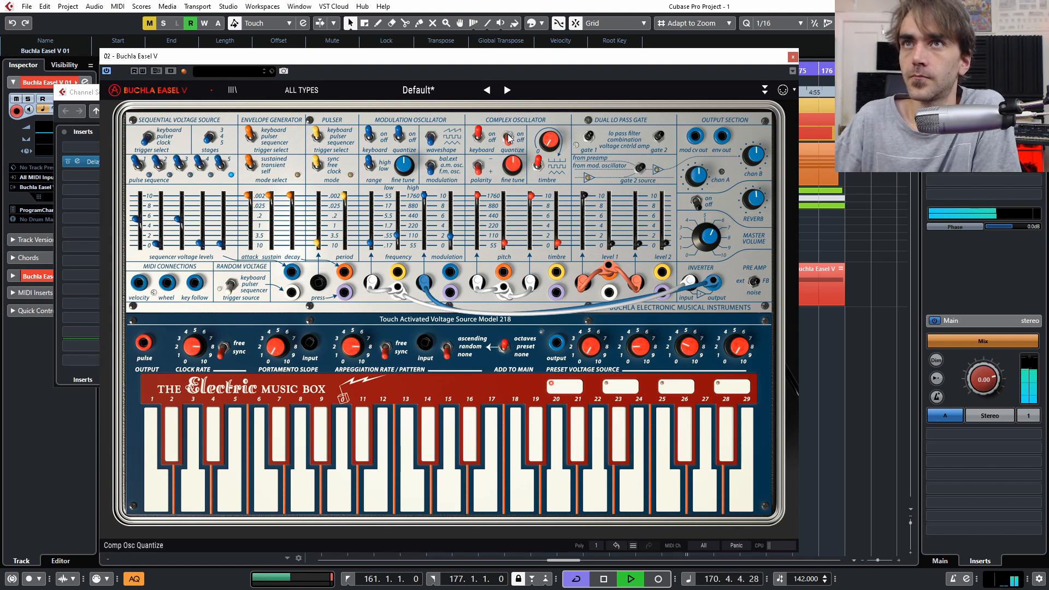
mouse_move(478, 196)
left_mouse_down()
mouse_move(478, 247)
mouse_move(478, 210)
left_mouse_up()
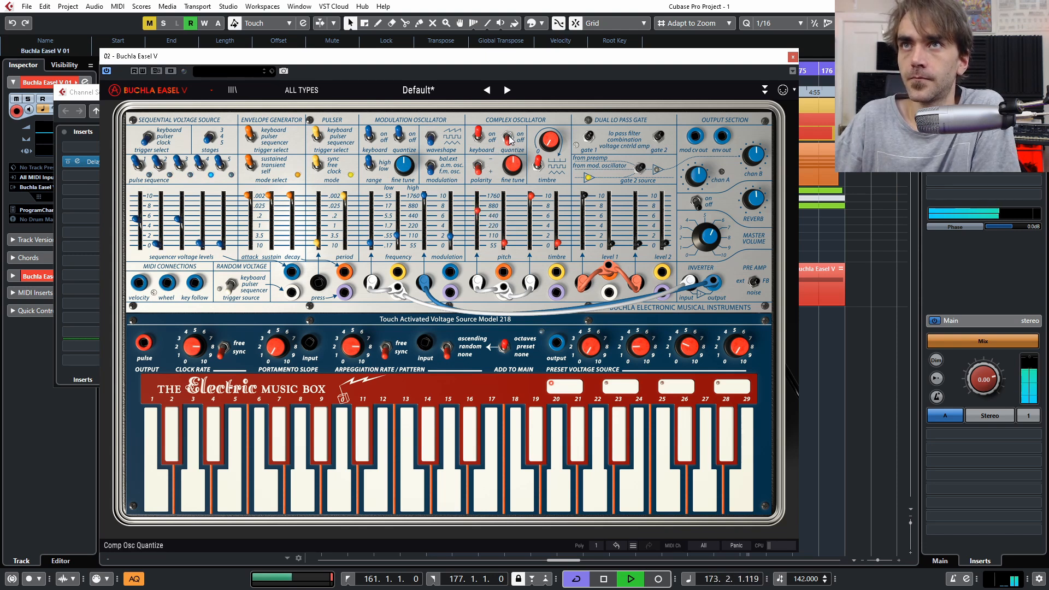
left_click_drag(477, 210, 478, 245)
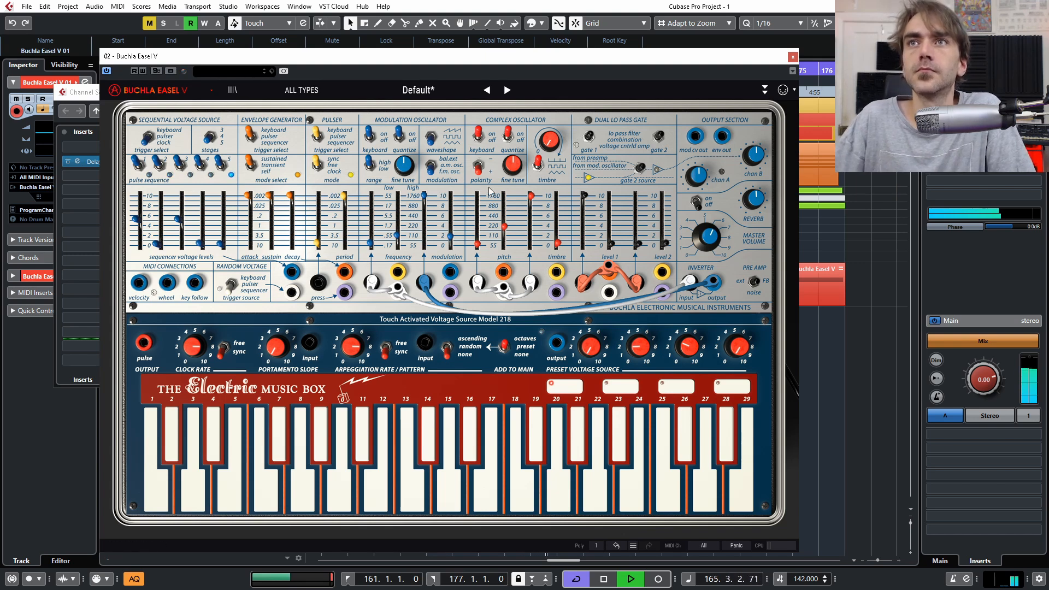
Try the complex oscillator's timbre at about 6, the modulation amount at about 4 and the modulation input level at about 6
left_click_drag(557, 243, 557, 241)
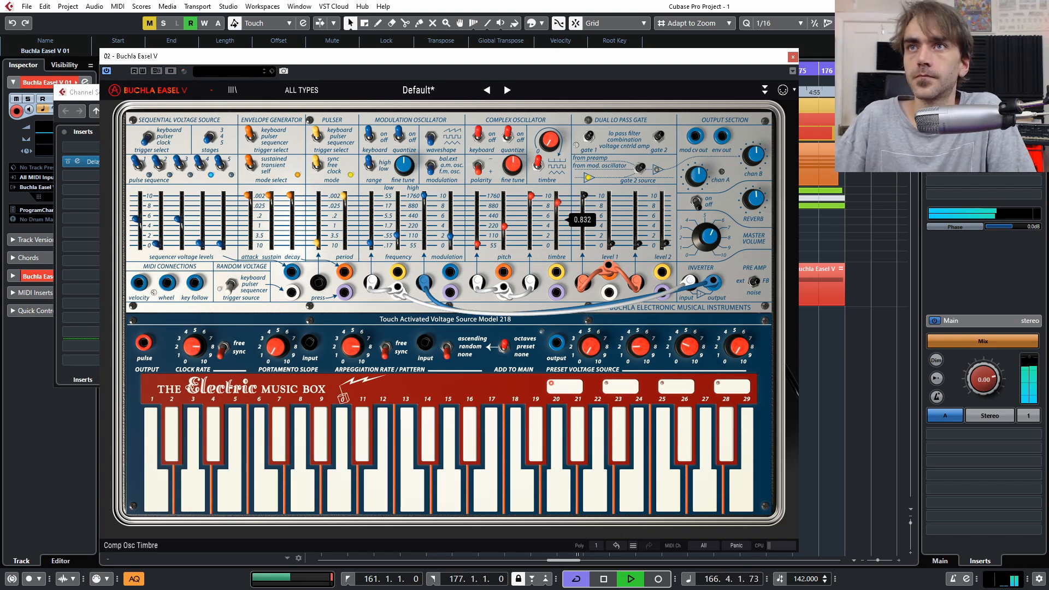
left_click_drag(557, 202, 558, 217)
left_click_drag(451, 236, 423, 216)
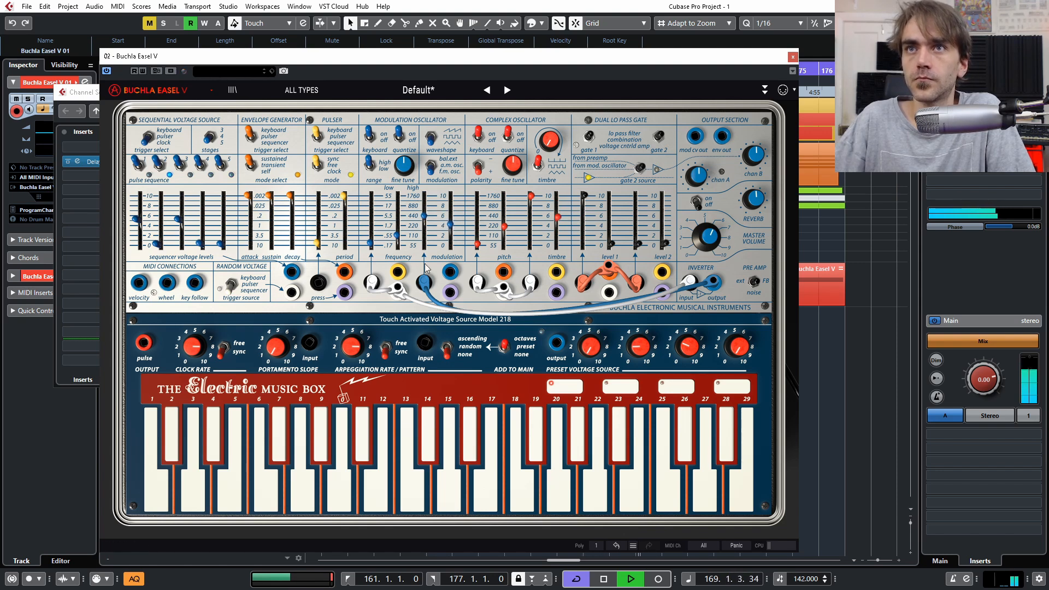
Patch the random voltage into the modulation input, raise its input level to 10, and lower the modulation amount and timbre to about 2
mouse_move(424, 283)
left_mouse_down()
mouse_move(421, 304)
mouse_move(398, 297)
mouse_move(422, 290)
left_mouse_up()
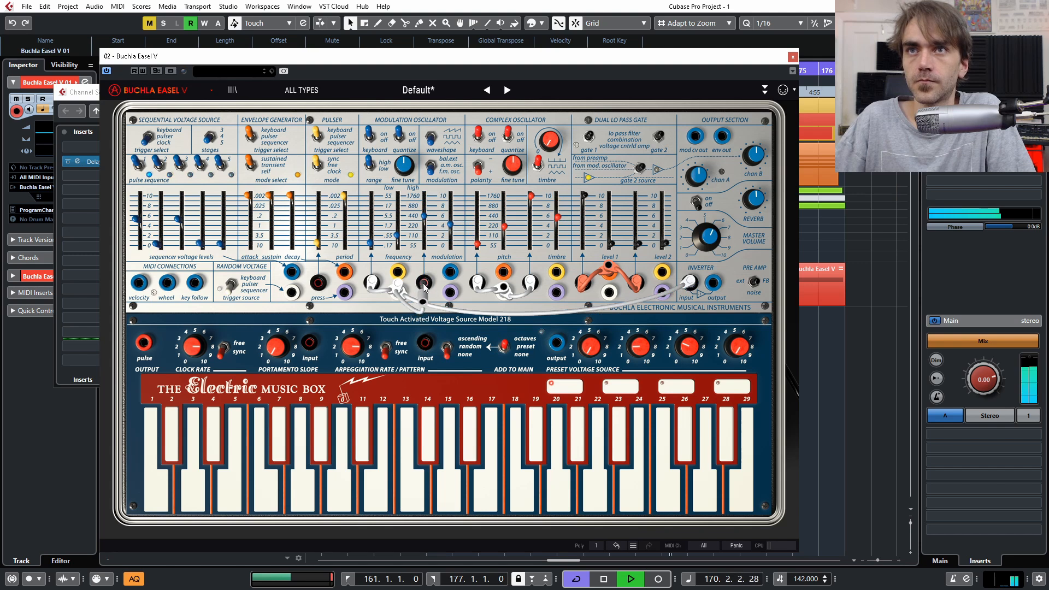
mouse_move(425, 219)
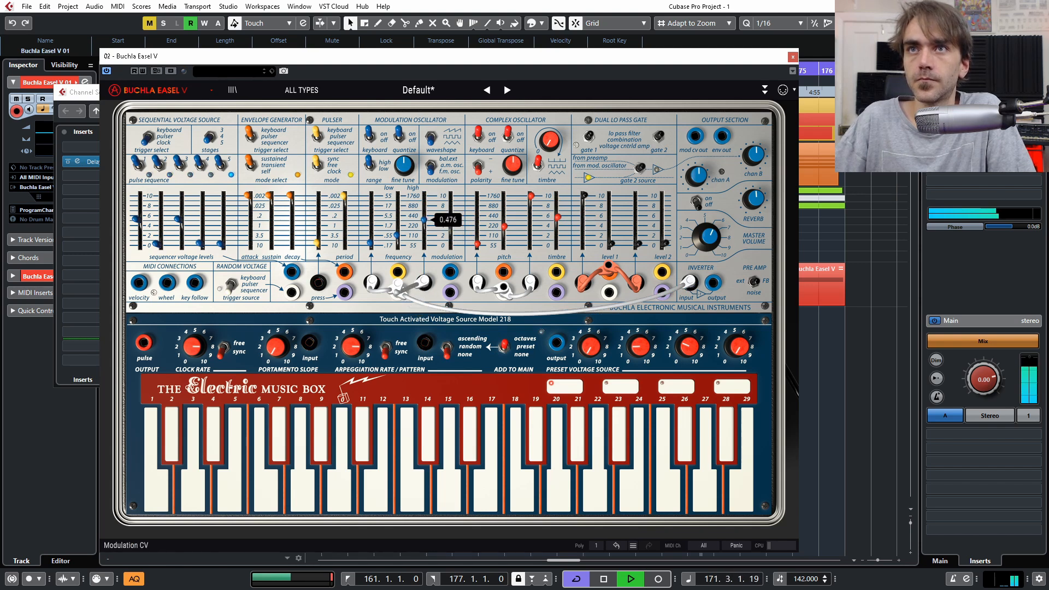
left_click_drag(448, 225, 449, 237)
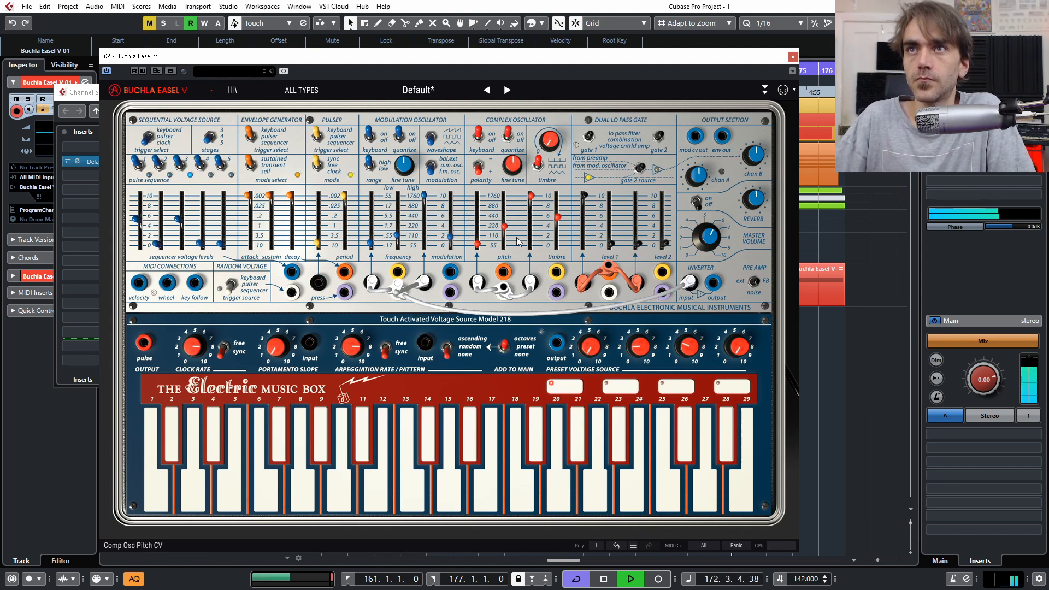
left_click_drag(558, 218, 558, 241)
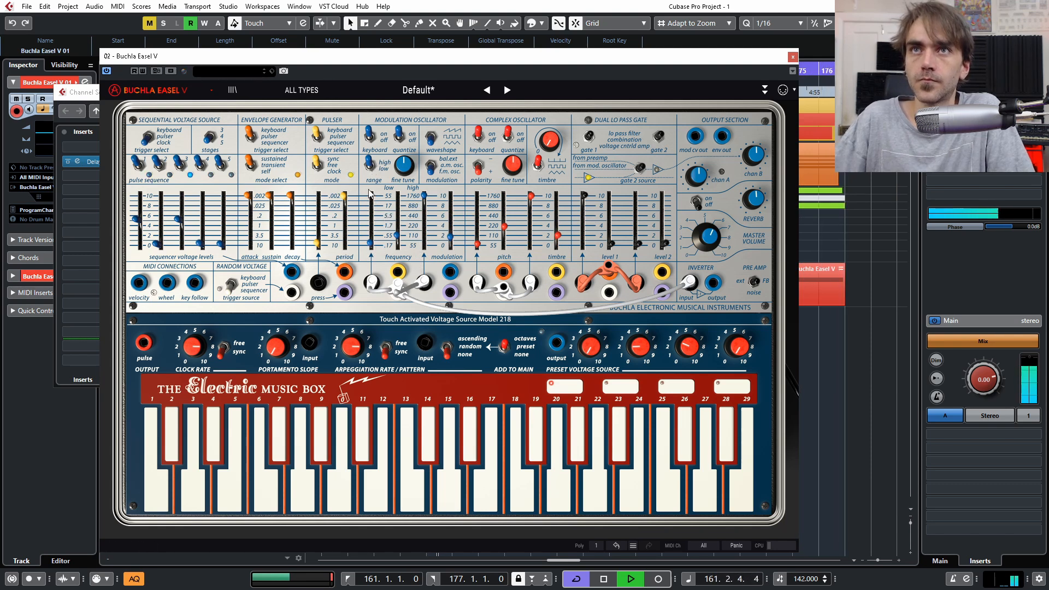
Try the modulation frequency and complex pitch input levels at 10, return both to zero, and switch the modulation oscillator's range
left_click_drag(370, 224, 371, 195)
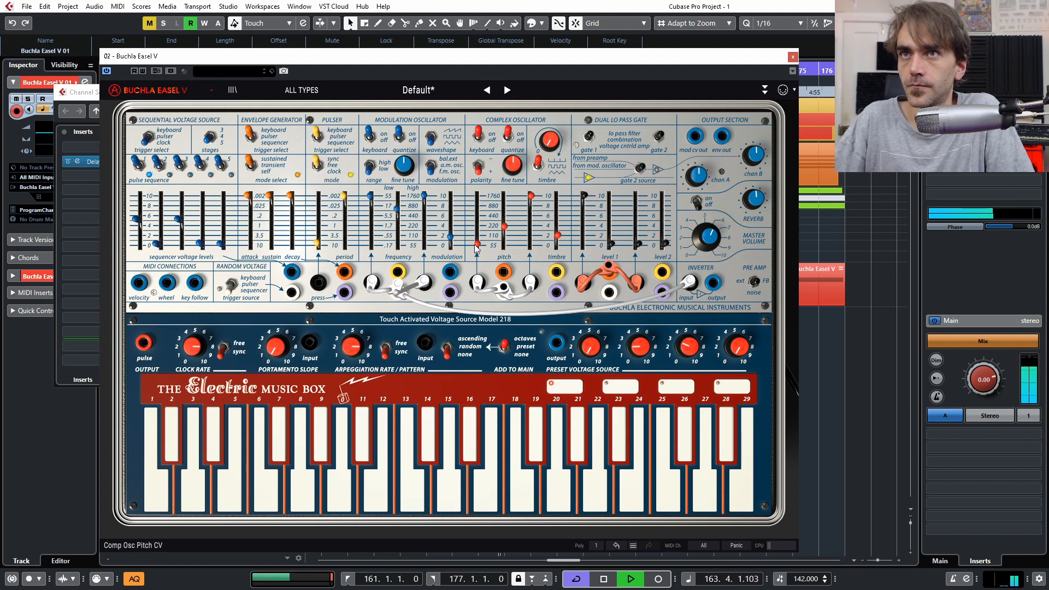
left_click_drag(477, 244, 477, 196)
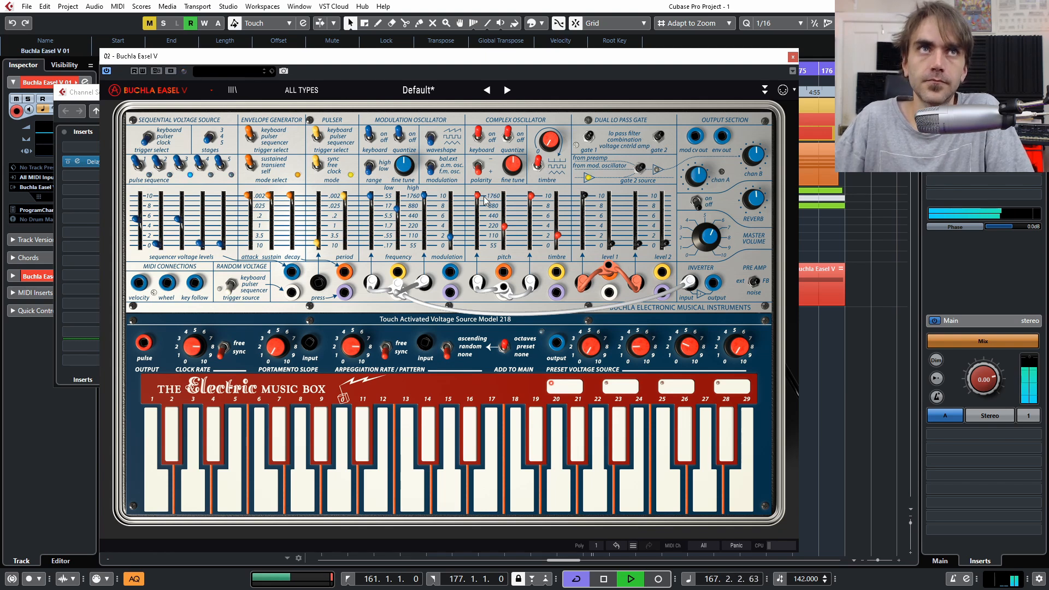
mouse_move(480, 201)
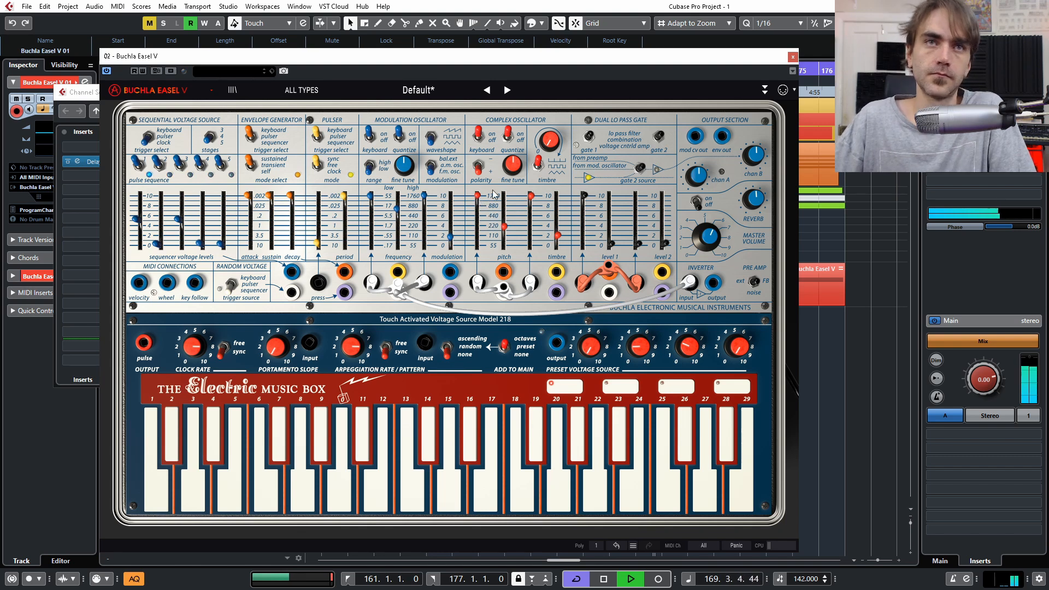
left_click_drag(479, 200, 479, 245)
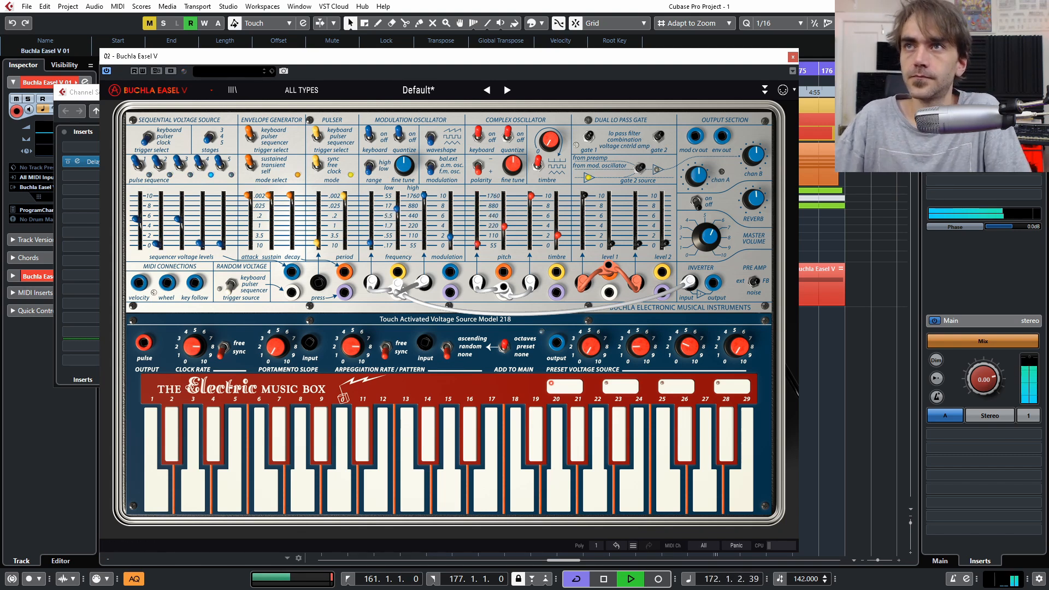
left_click(369, 169)
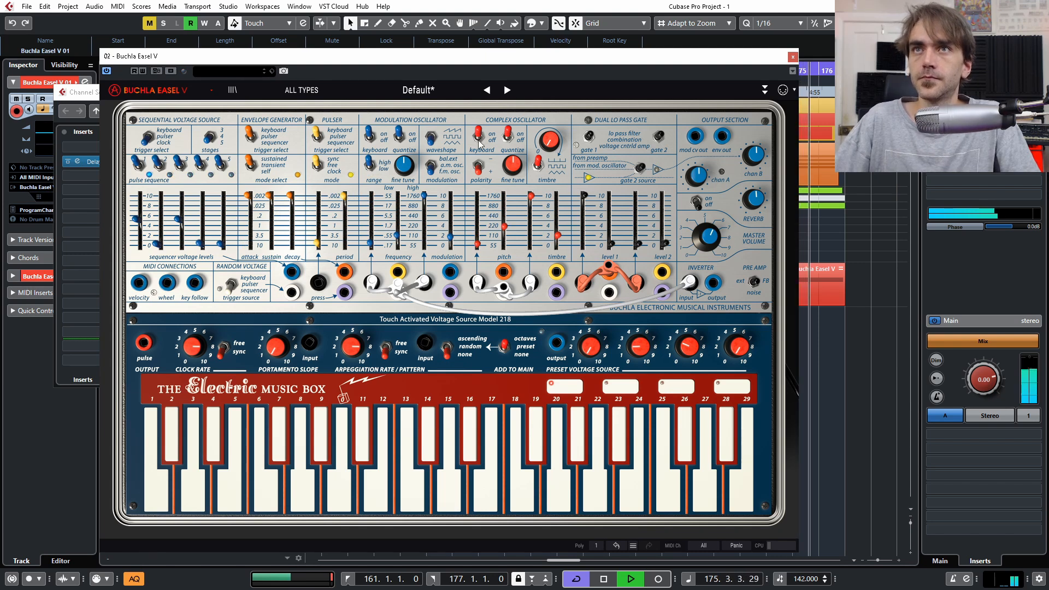
Close the synth window, stop playback, and close the channel settings to return to the arrangement
left_click(793, 56)
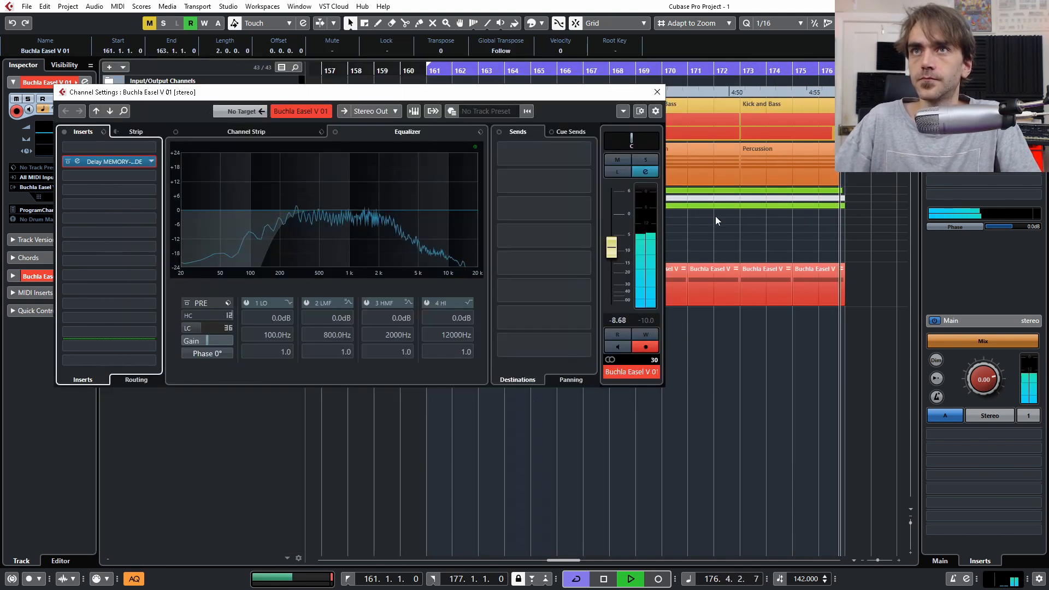
key("space")
left_click(657, 92)
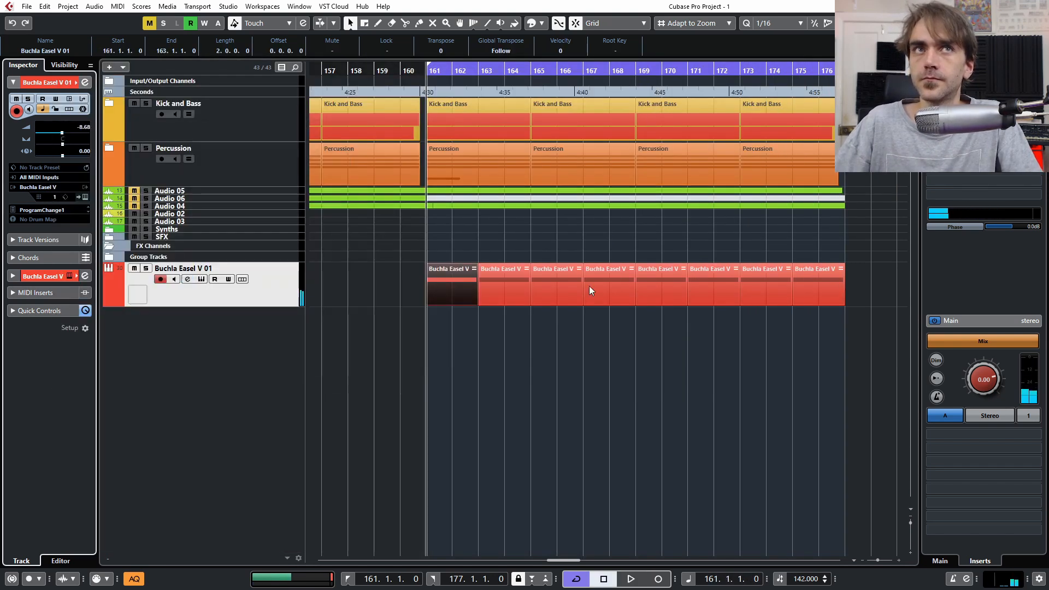
left_click(578, 455)
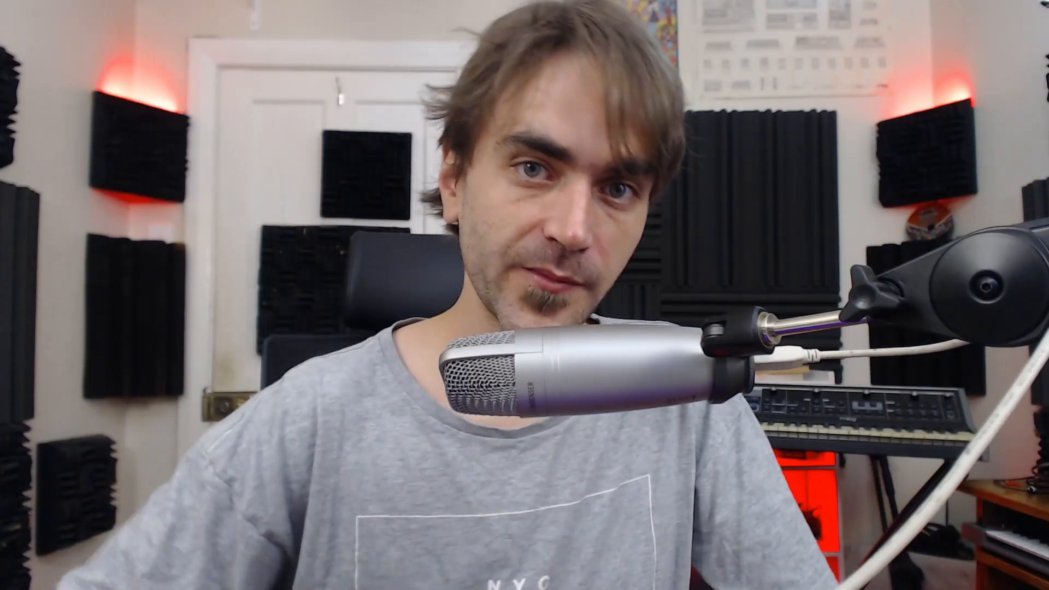